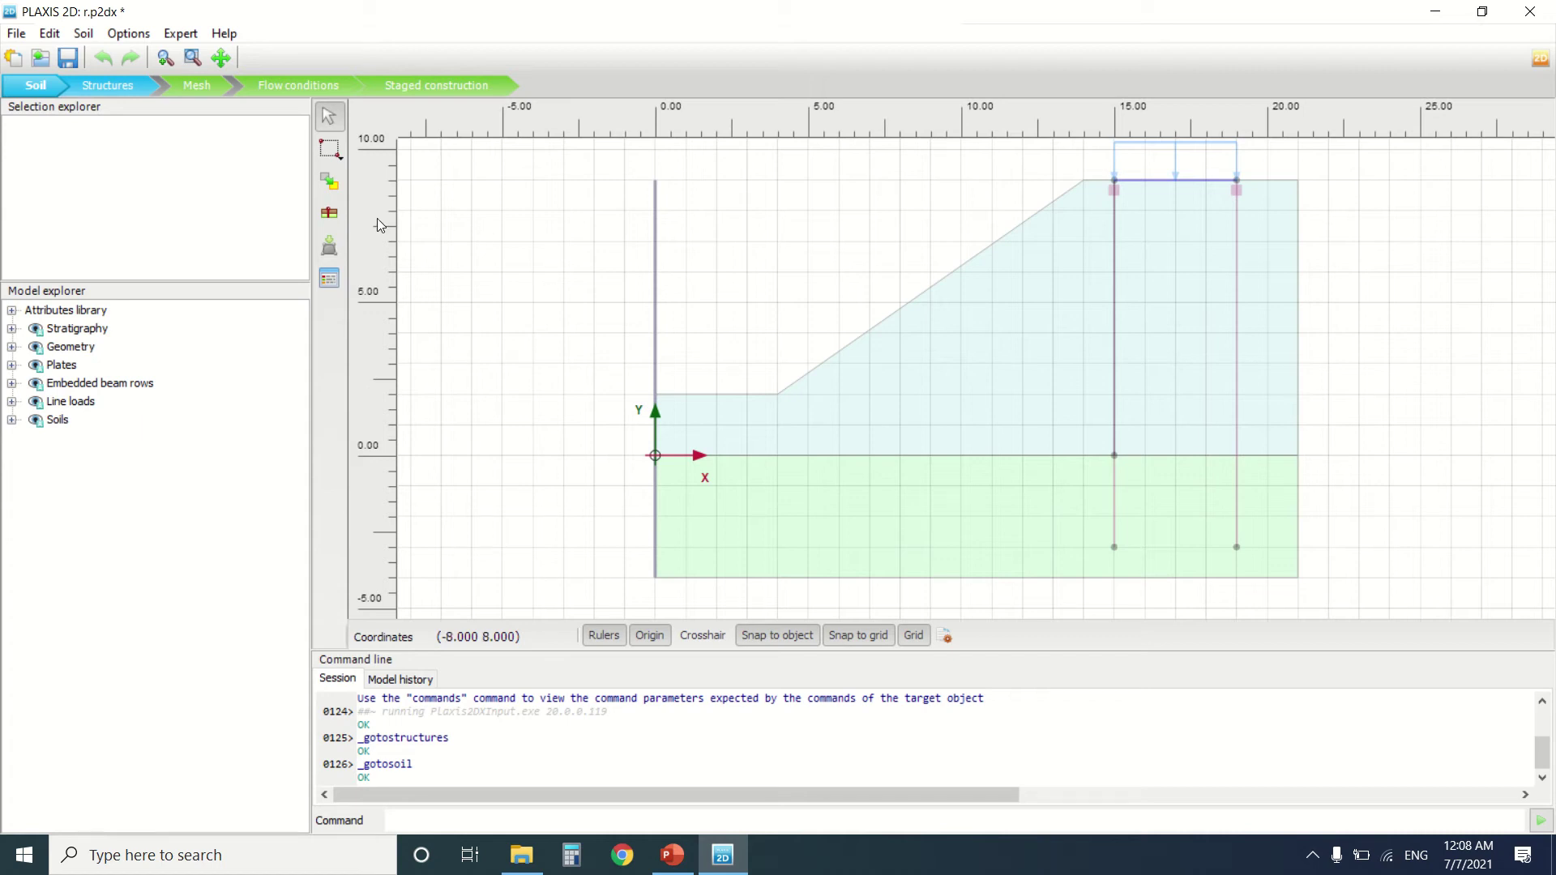
Switch to Structures mode and review the slope model's material sets.
{"action": "left_click", "coordinate": [124, 91]}
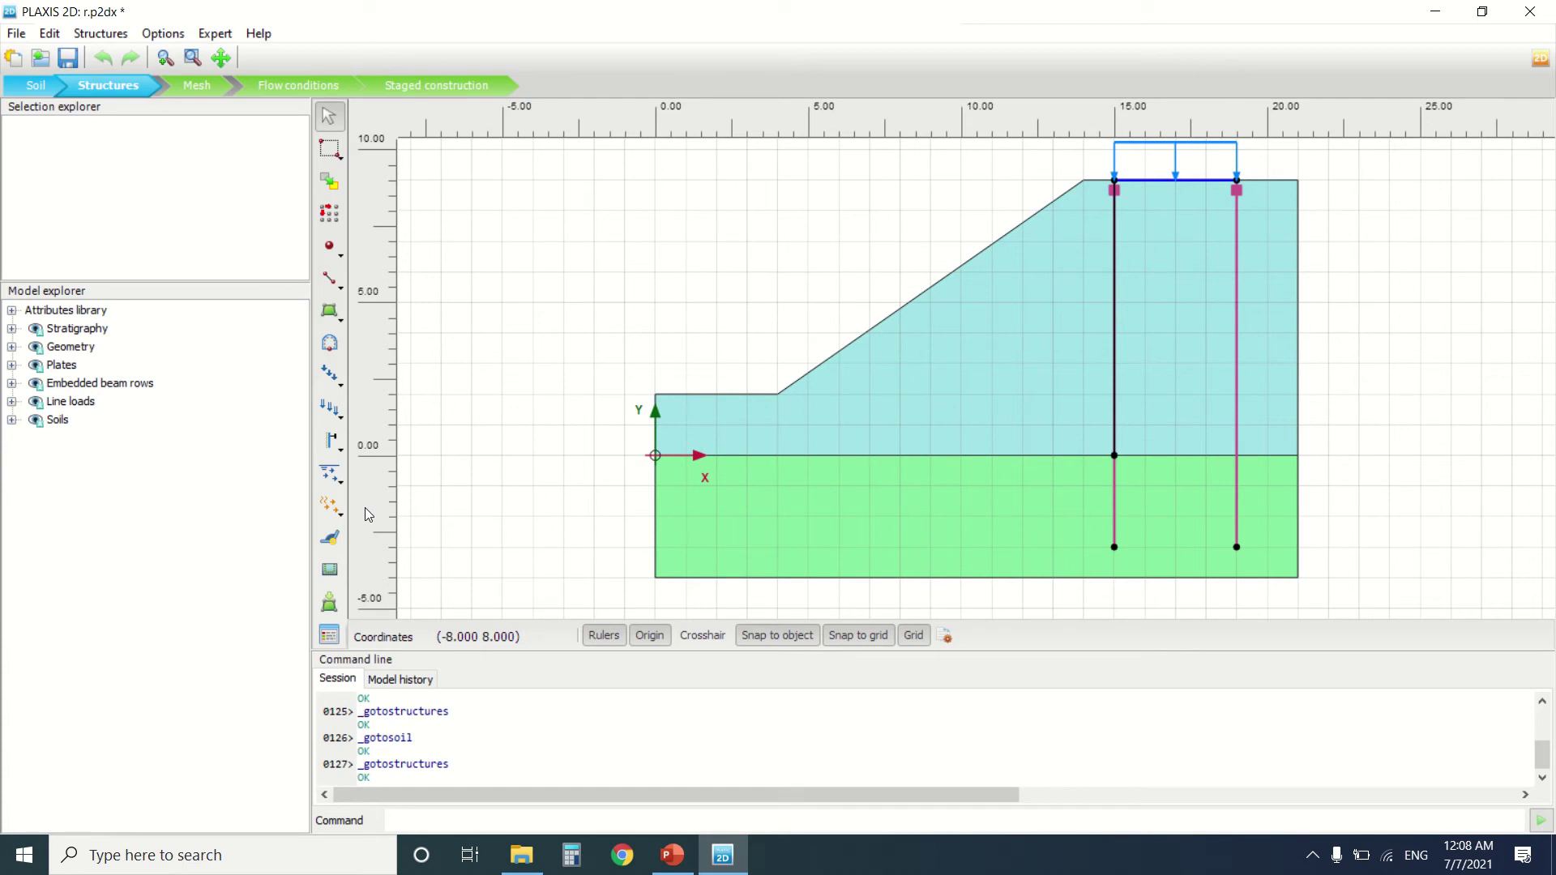
{"action": "left_click", "coordinate": [330, 635]}
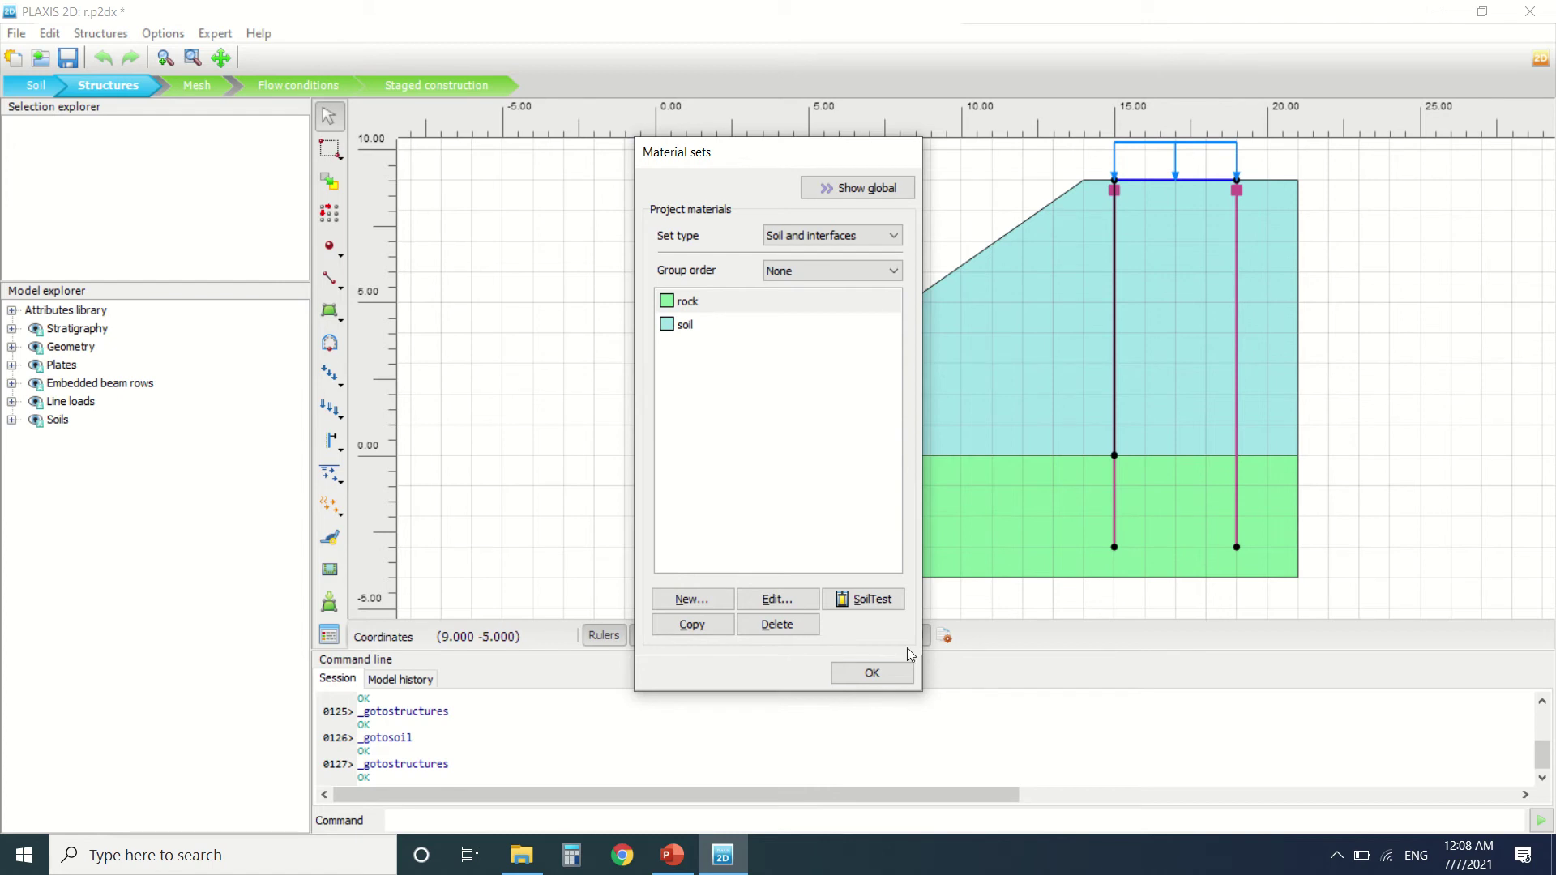
{"action": "left_click", "coordinate": [885, 676]}
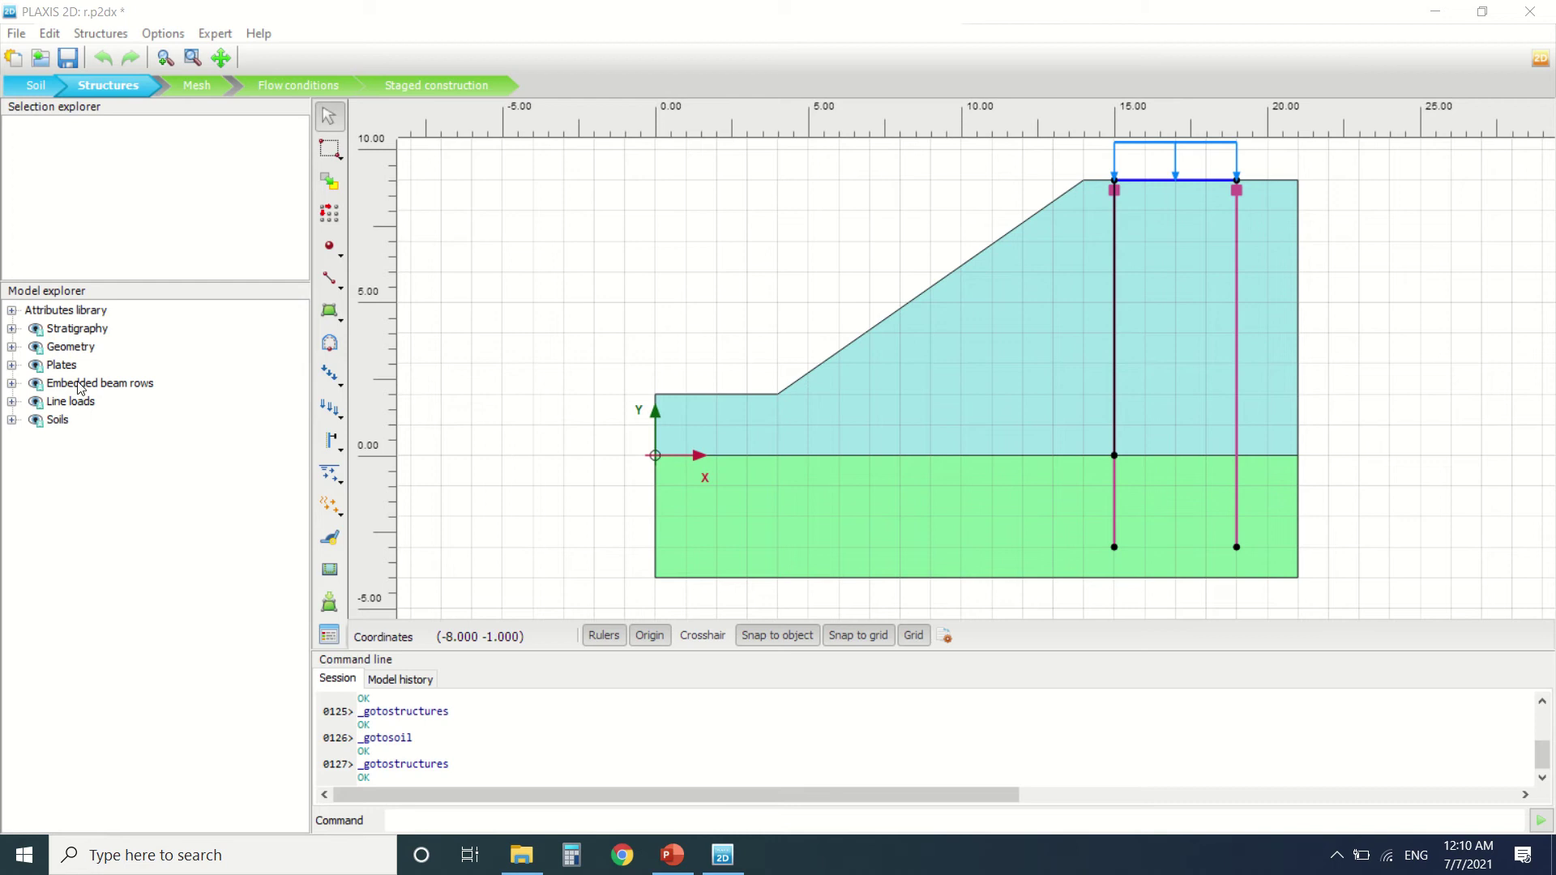
Select EmbeddedBeamRow_1 and cycle its top connection through Hinged and Free, ending on Rigid.
{"action": "left_click", "coordinate": [13, 383]}
{"action": "left_click", "coordinate": [334, 284]}
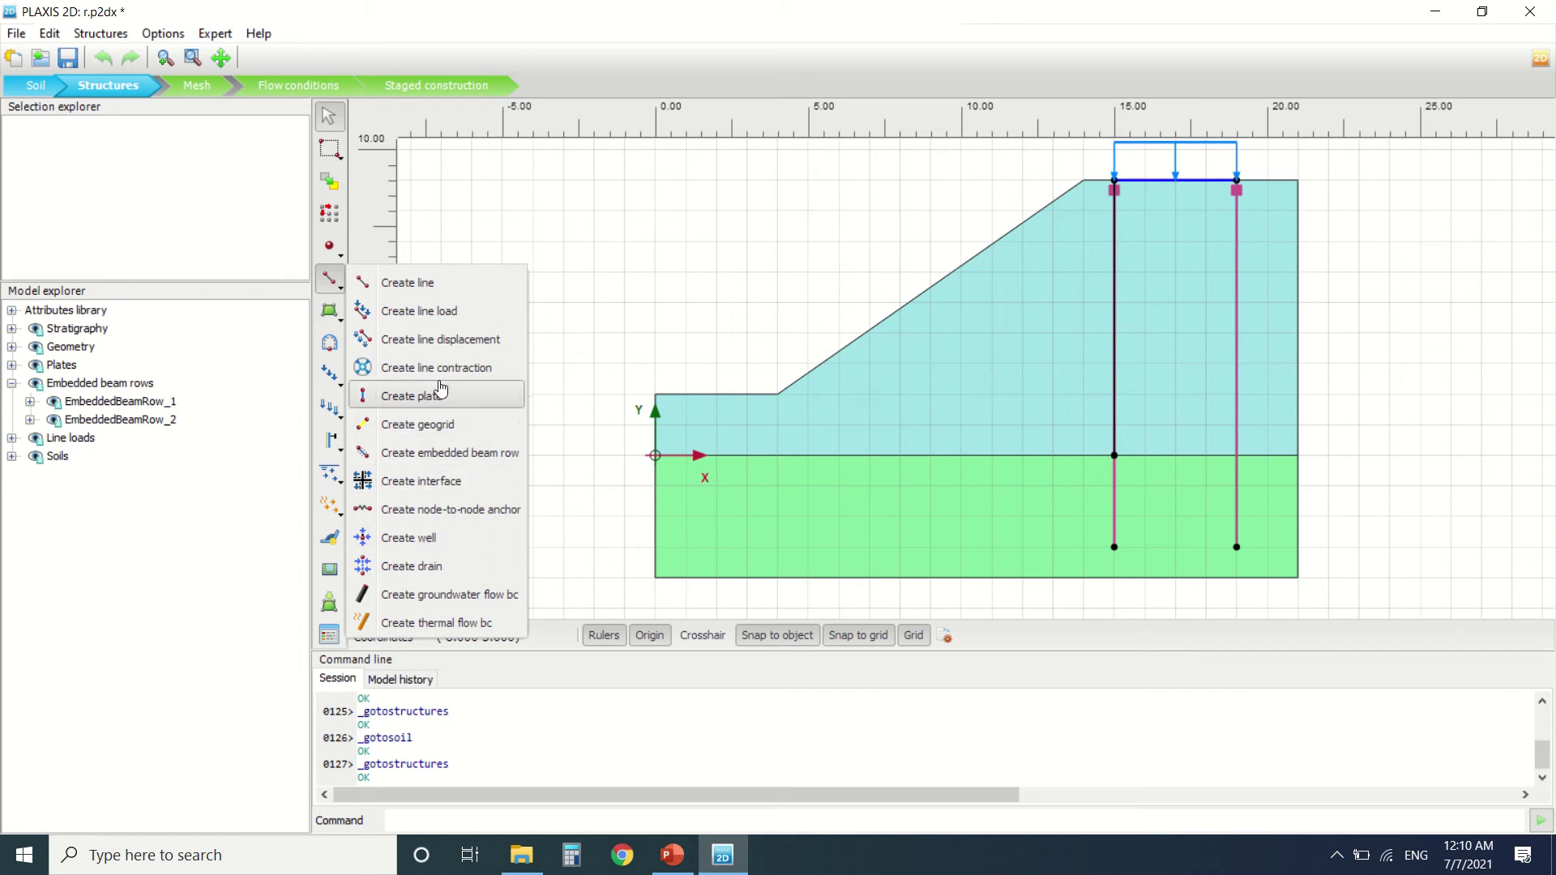
{"action": "left_click", "coordinate": [458, 452]}
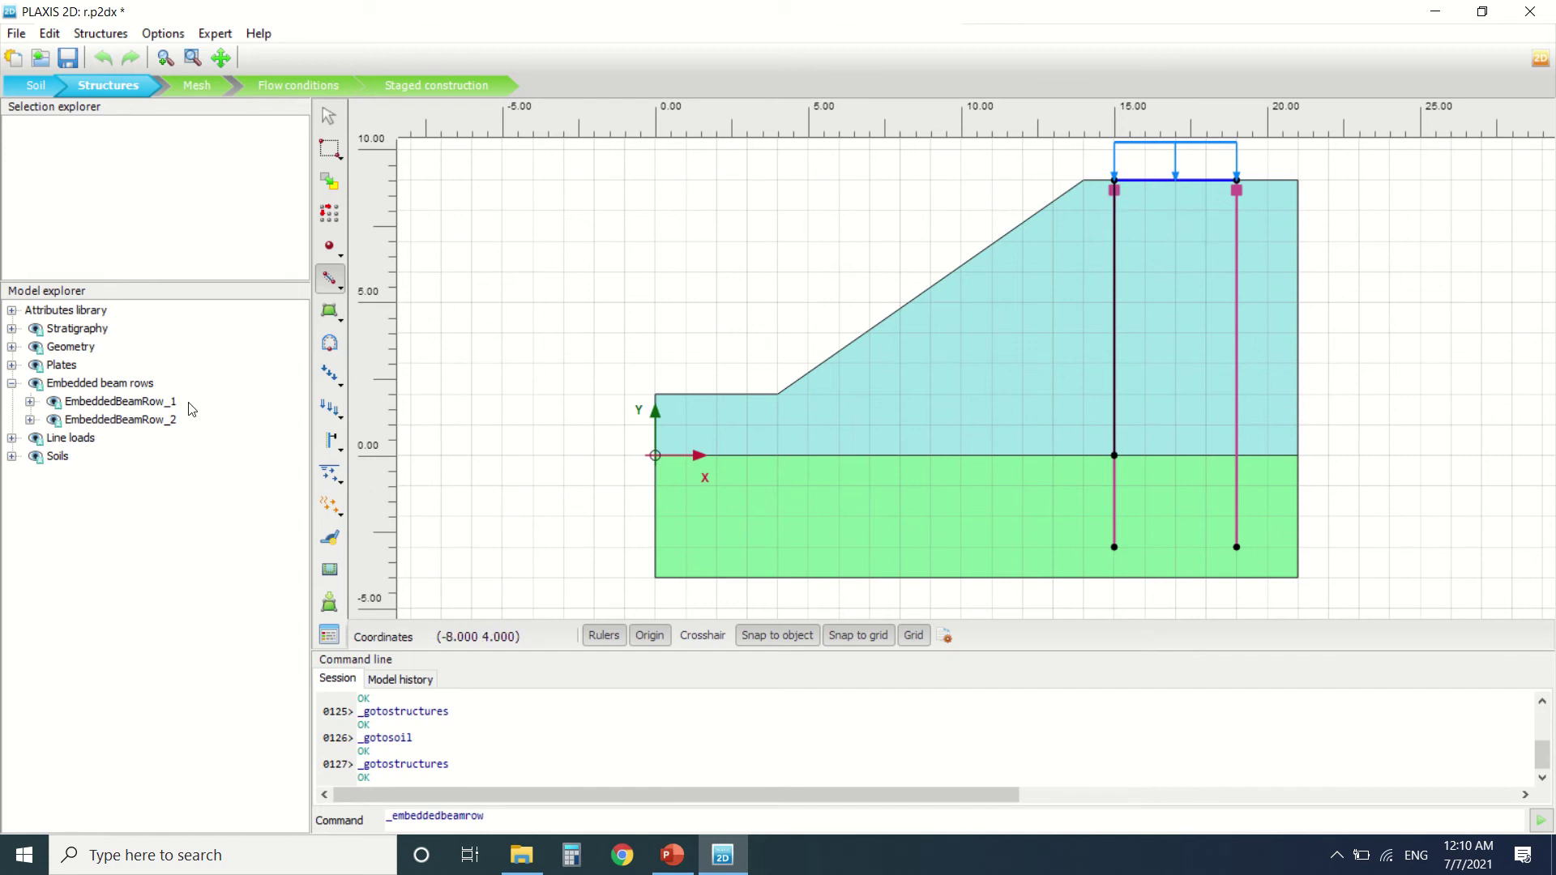
{"action": "left_click", "coordinate": [162, 408]}
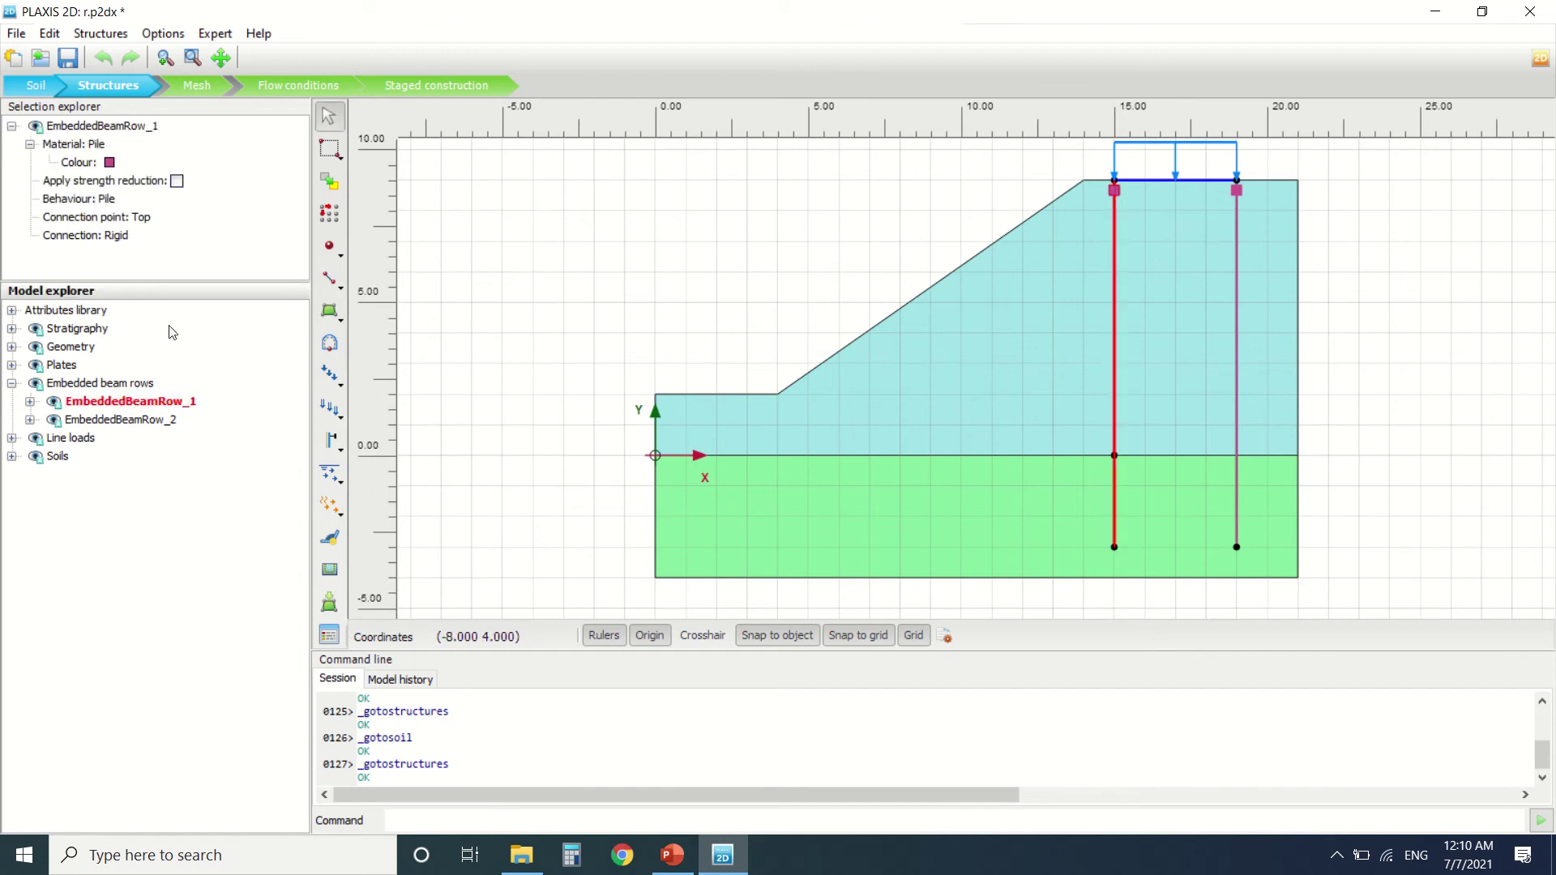
{"action": "left_click", "coordinate": [122, 241]}
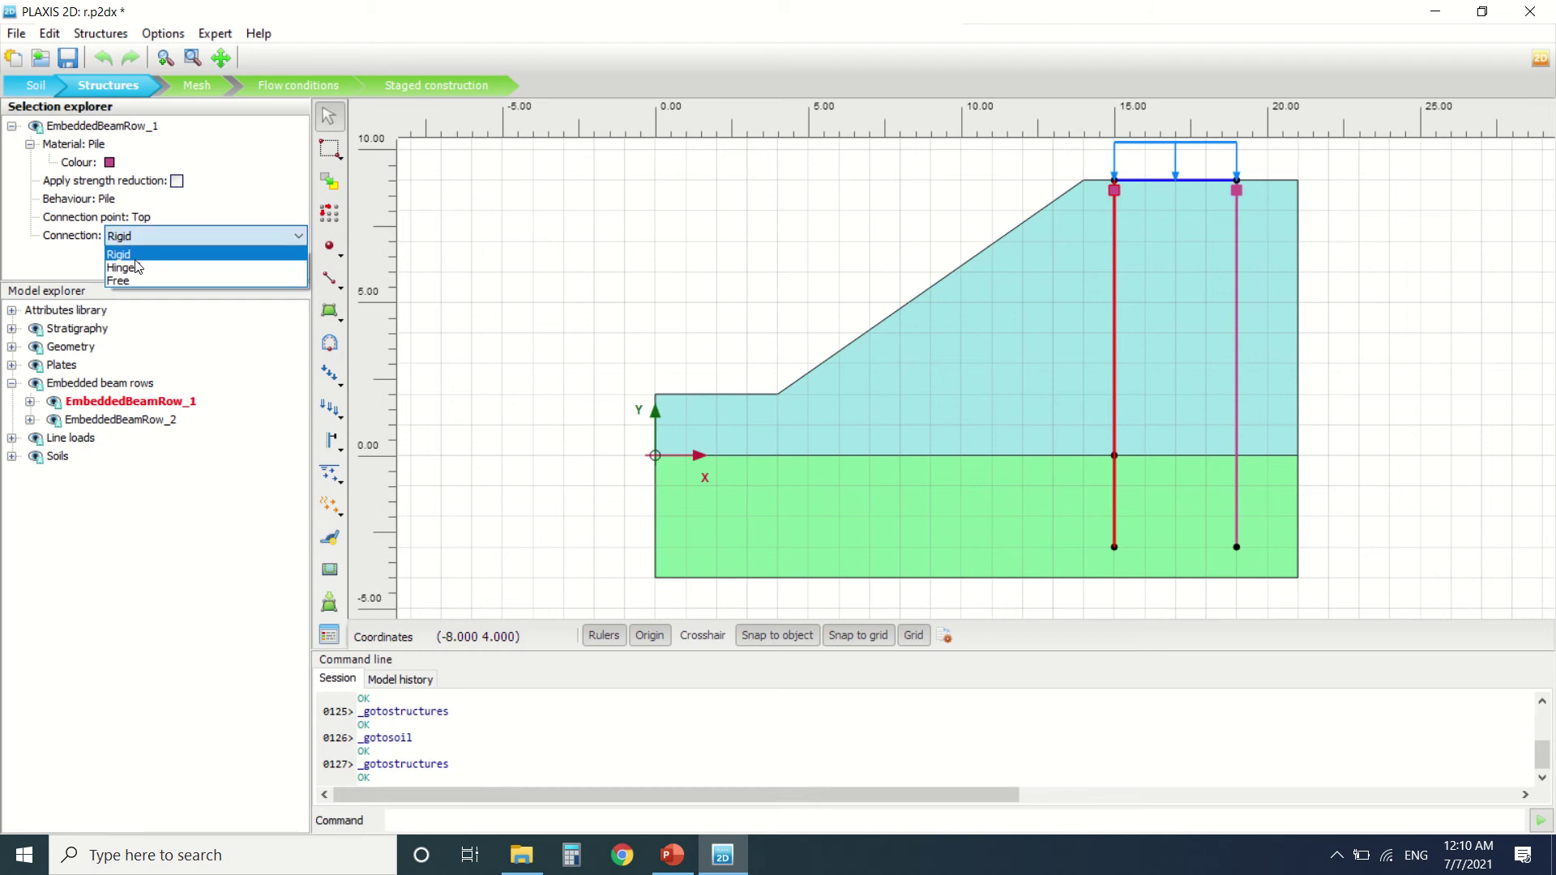
{"action": "left_click", "coordinate": [121, 267]}
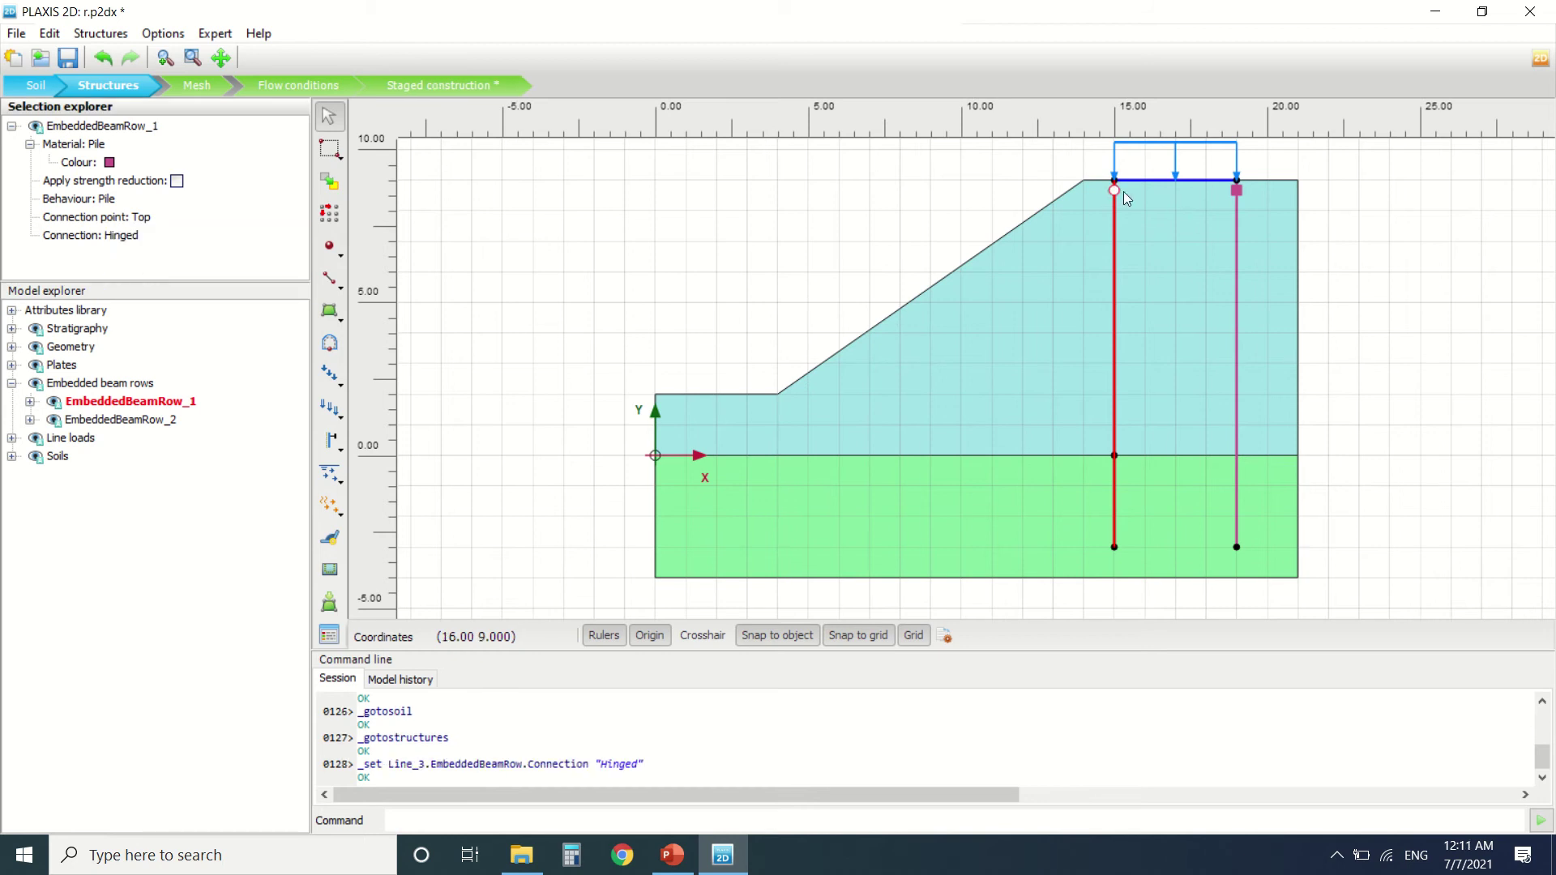
{"action": "left_click", "coordinate": [130, 236]}
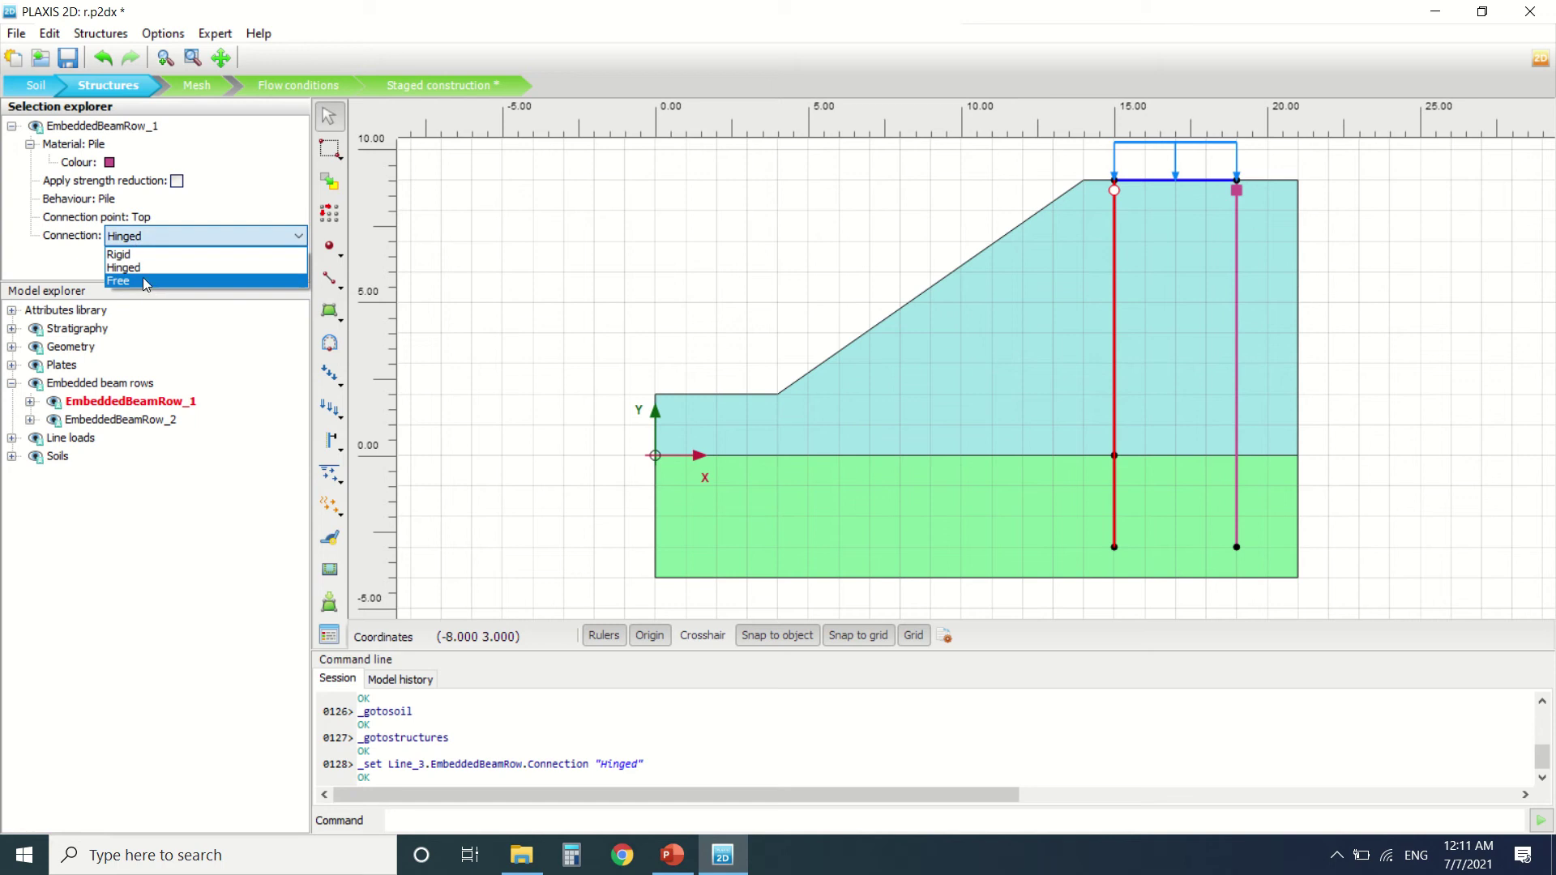
{"action": "left_click", "coordinate": [144, 280]}
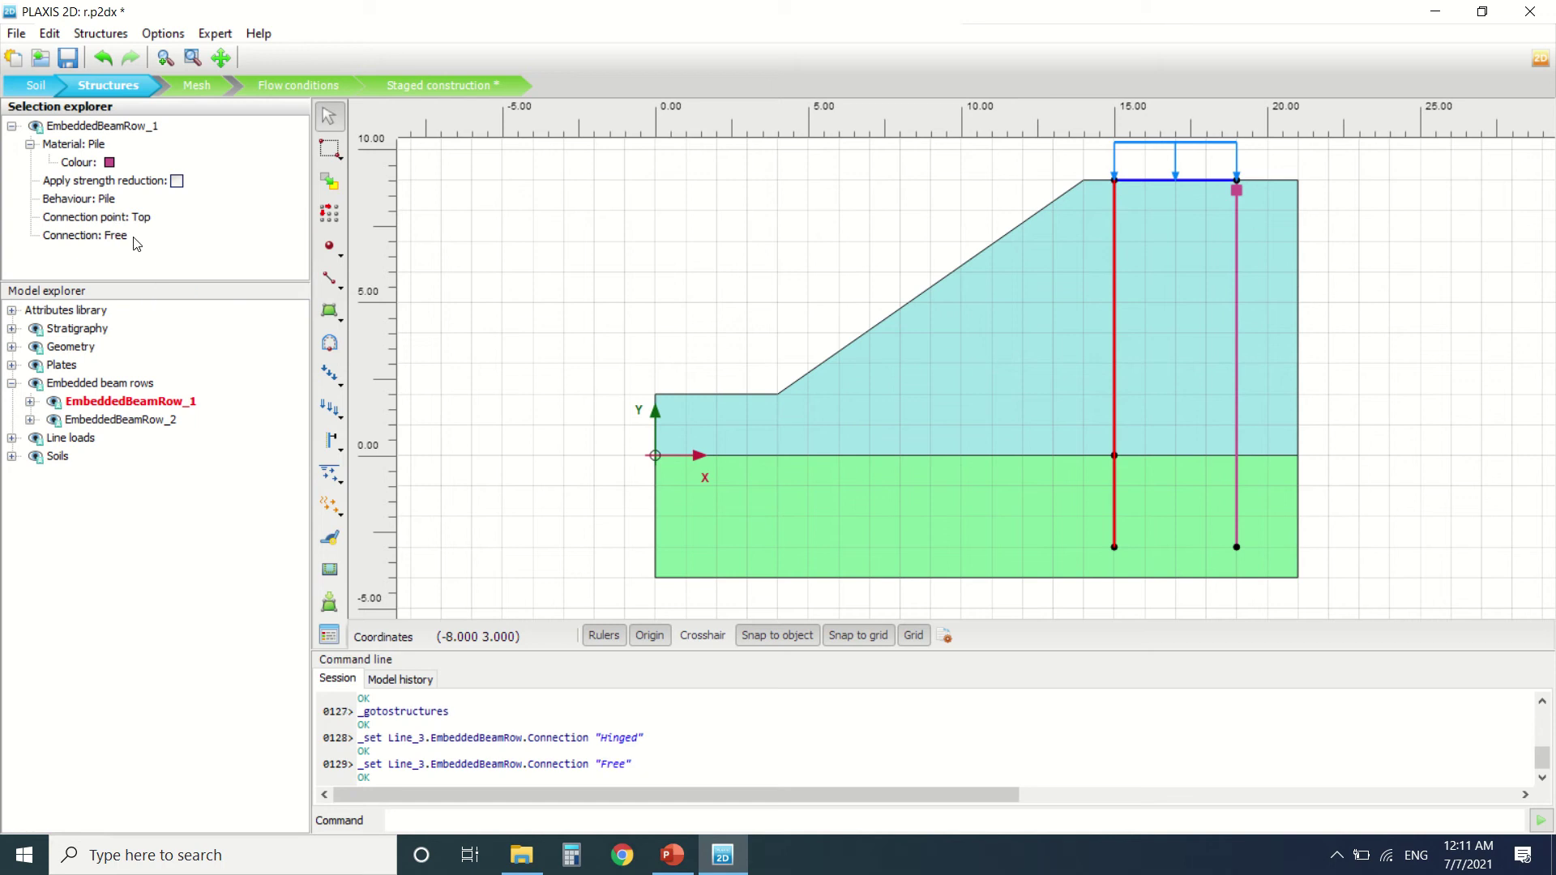
{"action": "left_click", "coordinate": [127, 237]}
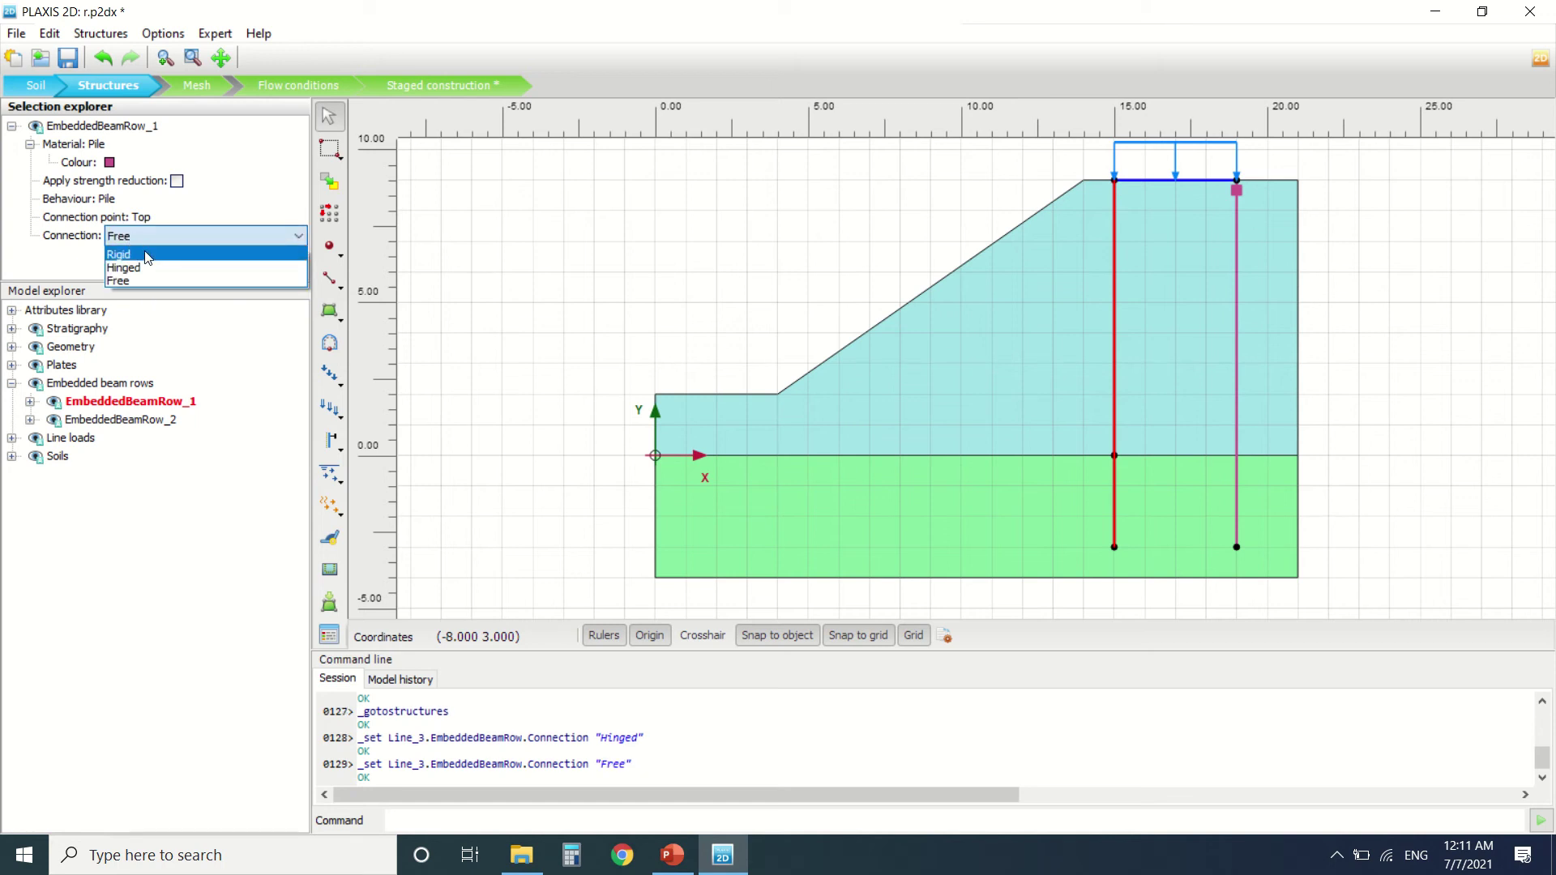
{"action": "left_click", "coordinate": [148, 256]}
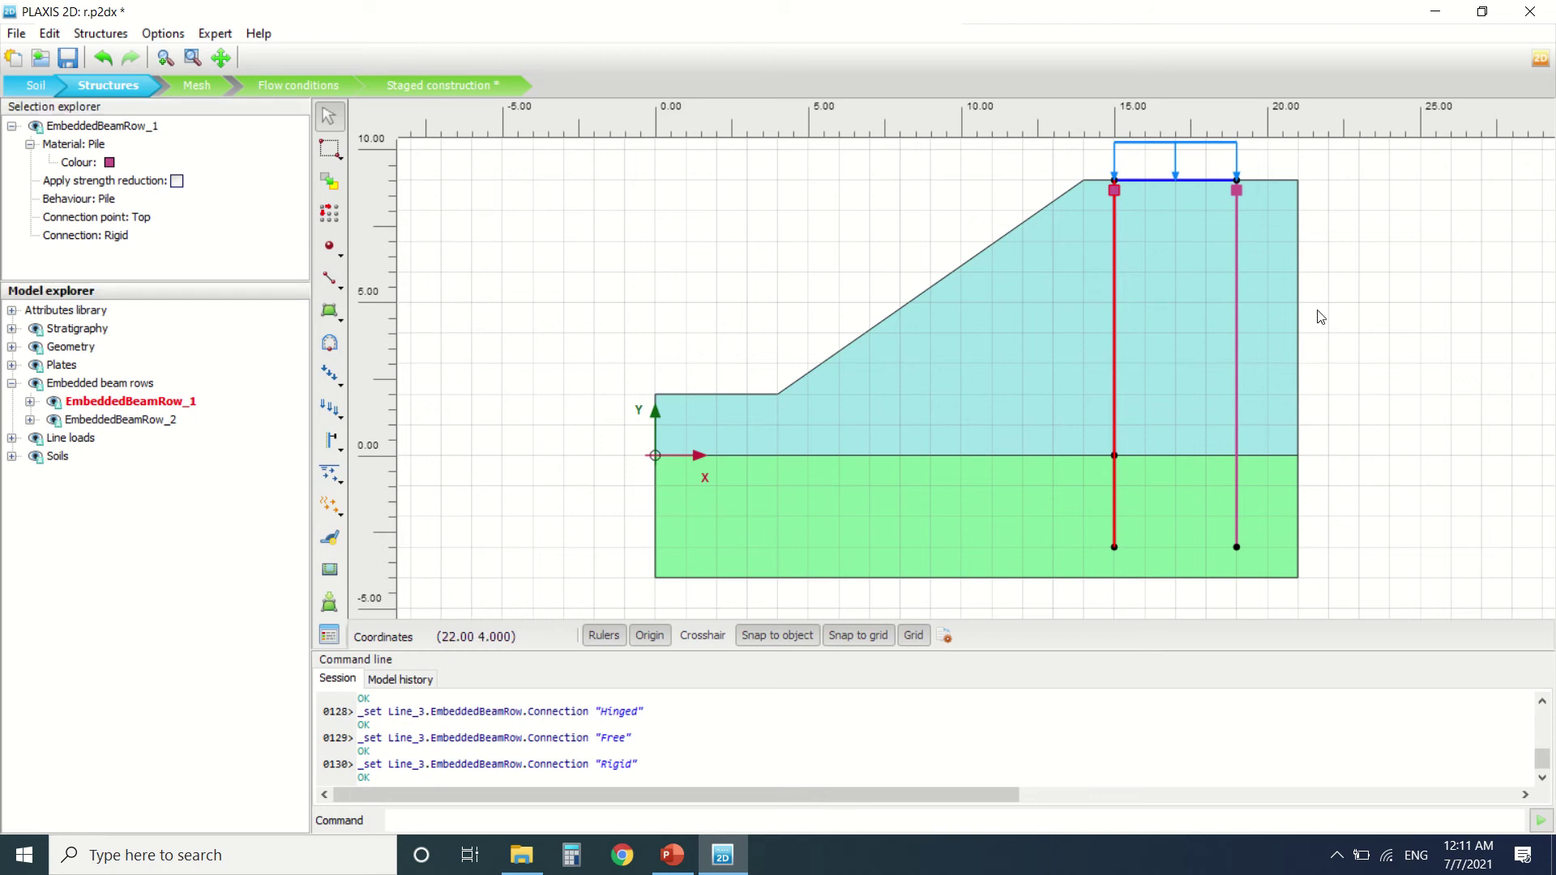
Deselect EmbeddedBeamRow_1 and zoom in on the crest line load and pile heads.
{"action": "left_click", "coordinate": [1345, 257]}
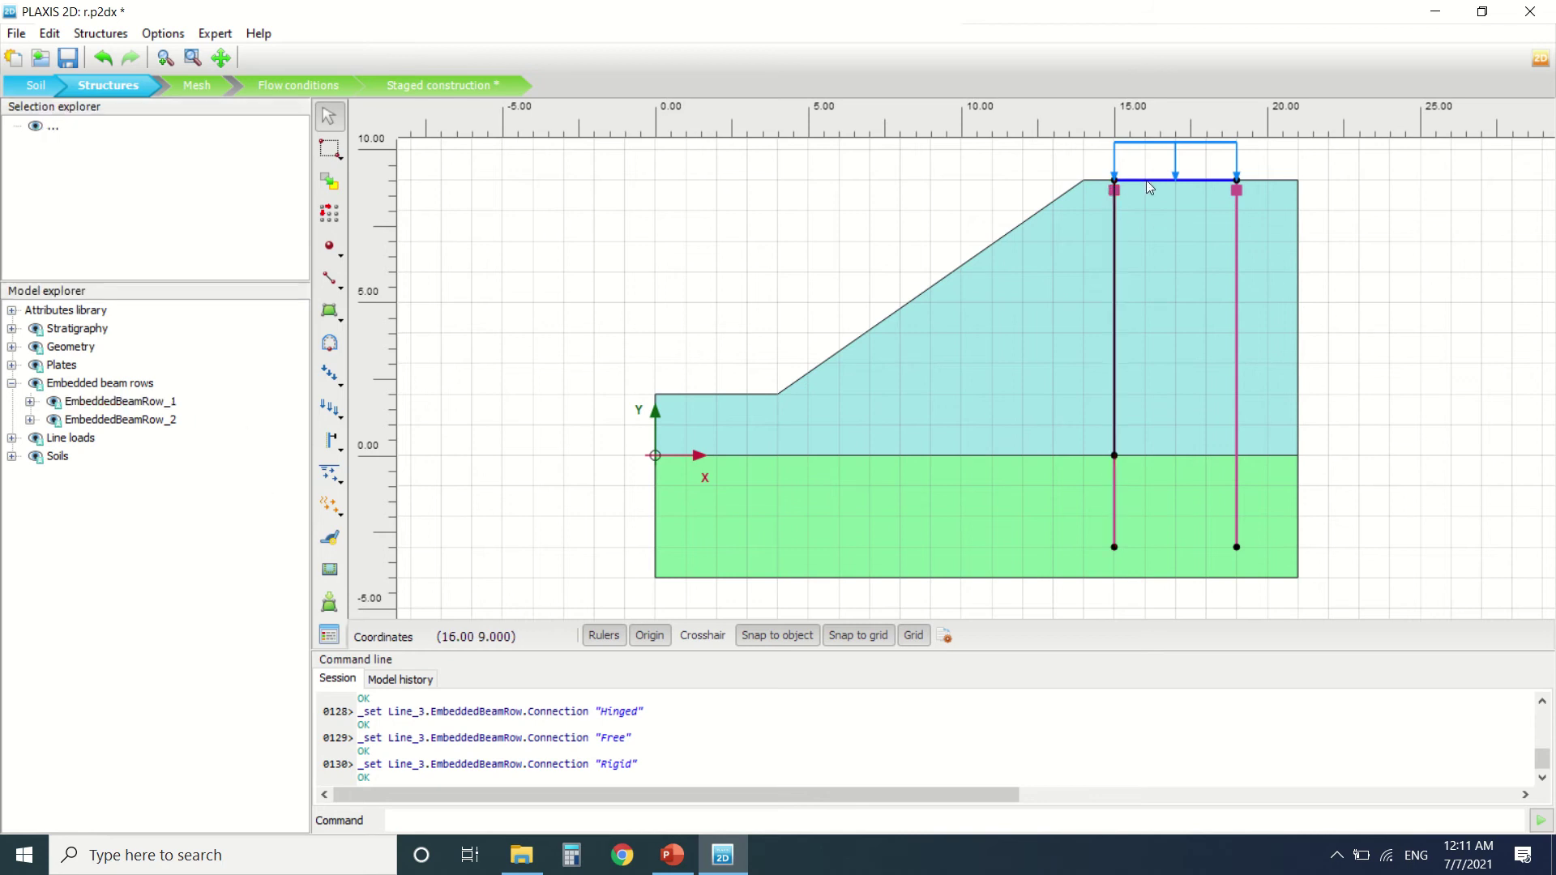
{"action": "scroll", "coordinate": [1069, 334], "scroll_direction": "up", "scroll_amount": 1}
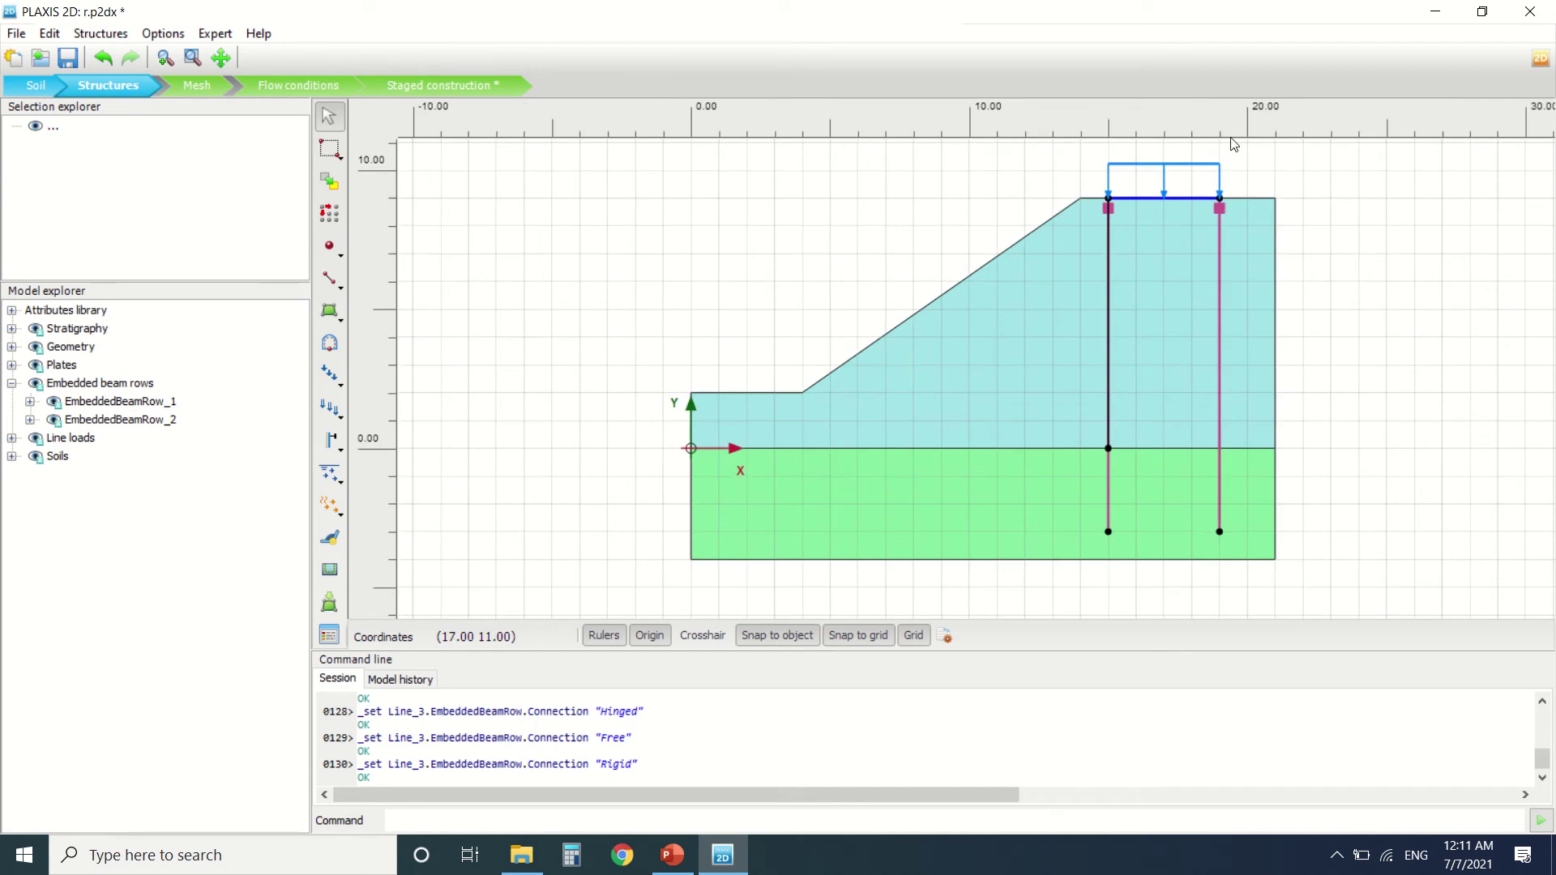
{"action": "scroll", "coordinate": [1199, 160], "scroll_direction": "up", "scroll_amount": 1}
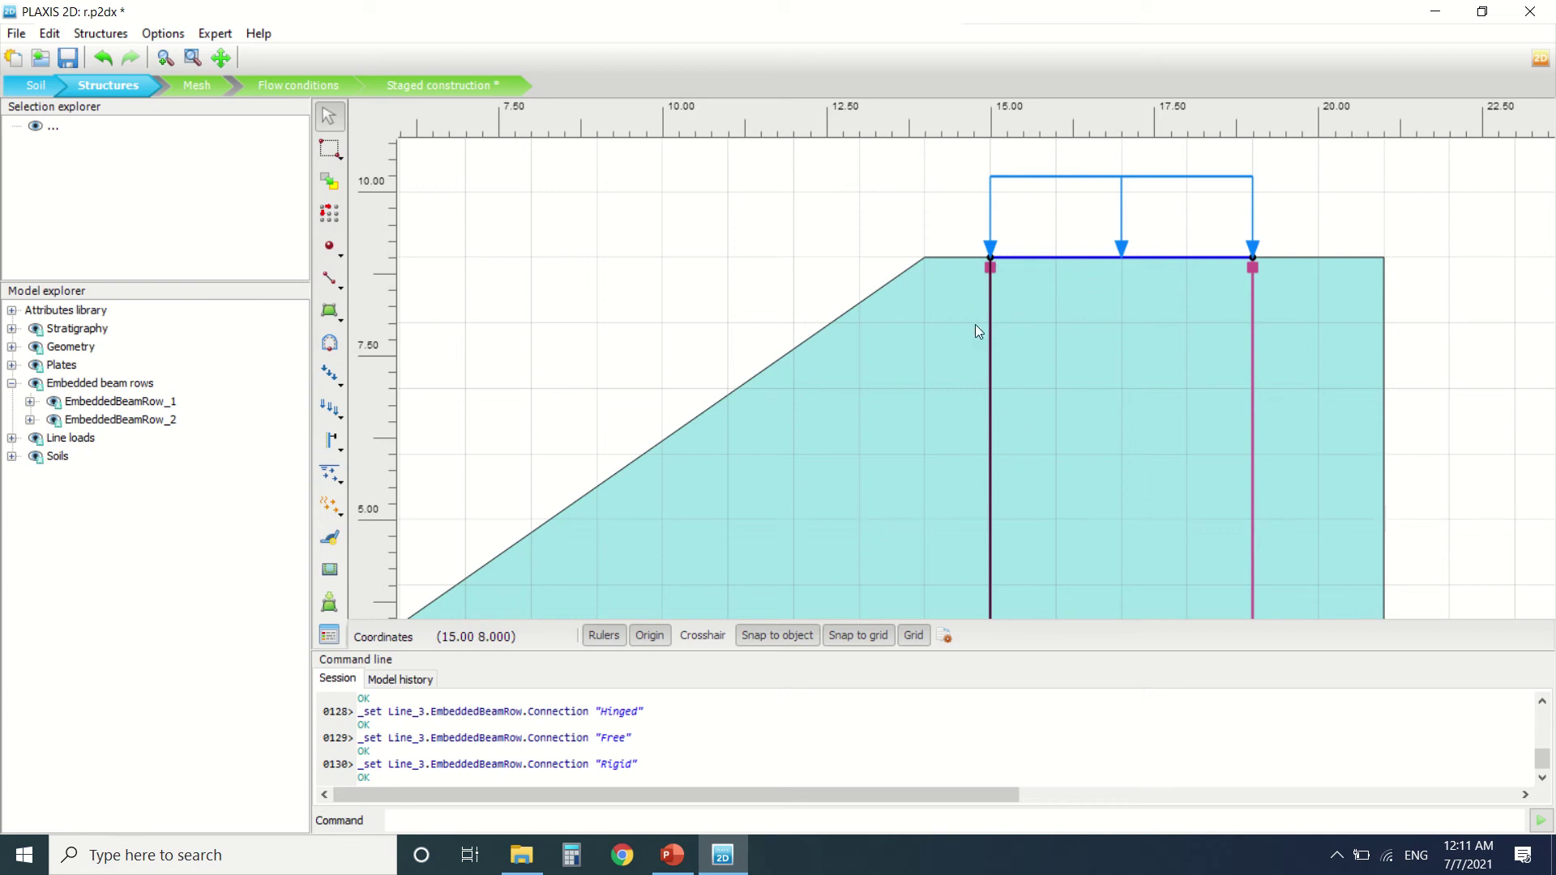
{"action": "left_click", "coordinate": [329, 634]}
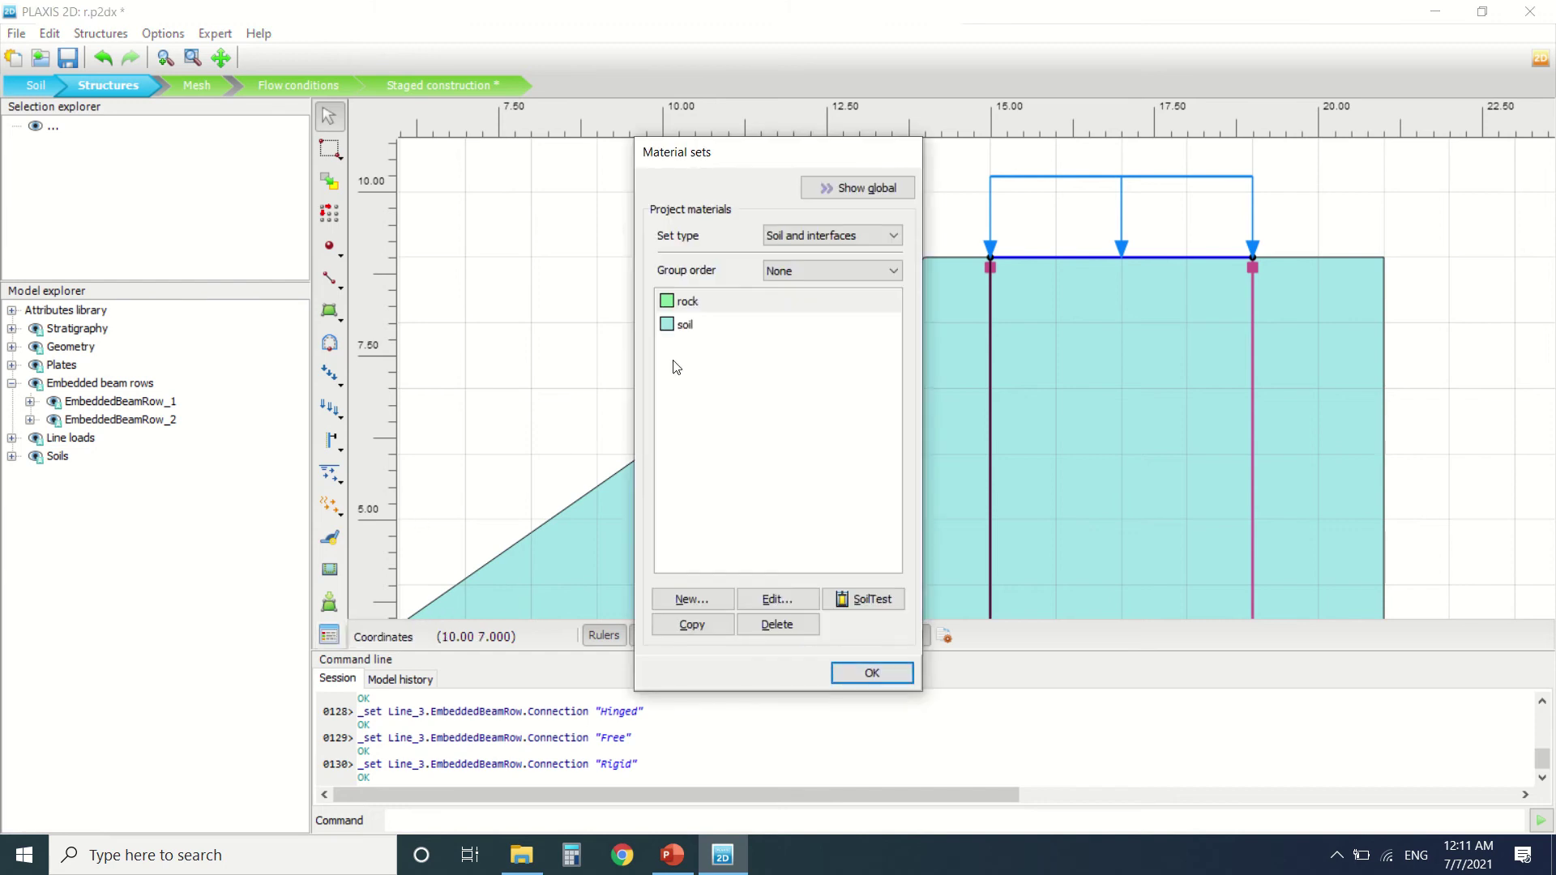
{"action": "left_click", "coordinate": [775, 244]}
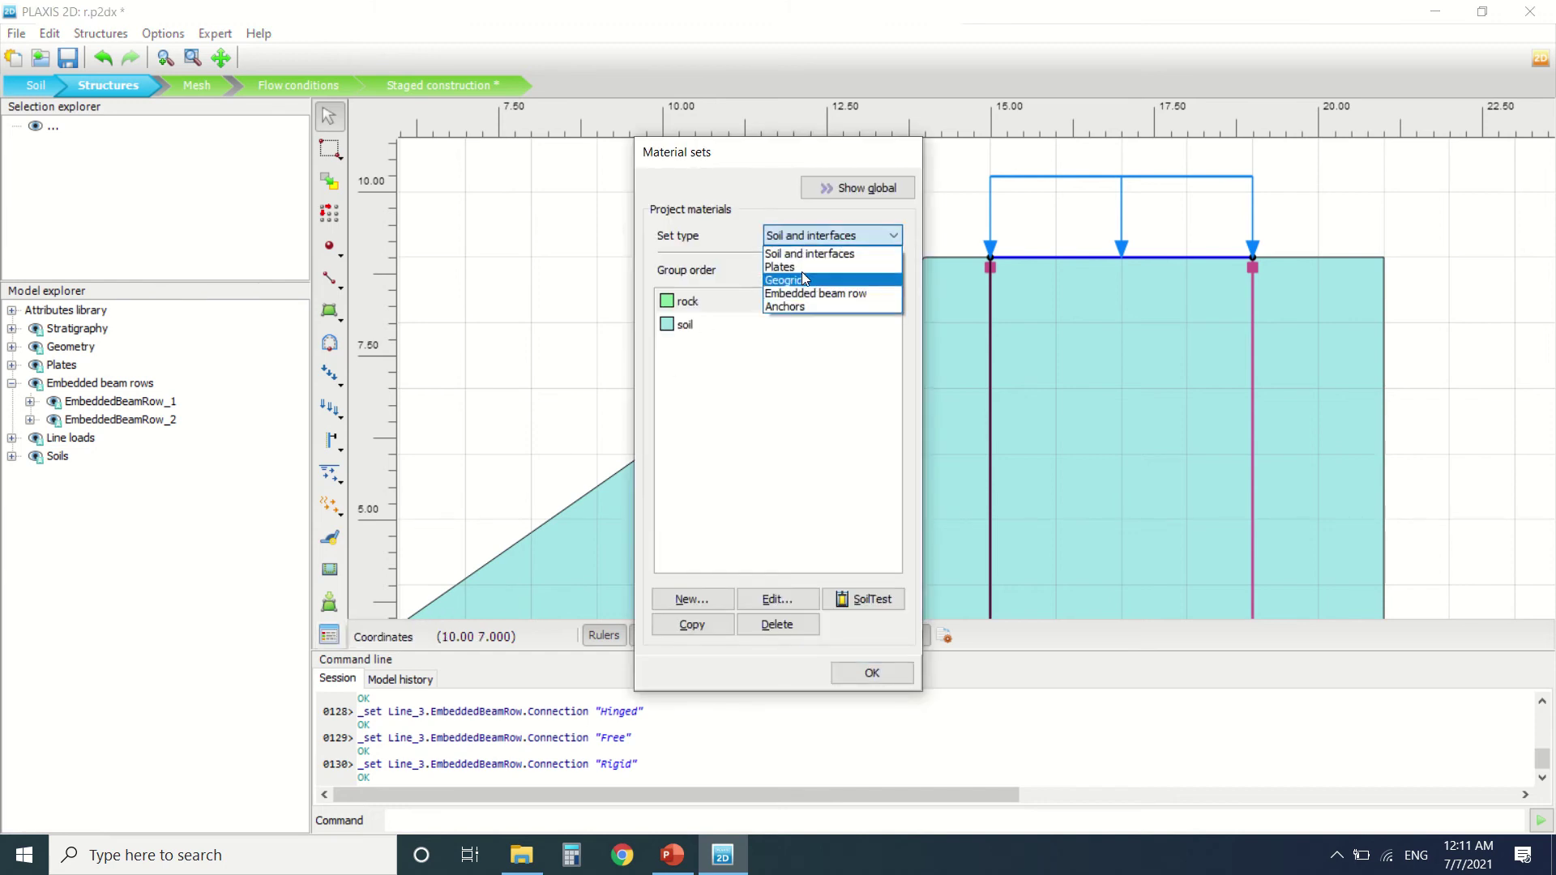
{"action": "left_click", "coordinate": [799, 269]}
{"action": "left_click", "coordinate": [777, 599]}
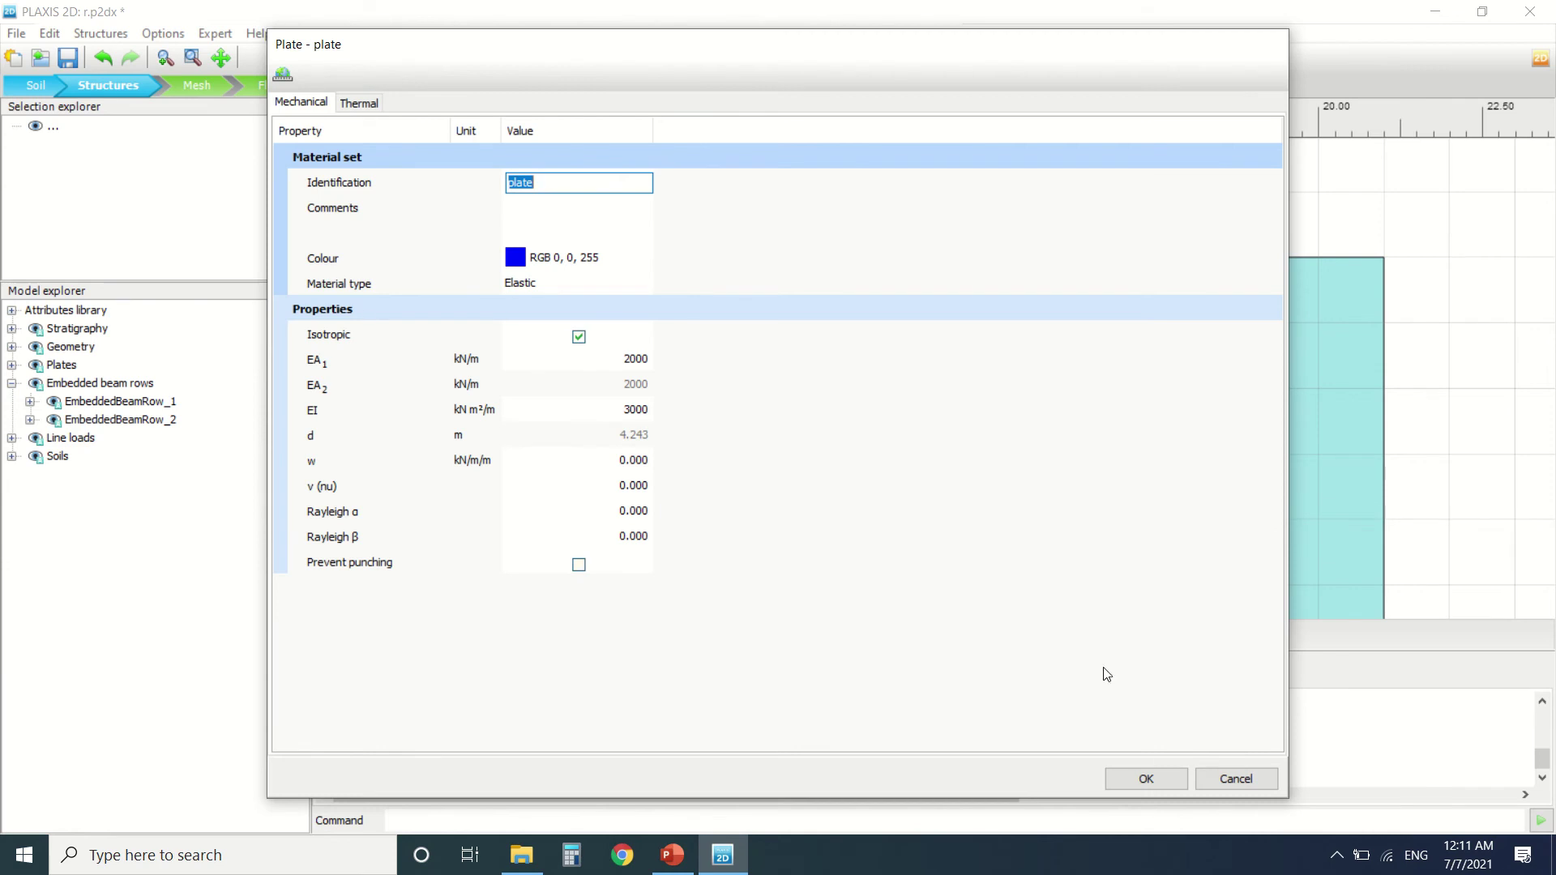
{"action": "left_click", "coordinate": [1146, 779]}
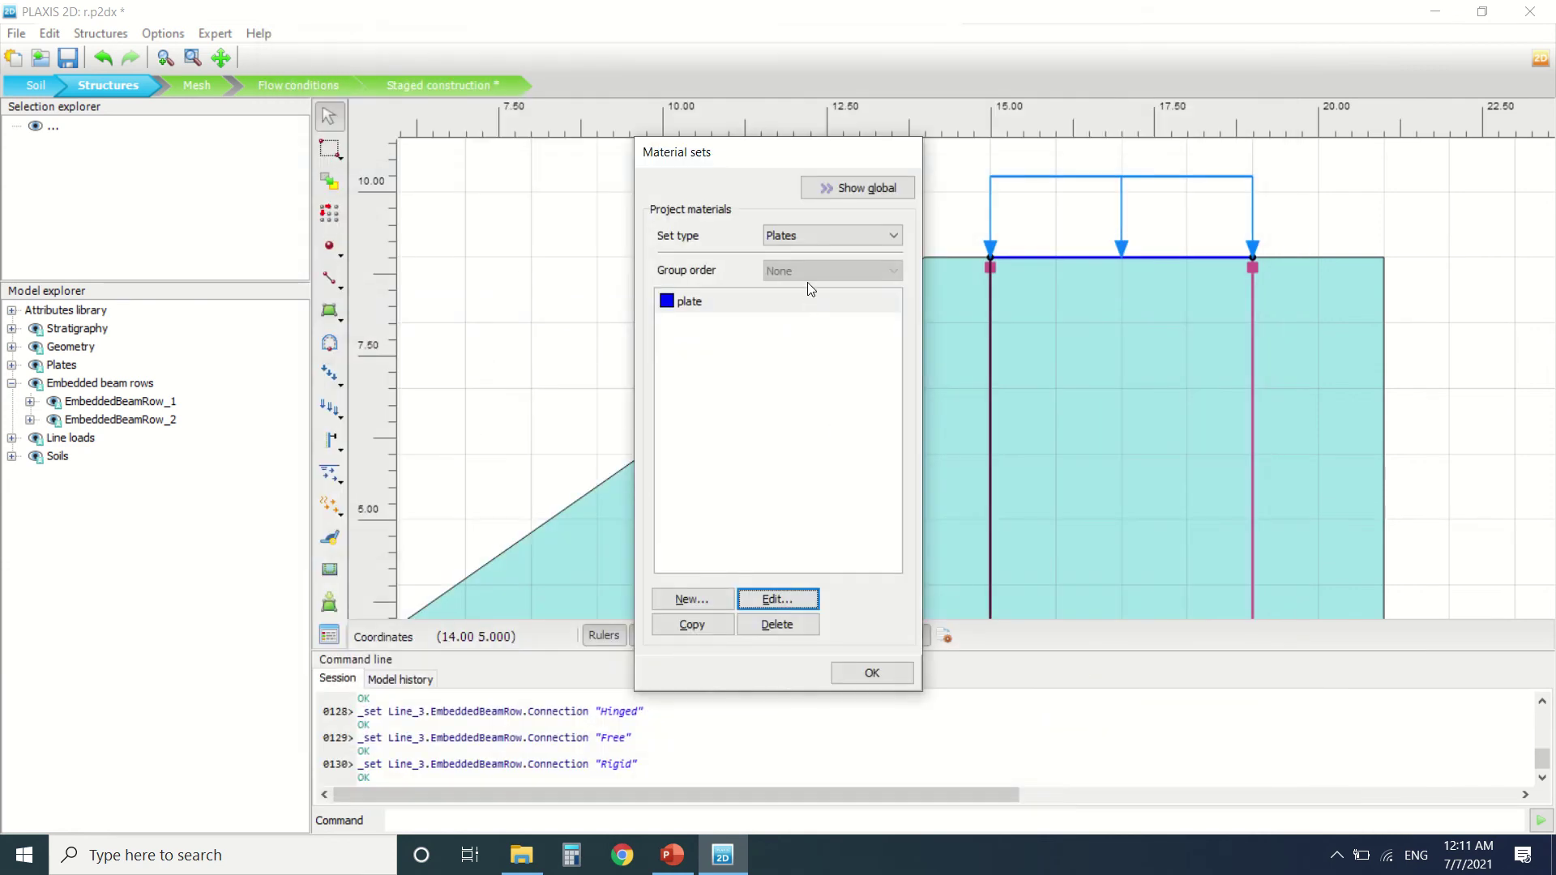
{"action": "left_click", "coordinate": [811, 239]}
{"action": "left_click", "coordinate": [833, 295]}
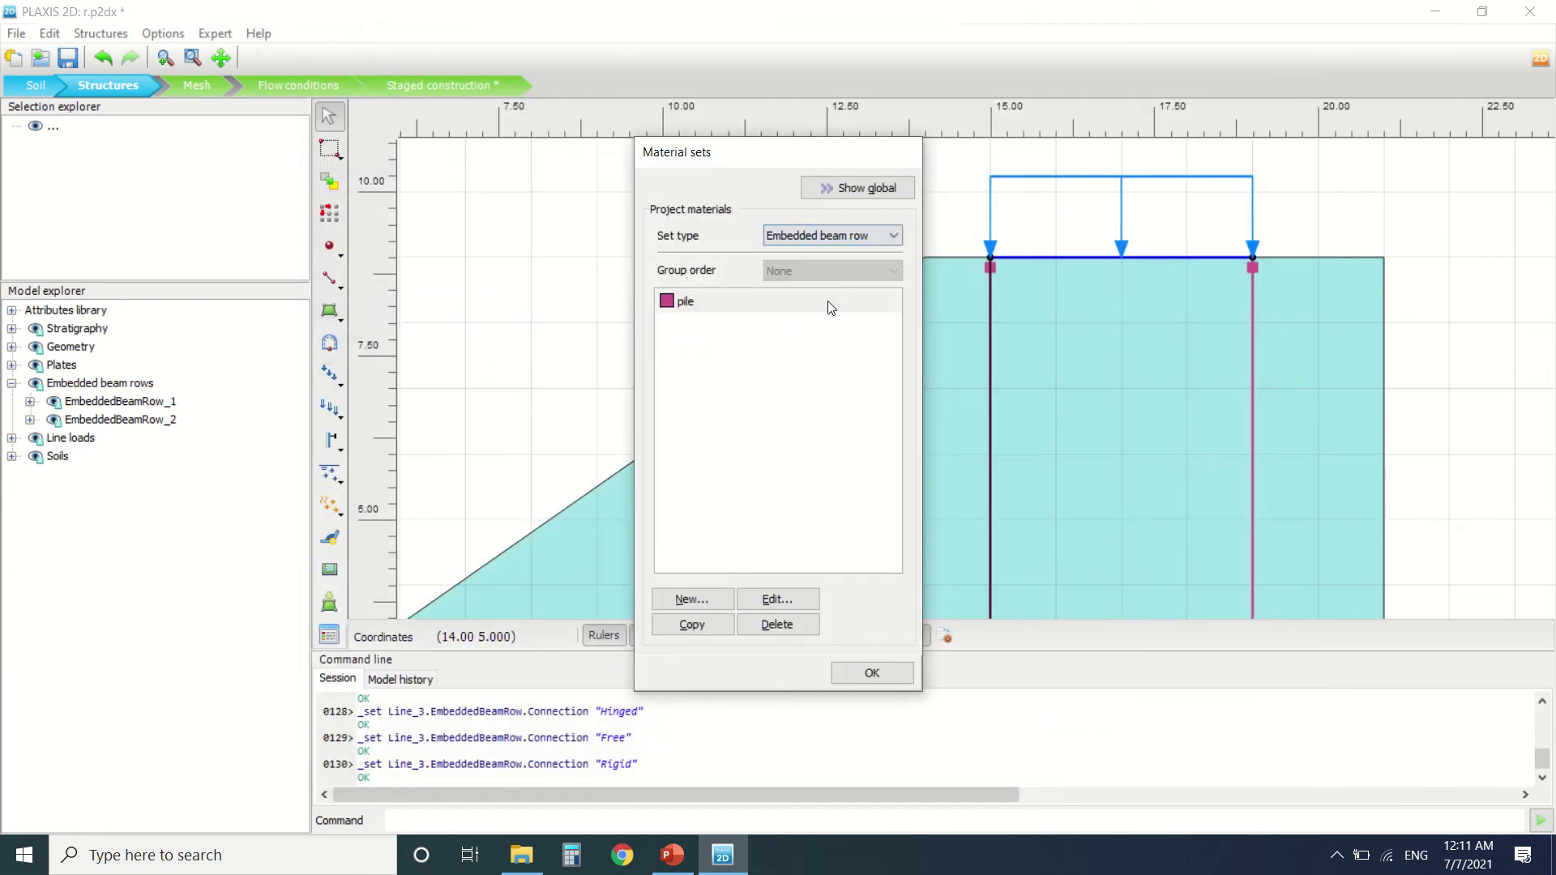
{"action": "left_click", "coordinate": [752, 602]}
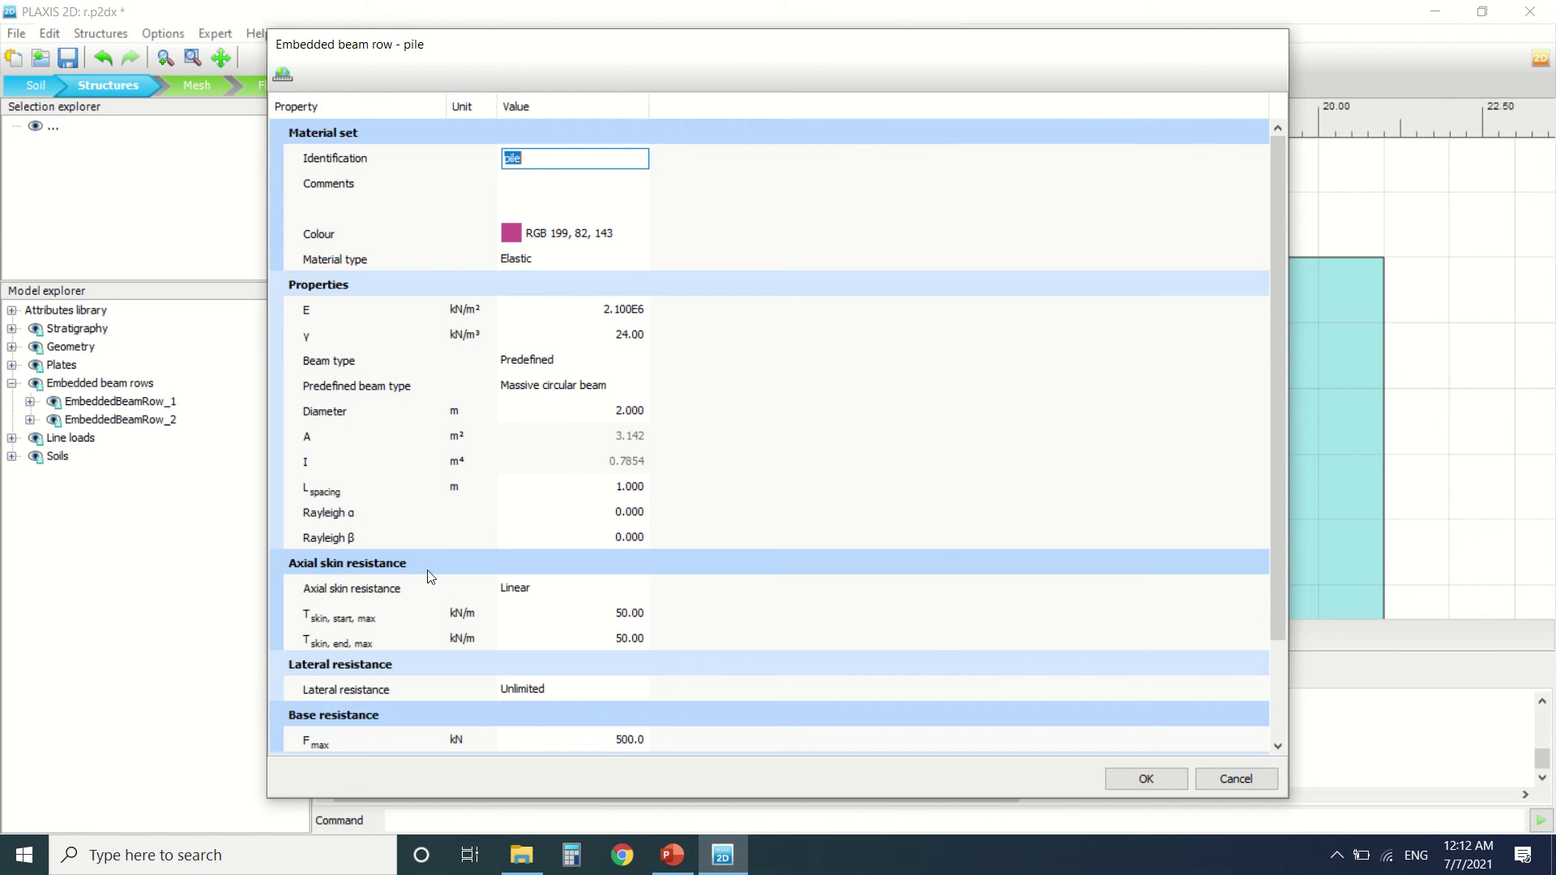
{"action": "left_click", "coordinate": [1227, 779]}
{"action": "left_click", "coordinate": [883, 673]}
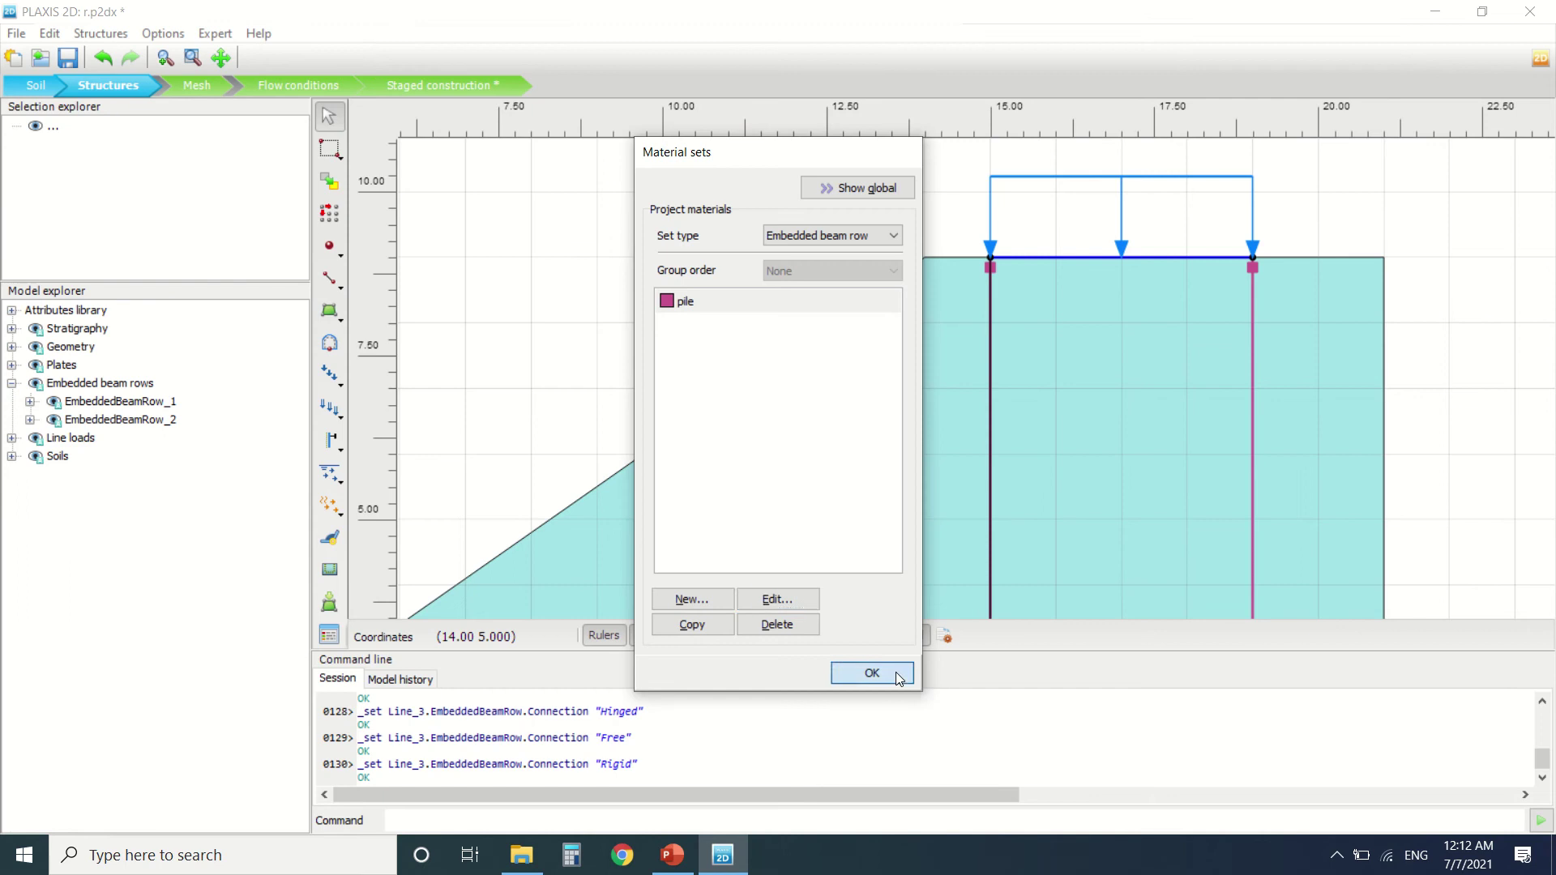
{"action": "scroll", "coordinate": [970, 271], "scroll_direction": "down", "scroll_amount": 3}
Select the crest line load, then move through Mesh and Flow conditions to Staged construction.
{"action": "scroll", "coordinate": [948, 314], "scroll_direction": "up", "scroll_amount": 2}
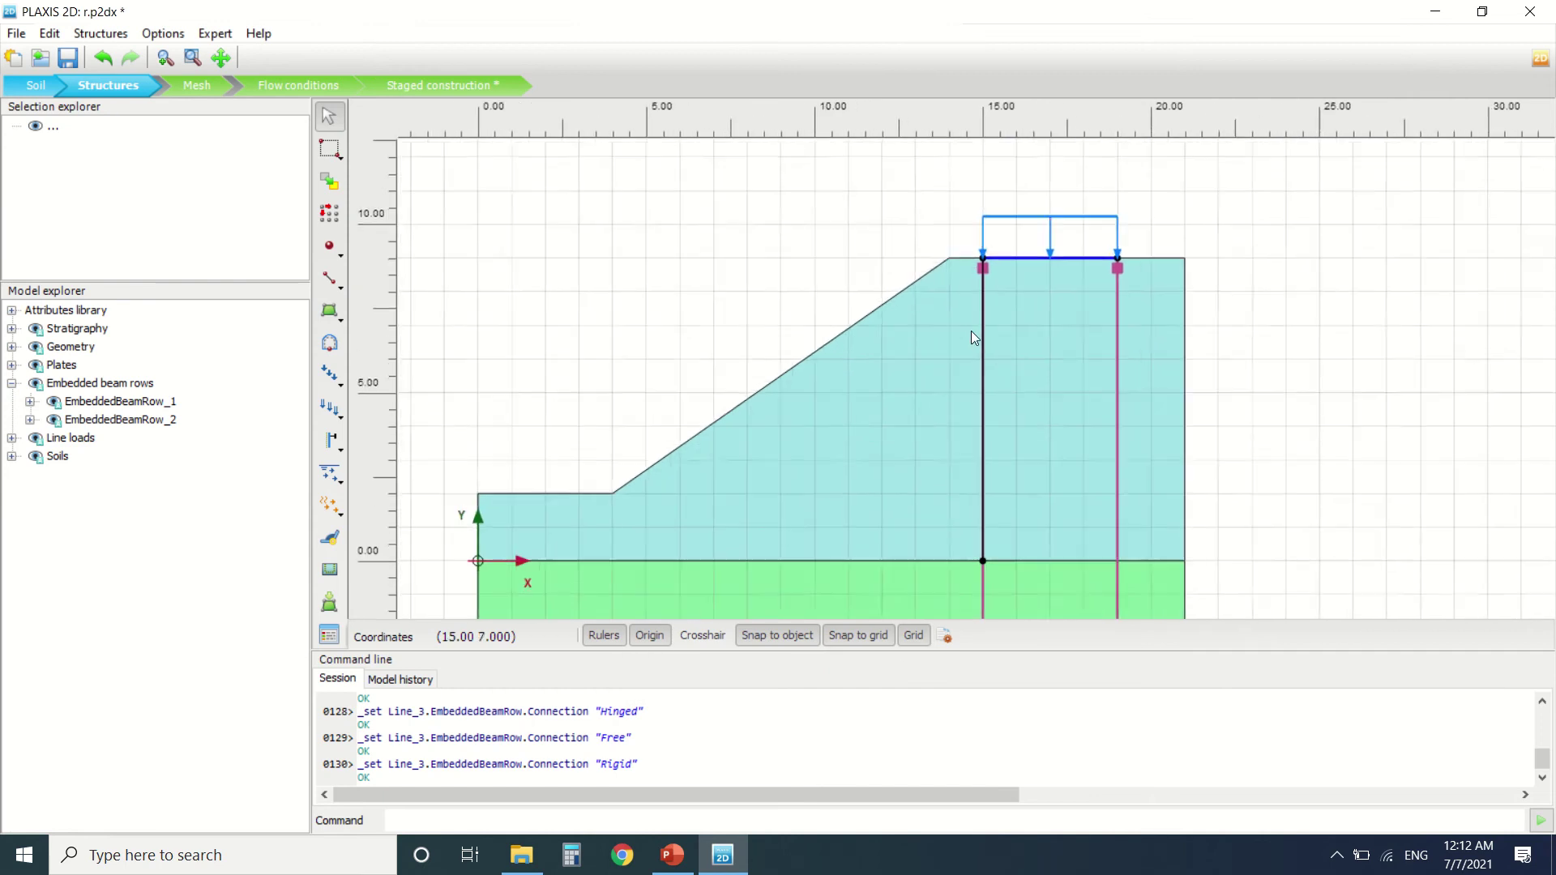
{"action": "scroll", "coordinate": [998, 270], "scroll_direction": "down", "scroll_amount": 3}
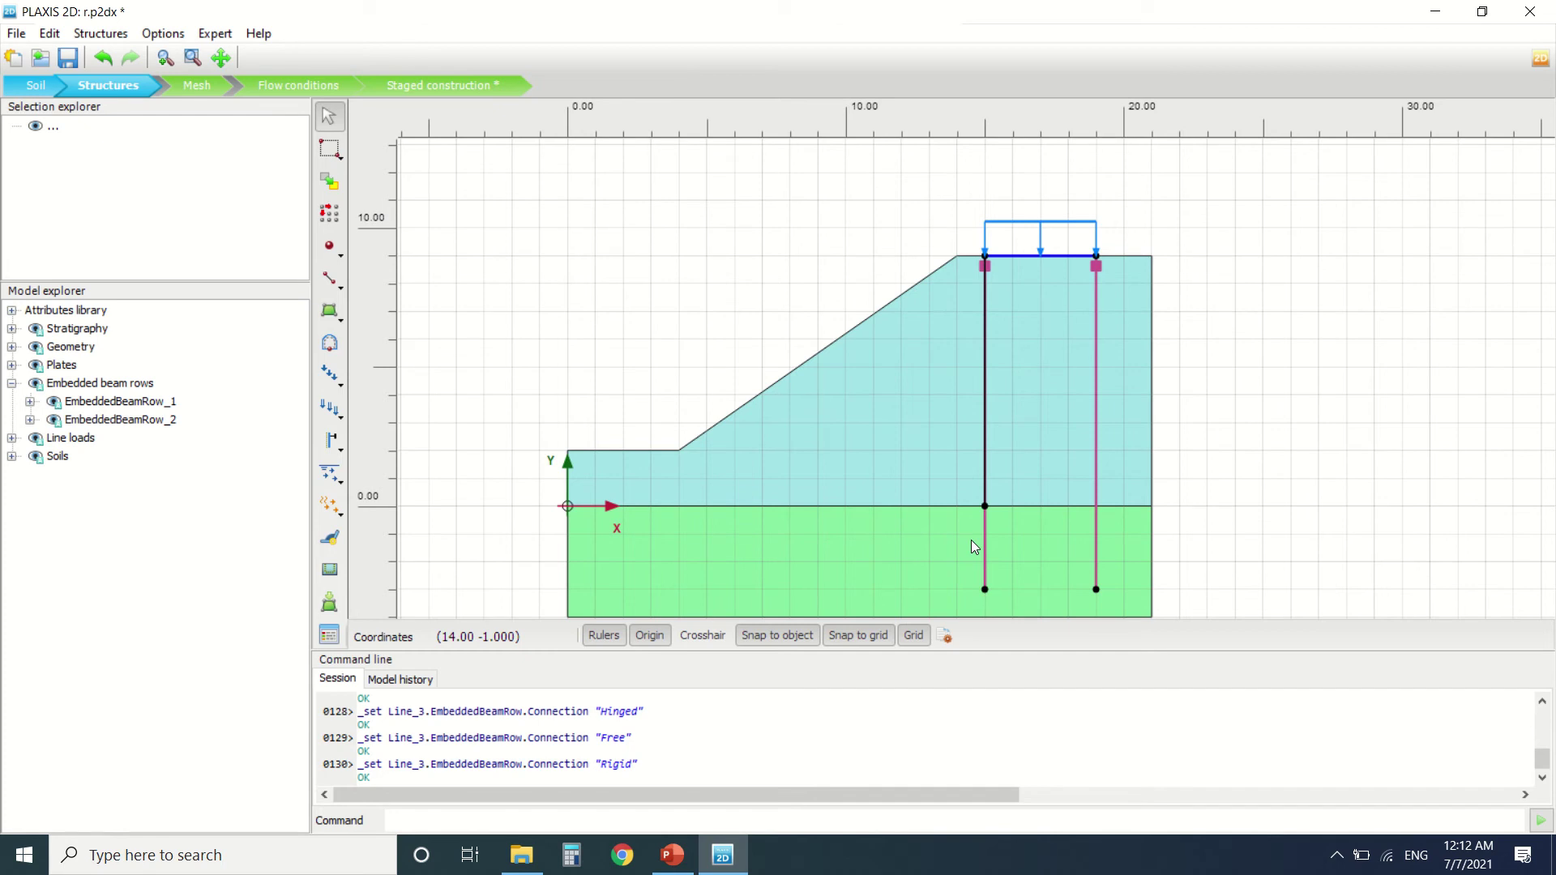
{"action": "left_click", "coordinate": [1048, 230]}
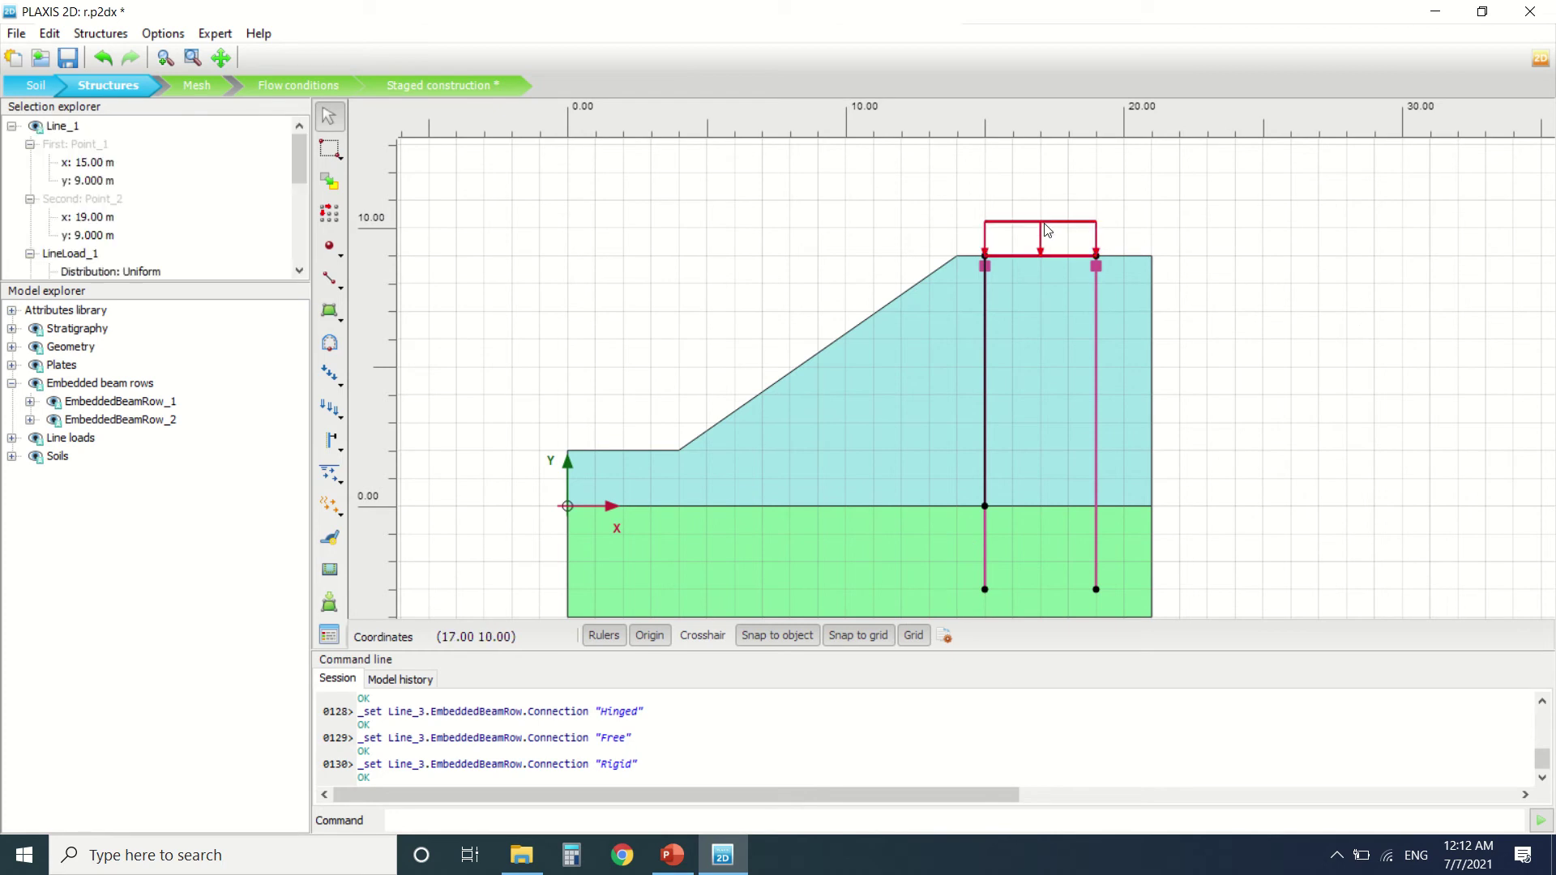
{"action": "left_click", "coordinate": [212, 91]}
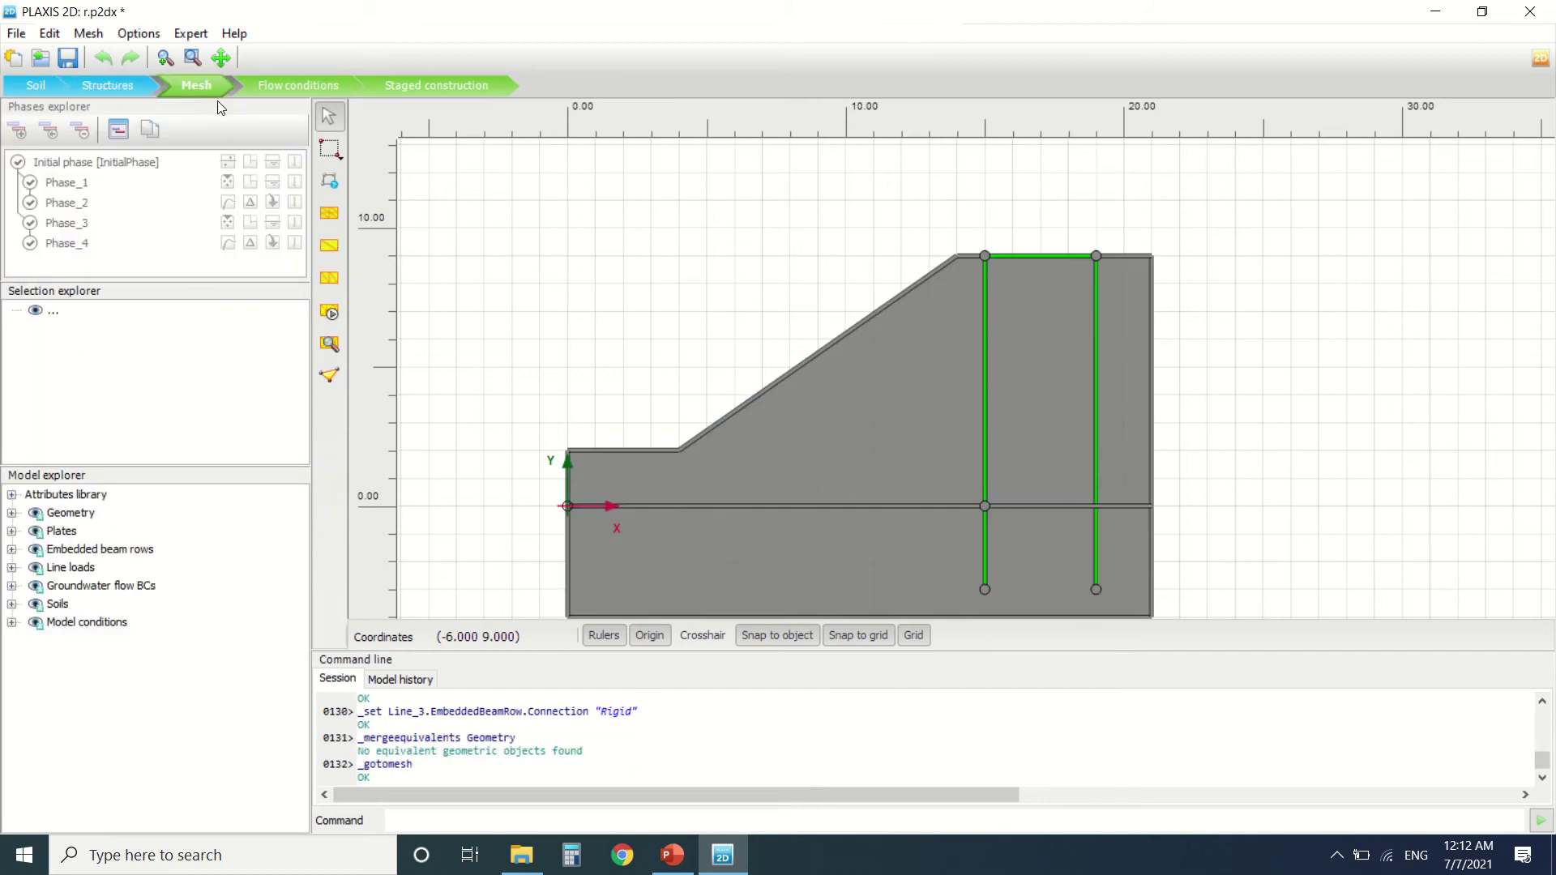
{"action": "left_click", "coordinate": [289, 95]}
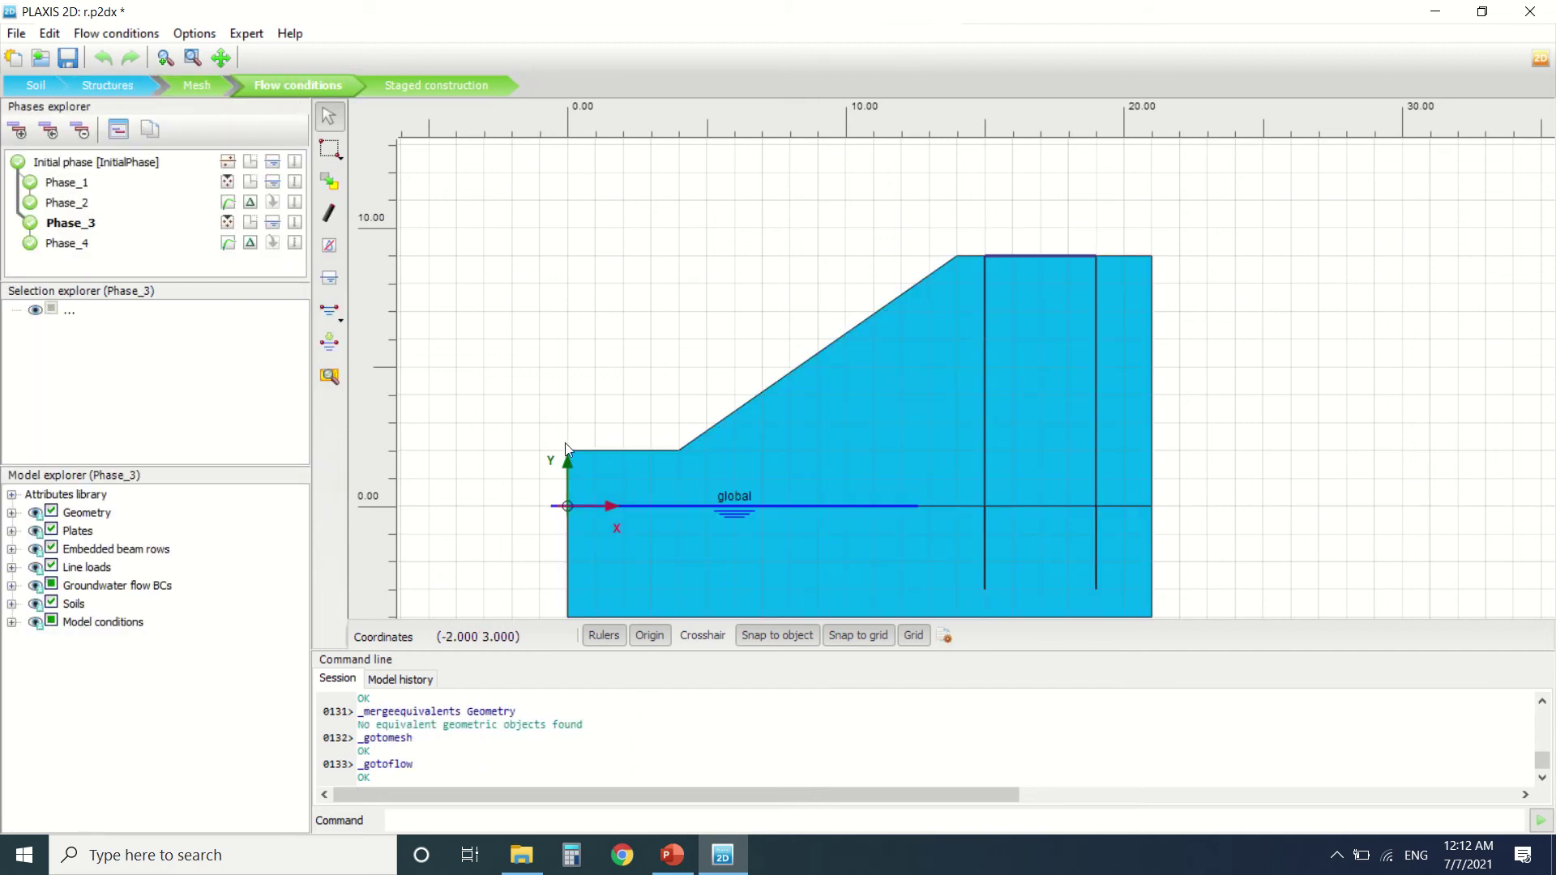
{"action": "left_click", "coordinate": [429, 86]}
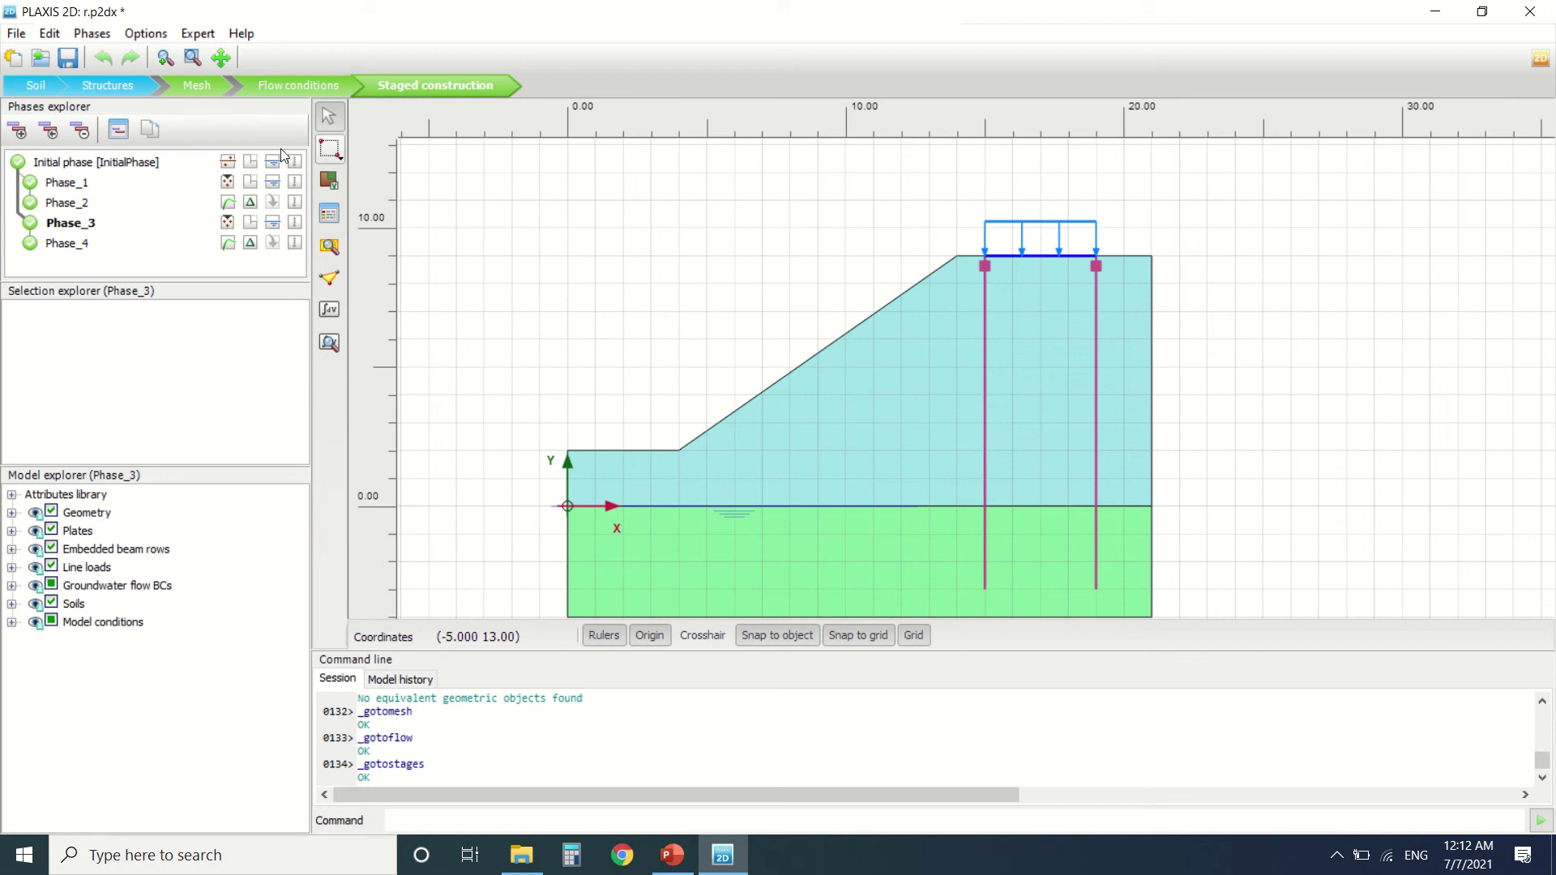
Review the calculation settings of Phase_1 through Phase_4, then make Phase_1 the current phase.
{"action": "double_click", "coordinate": [65, 169]}
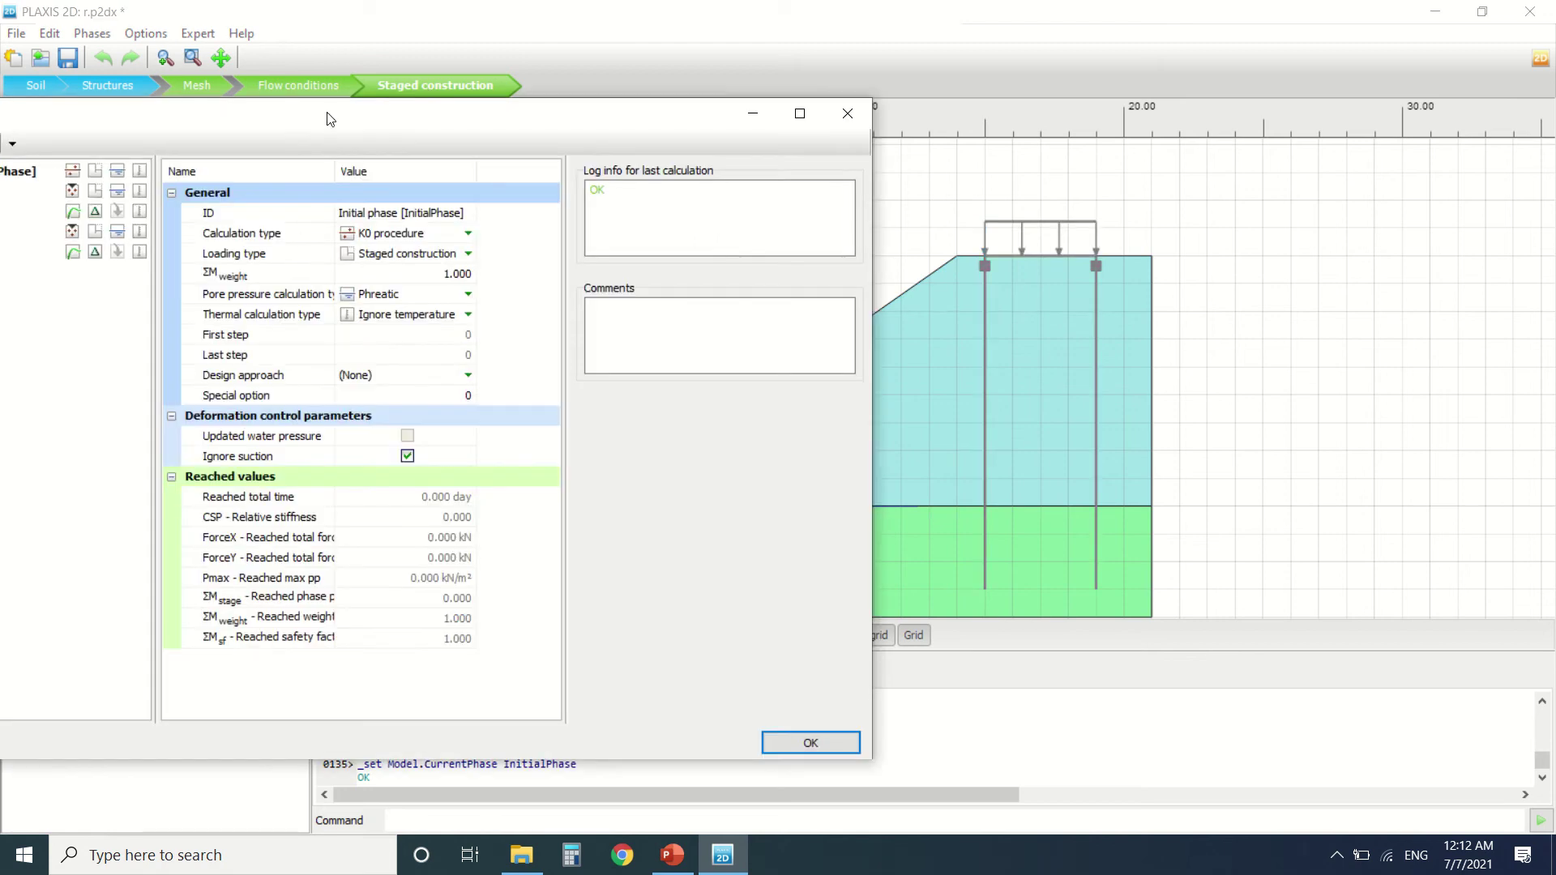
{"action": "left_click_drag", "start_coordinate": [330, 119], "coordinate": [752, 138]}
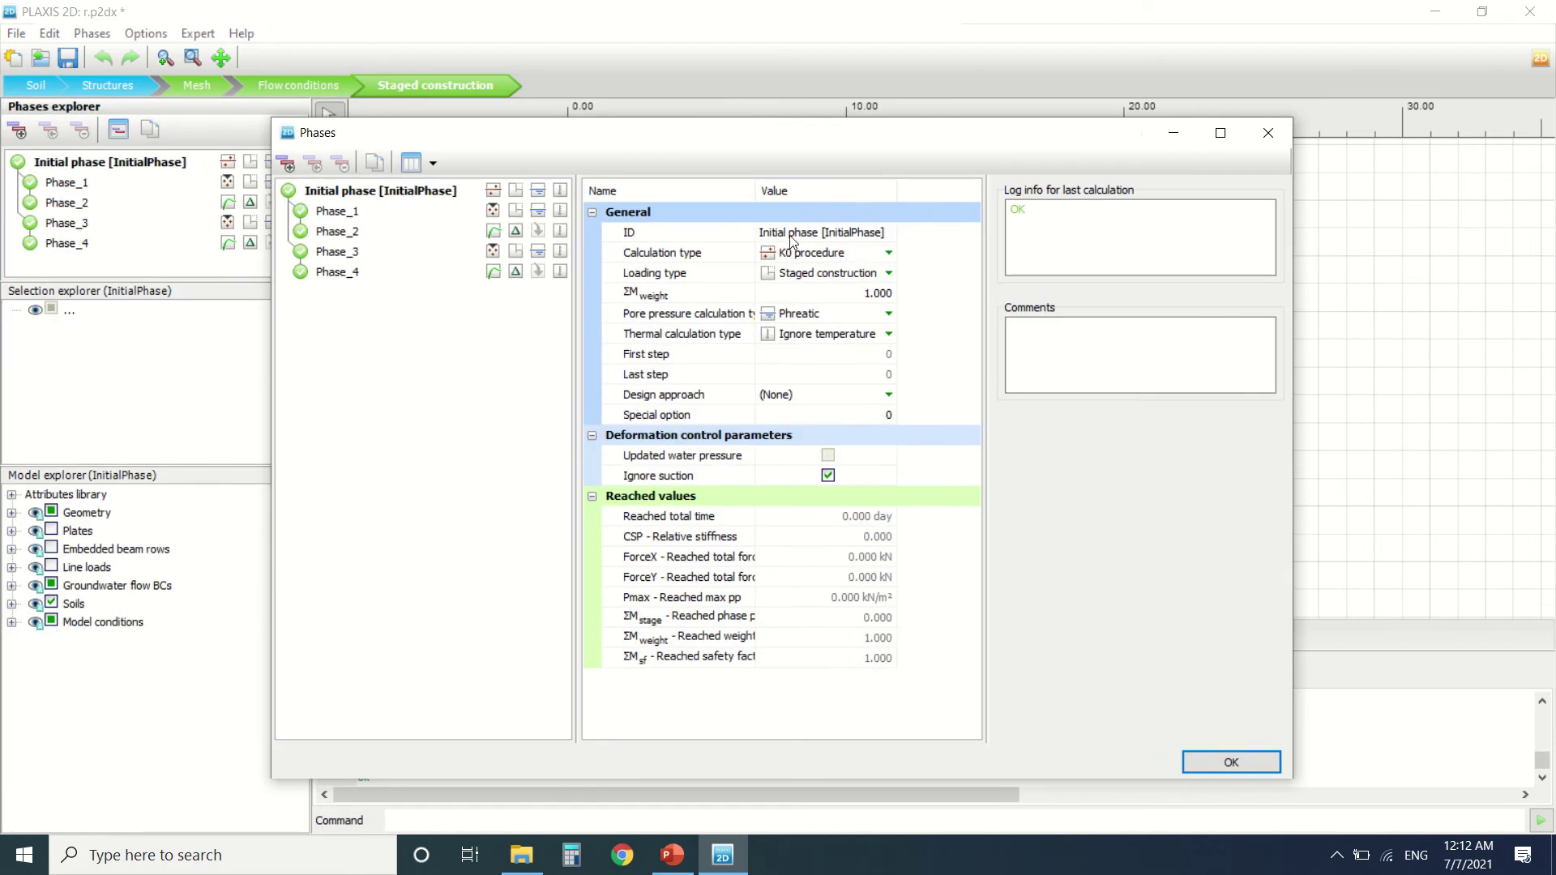
{"action": "left_click", "coordinate": [339, 212]}
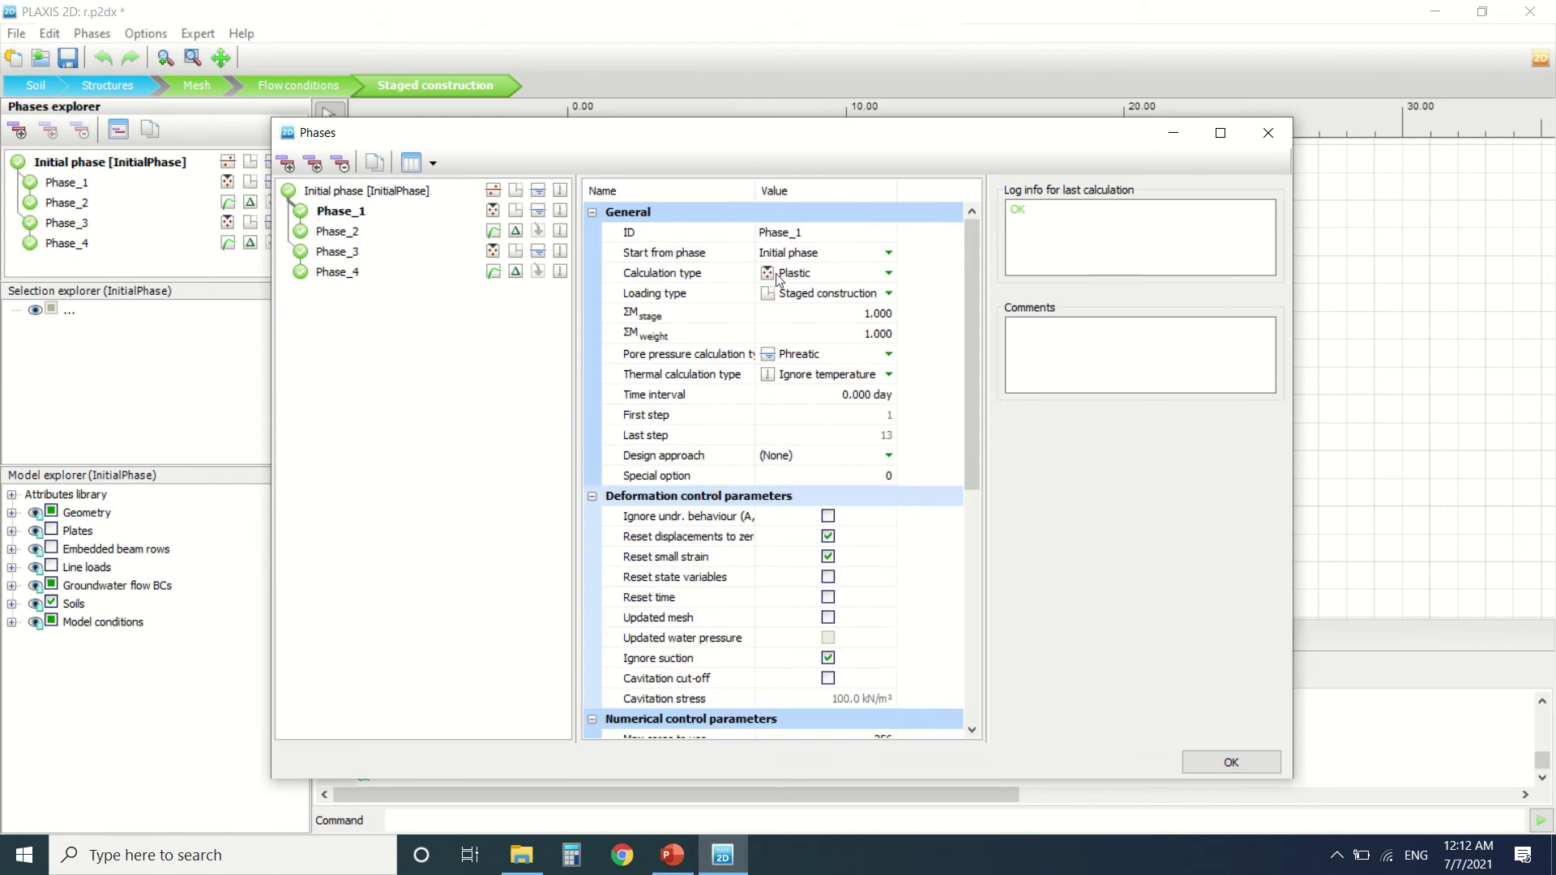
{"action": "left_click", "coordinate": [354, 235]}
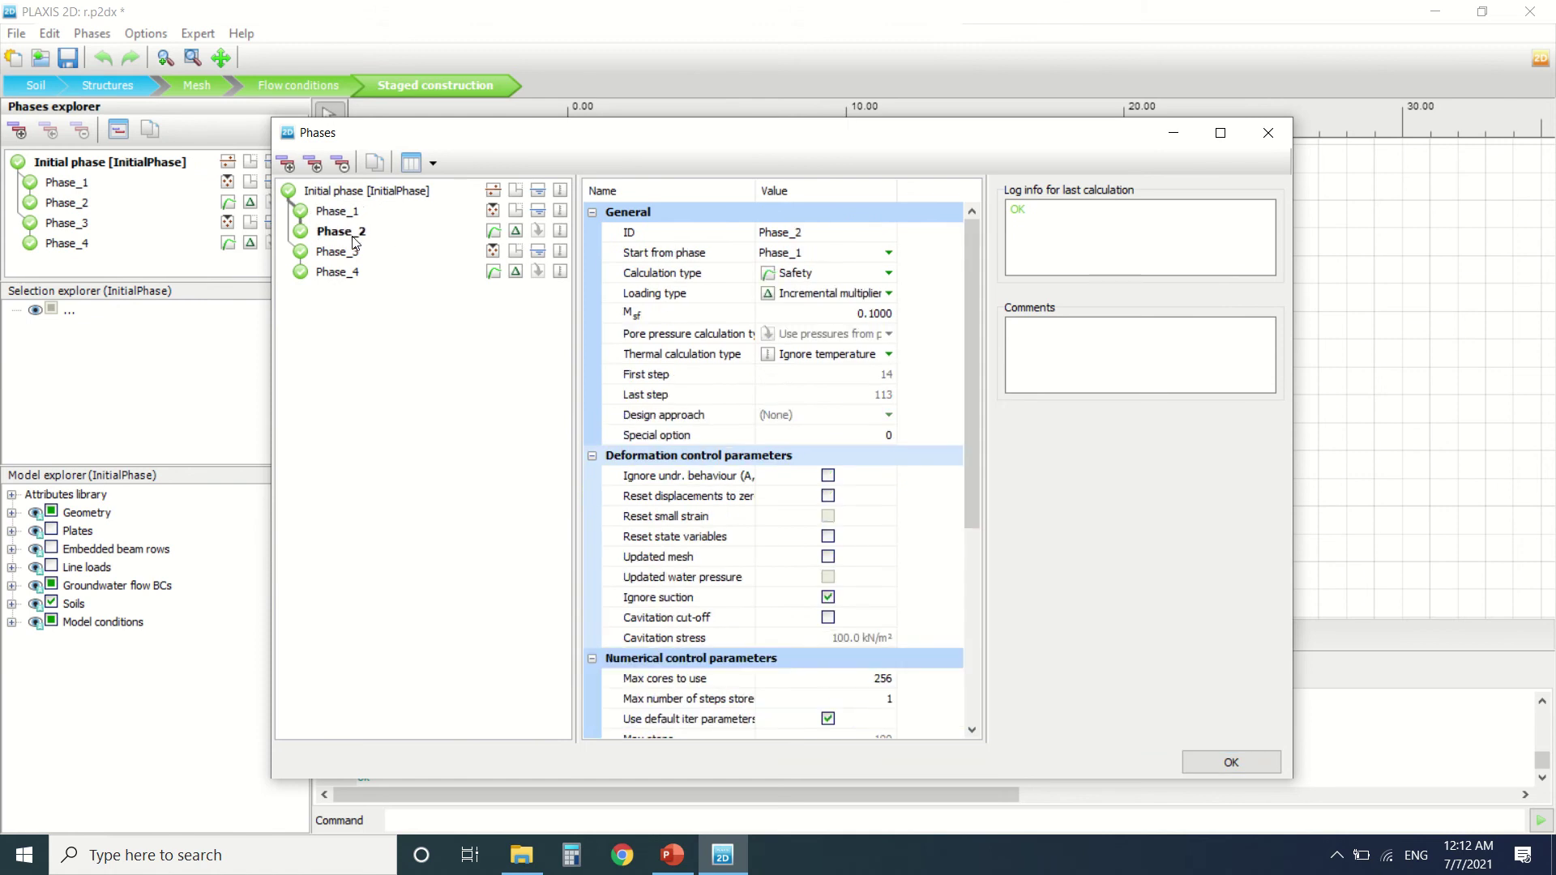
{"action": "left_click", "coordinate": [353, 253]}
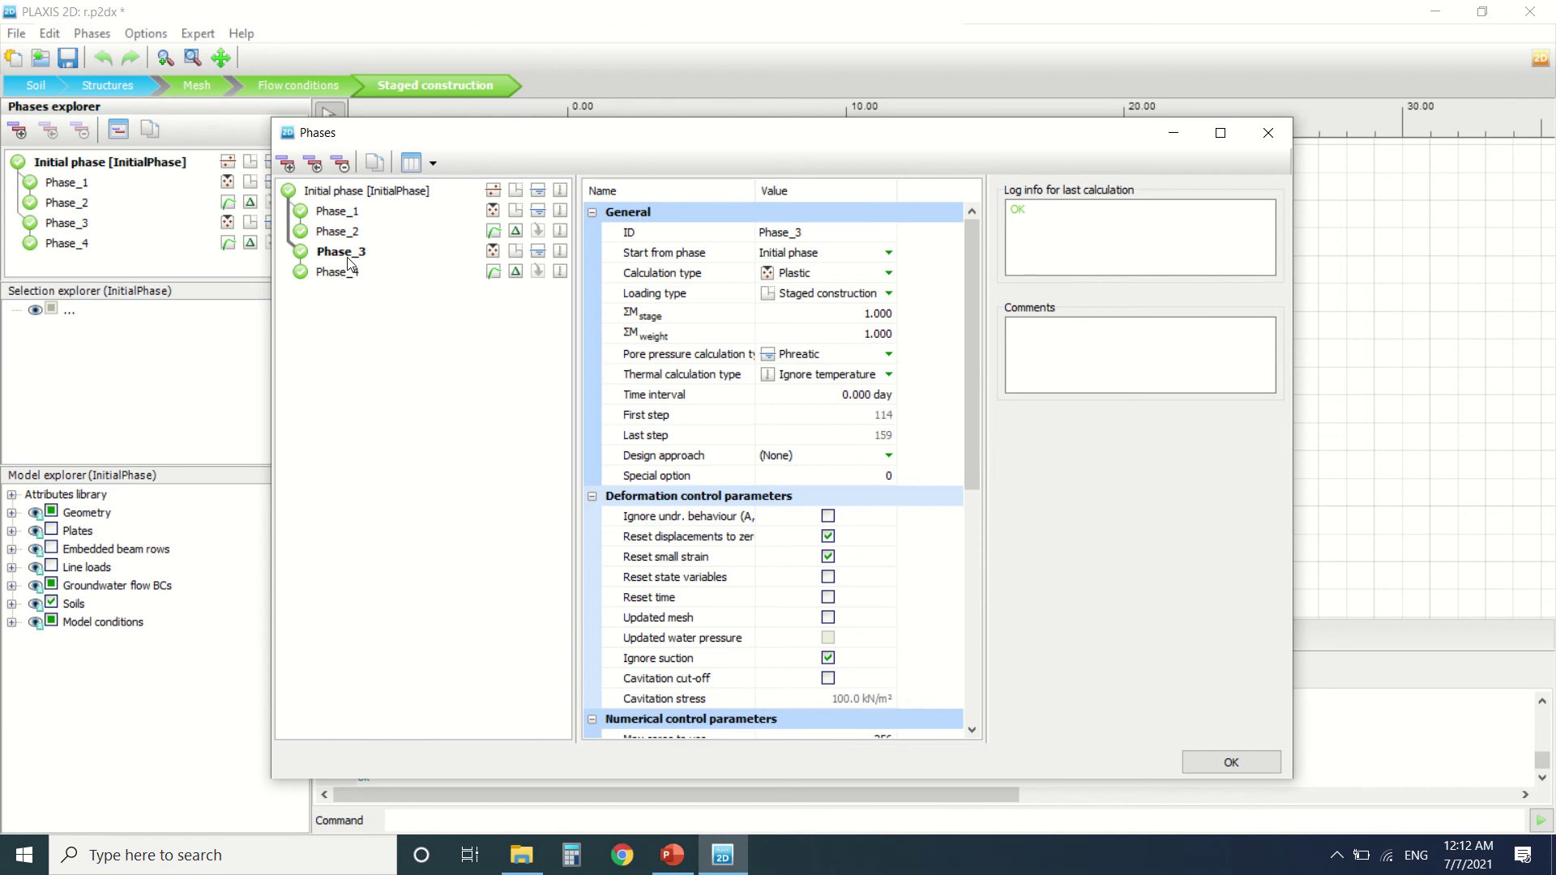
{"action": "left_click", "coordinate": [344, 273]}
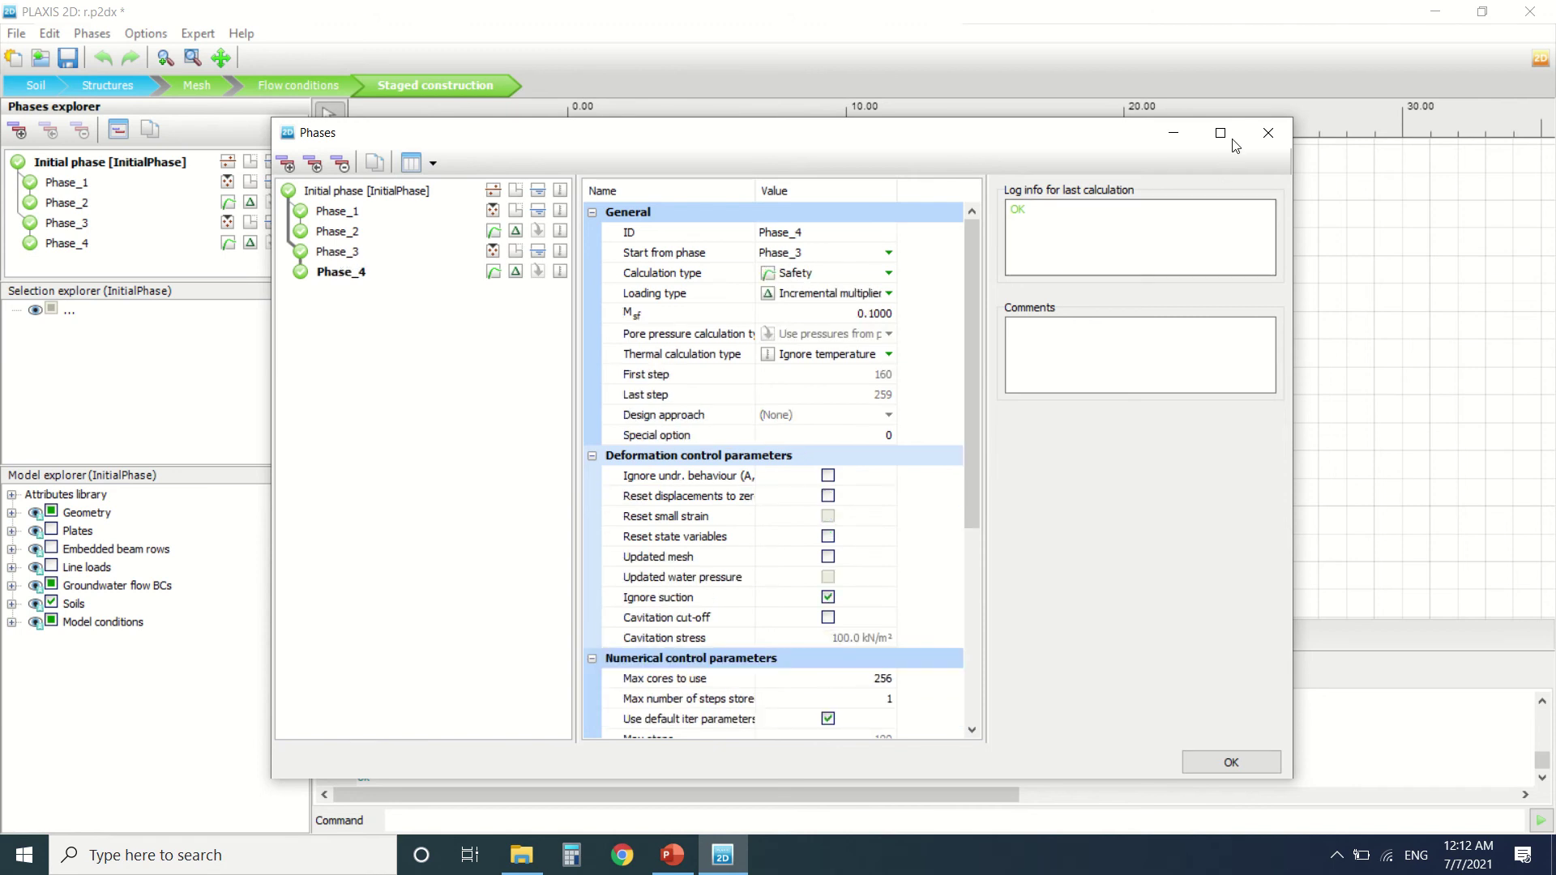
{"action": "left_click", "coordinate": [1264, 133]}
{"action": "left_click", "coordinate": [75, 202]}
{"action": "left_click", "coordinate": [67, 185]}
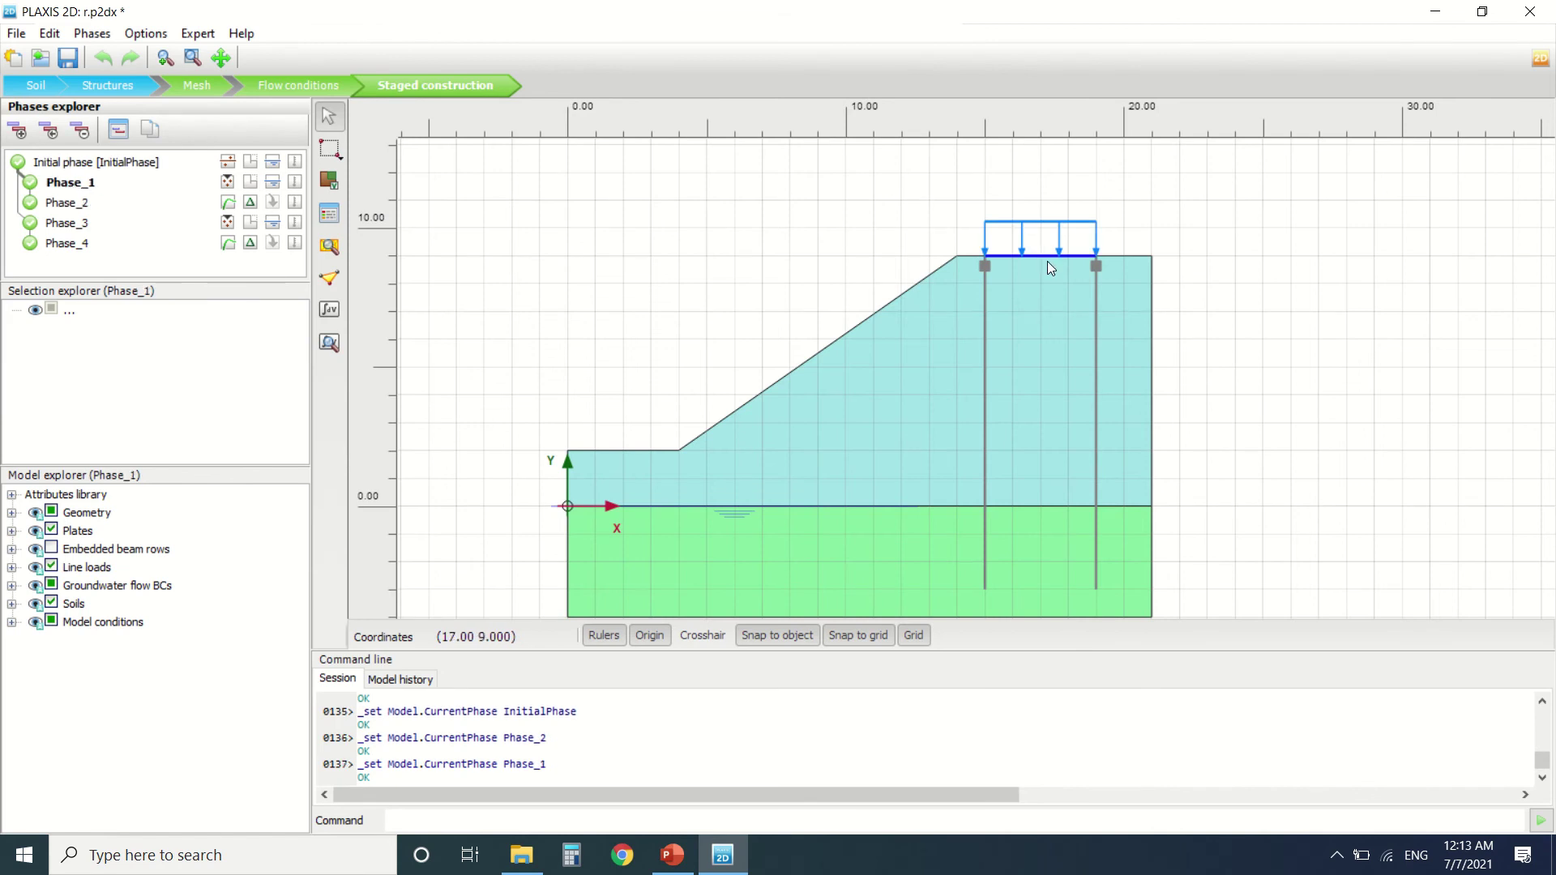
Make Phase_2, Phase_4 and Phase_3 current in turn, finishing on Phase_4.
{"action": "left_click", "coordinate": [75, 204]}
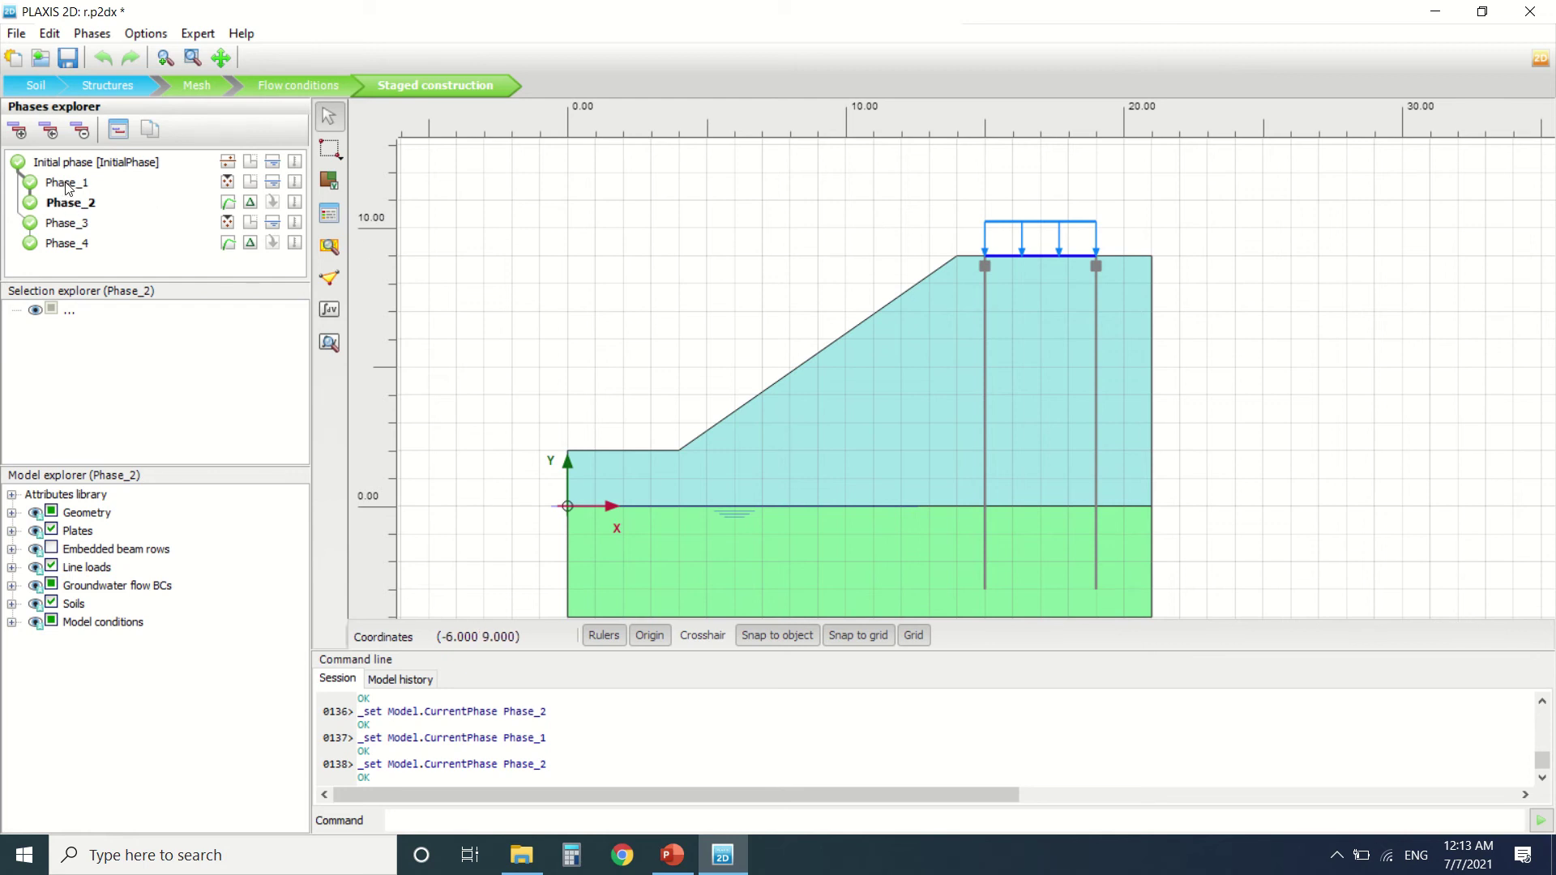
{"action": "left_click", "coordinate": [77, 241]}
{"action": "left_click", "coordinate": [68, 223]}
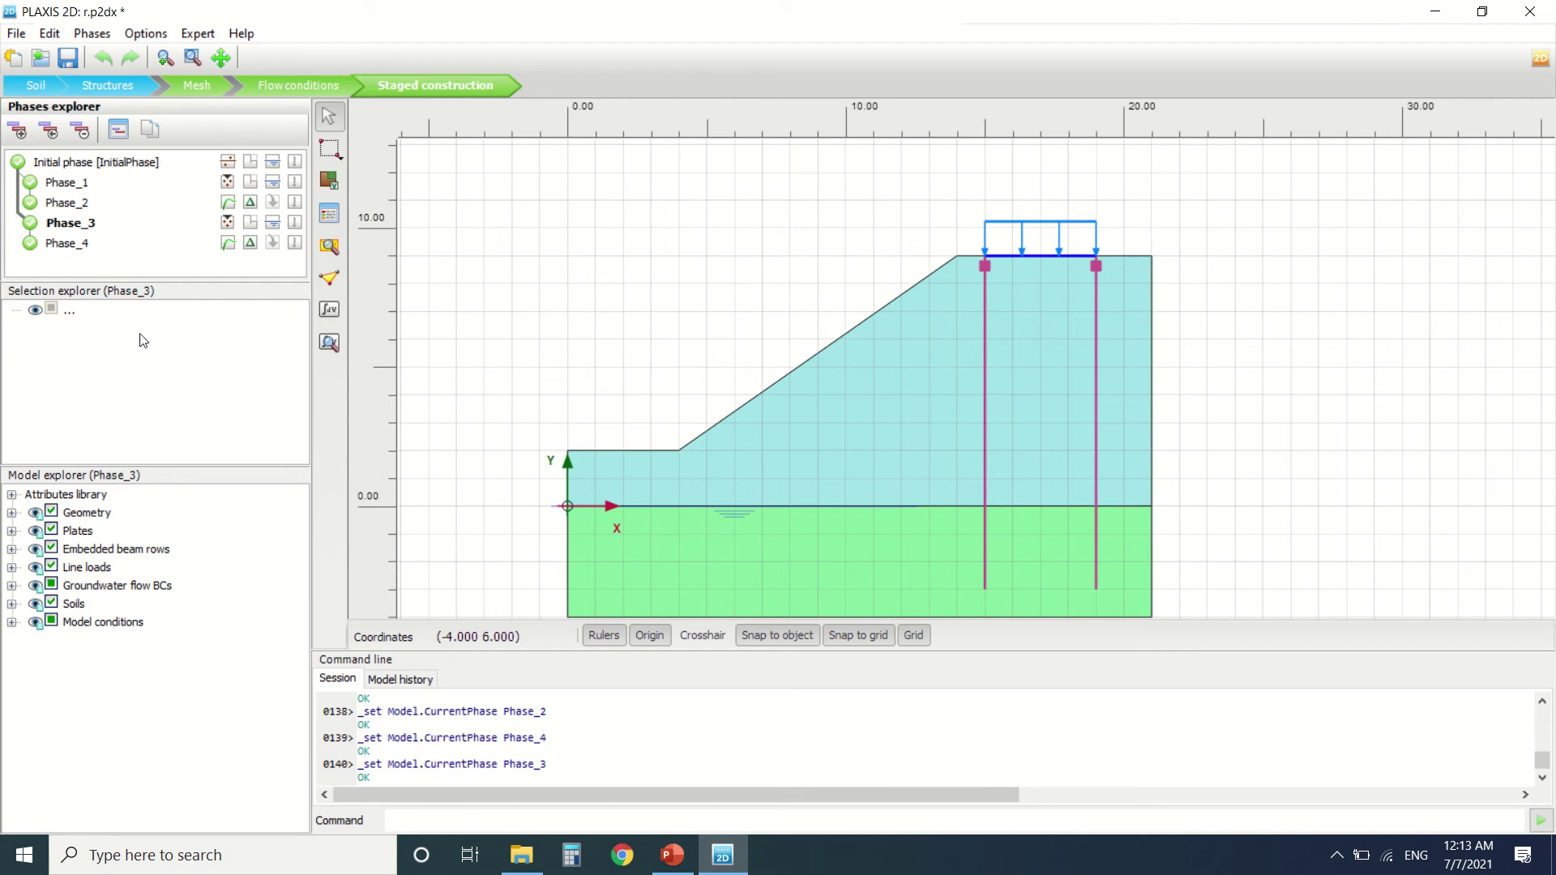
{"action": "left_click", "coordinate": [78, 245]}
Open the results in Output and compare Phase_1 and Phase_3 deformed meshes, ending on Phase_1.
{"action": "left_click", "coordinate": [328, 342]}
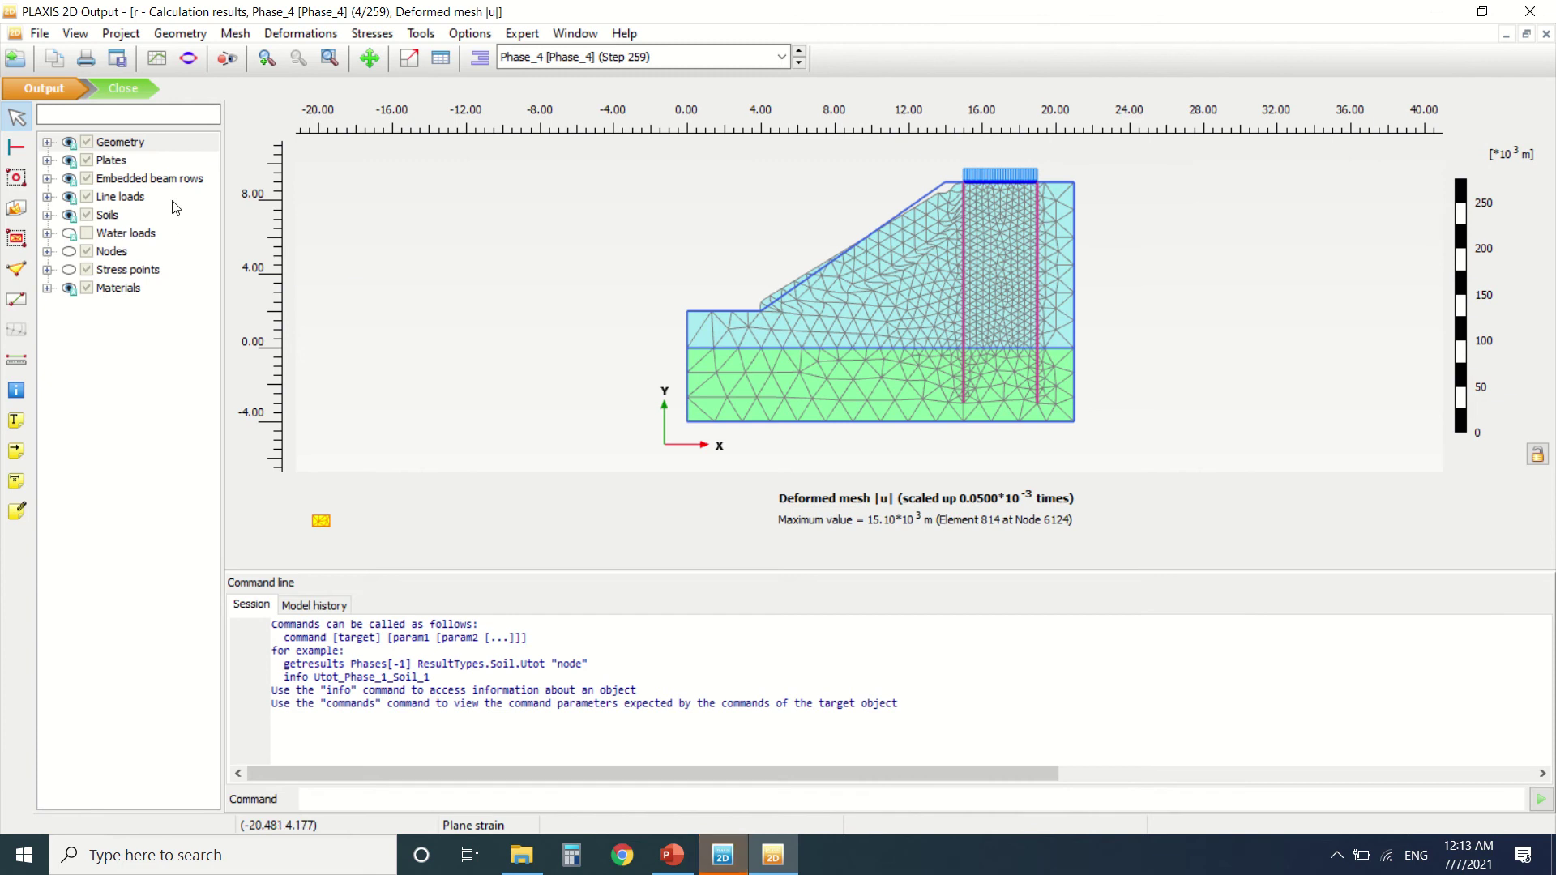
{"action": "left_click", "coordinate": [535, 57]}
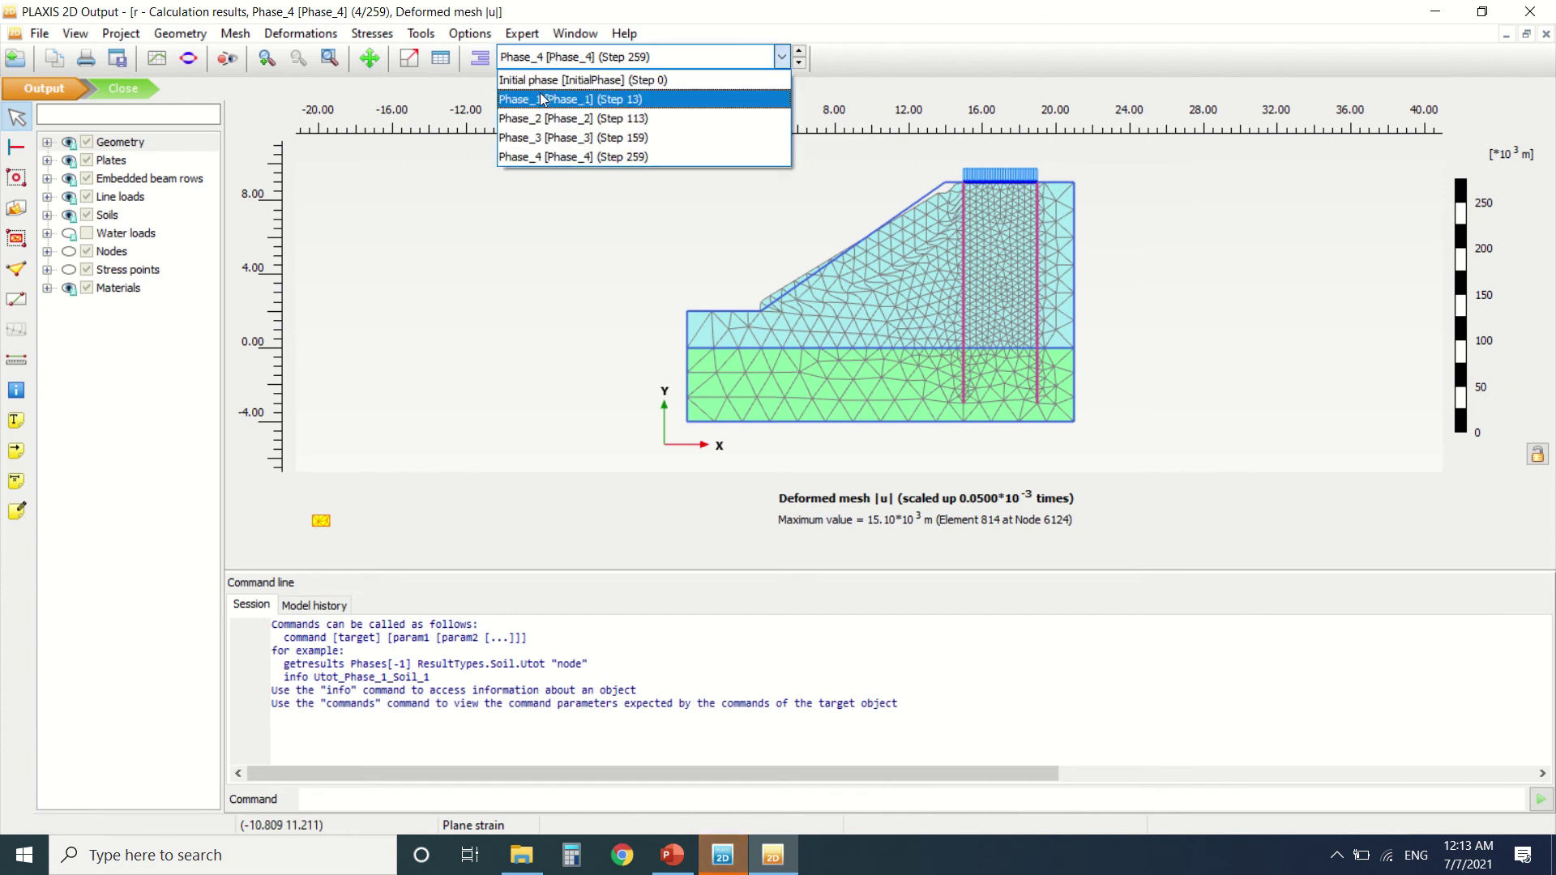
{"action": "left_click", "coordinate": [541, 94]}
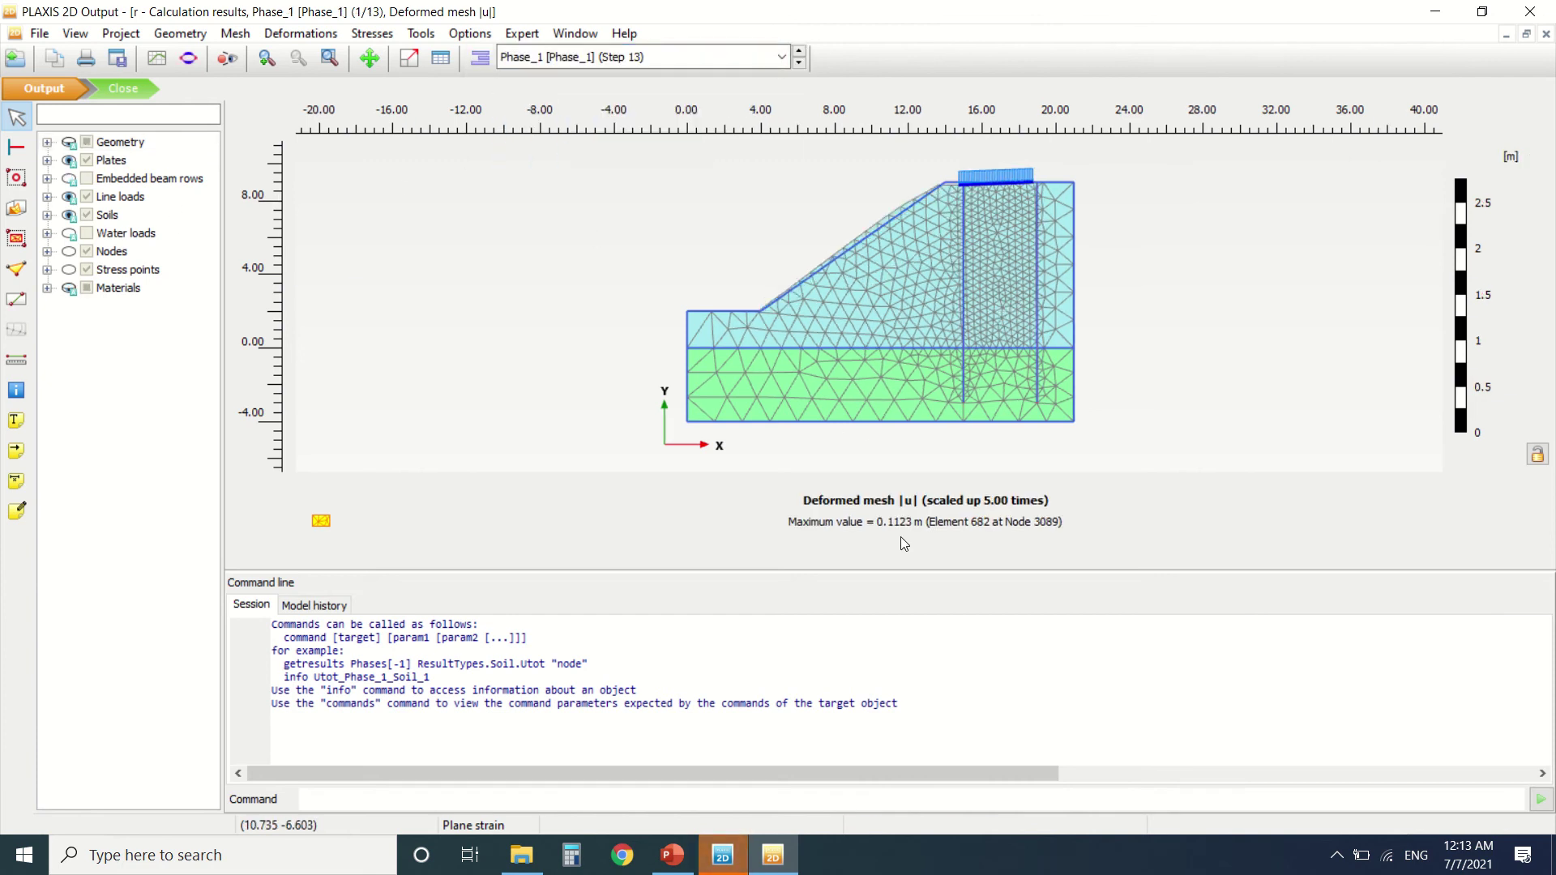
{"action": "left_click", "coordinate": [616, 63]}
{"action": "left_click", "coordinate": [630, 138]}
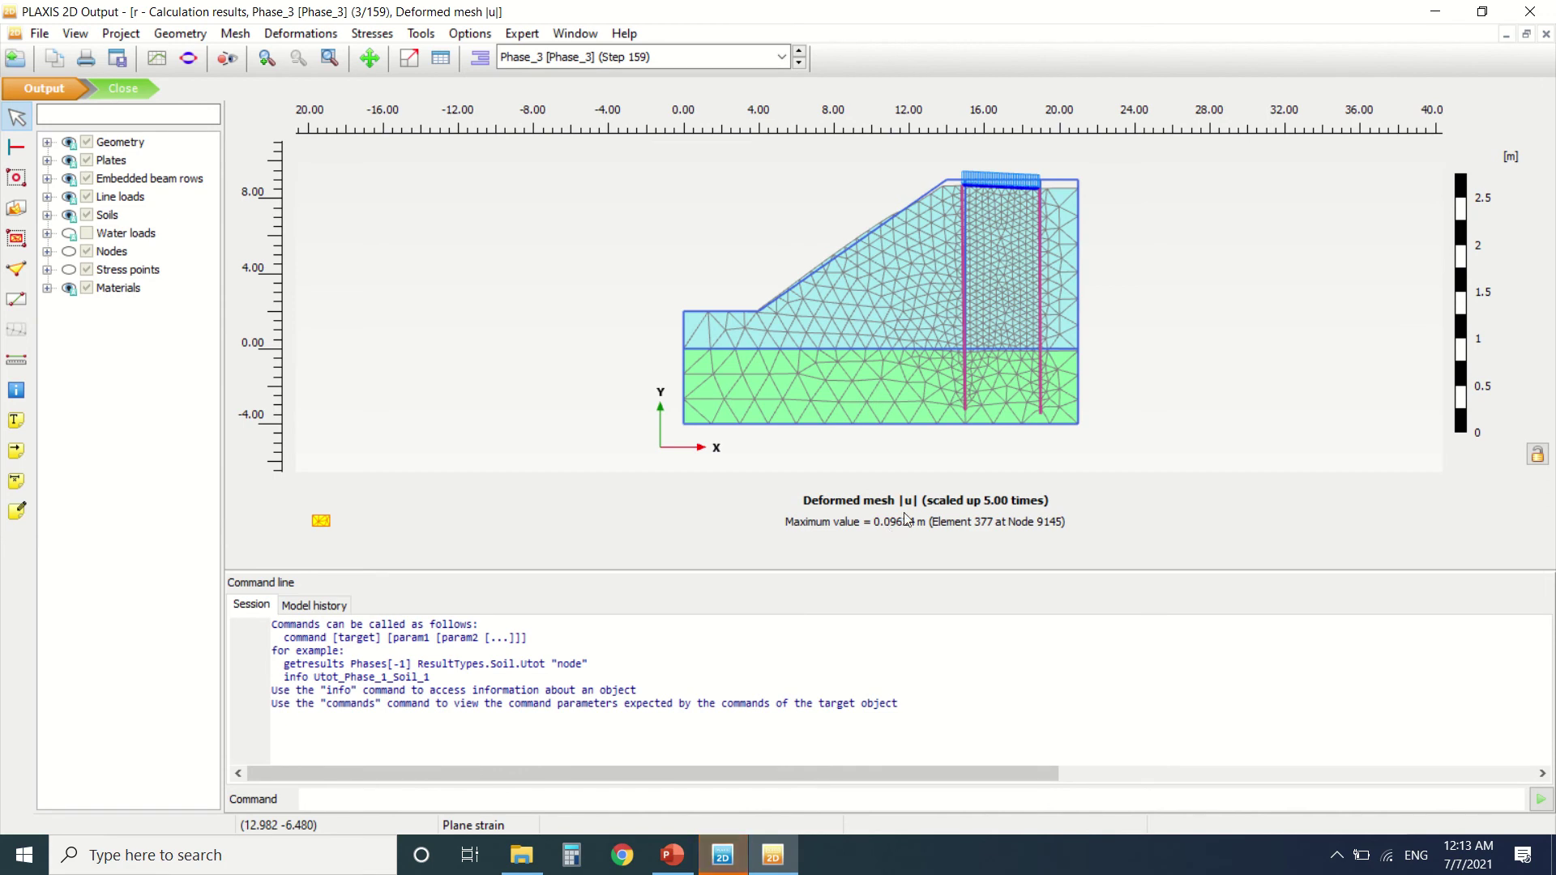
{"action": "left_click", "coordinate": [587, 57]}
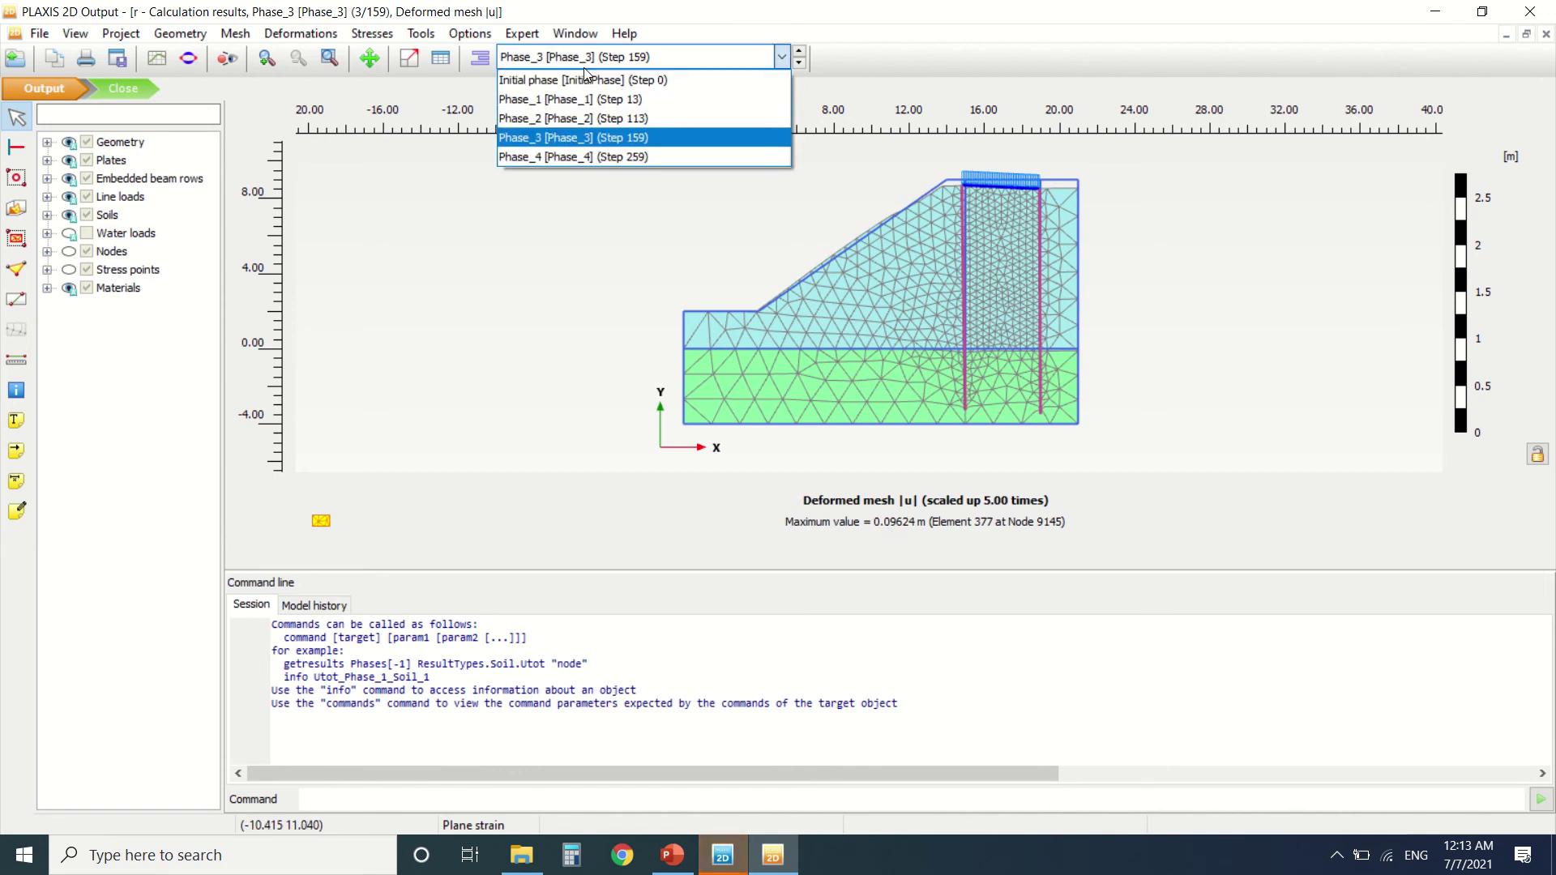
{"action": "left_click", "coordinate": [594, 101]}
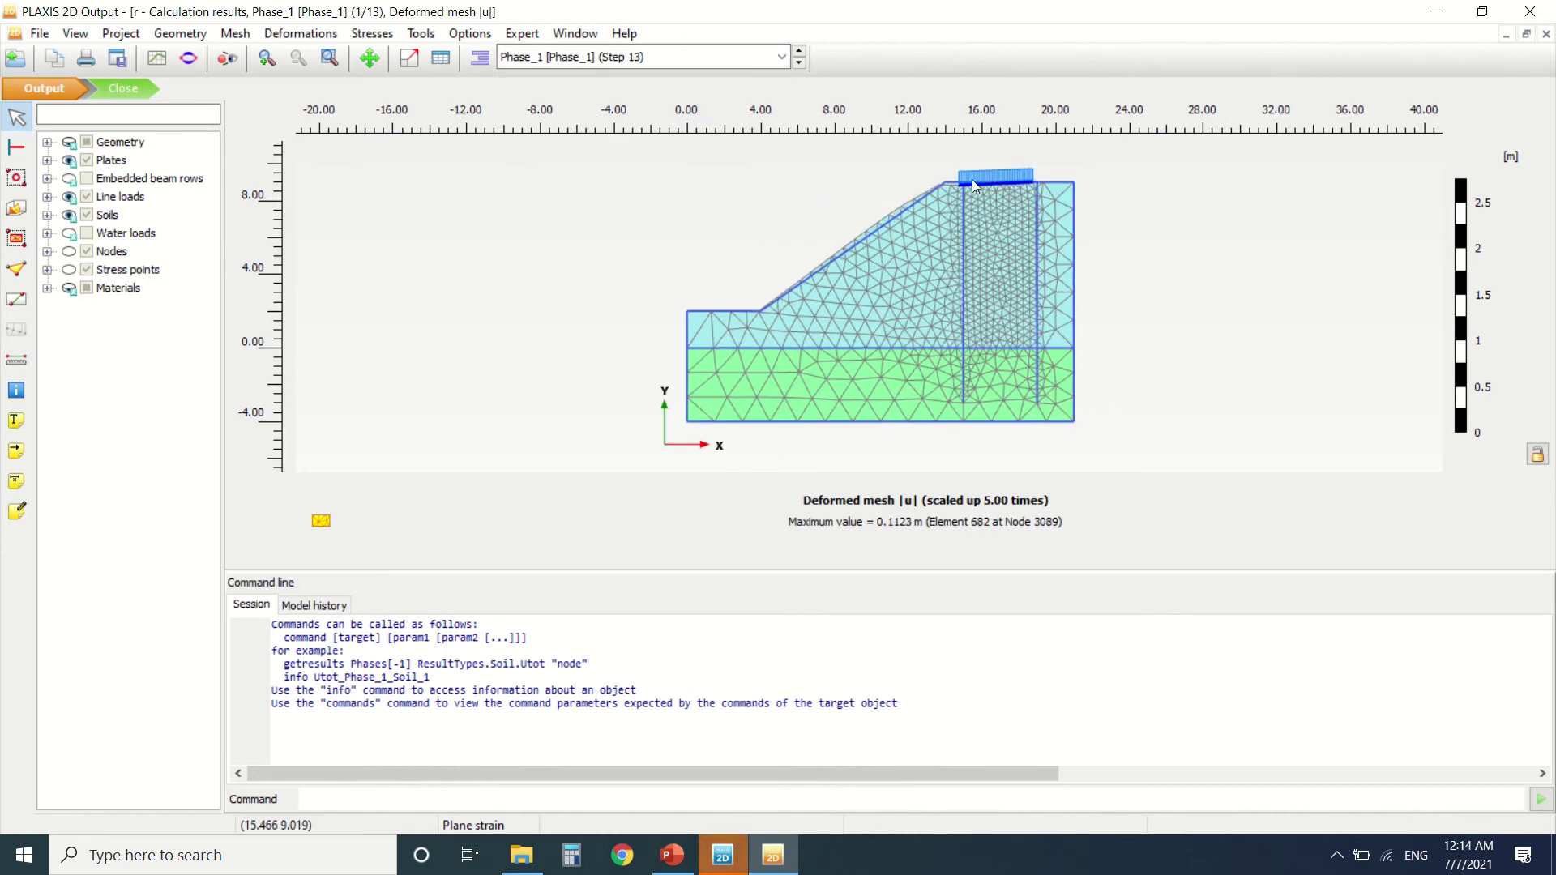
Enlarge the plot area, select Phase_3, and plot its total displacement |u| contours.
{"action": "scroll", "coordinate": [1014, 177], "scroll_direction": "up", "scroll_amount": 1}
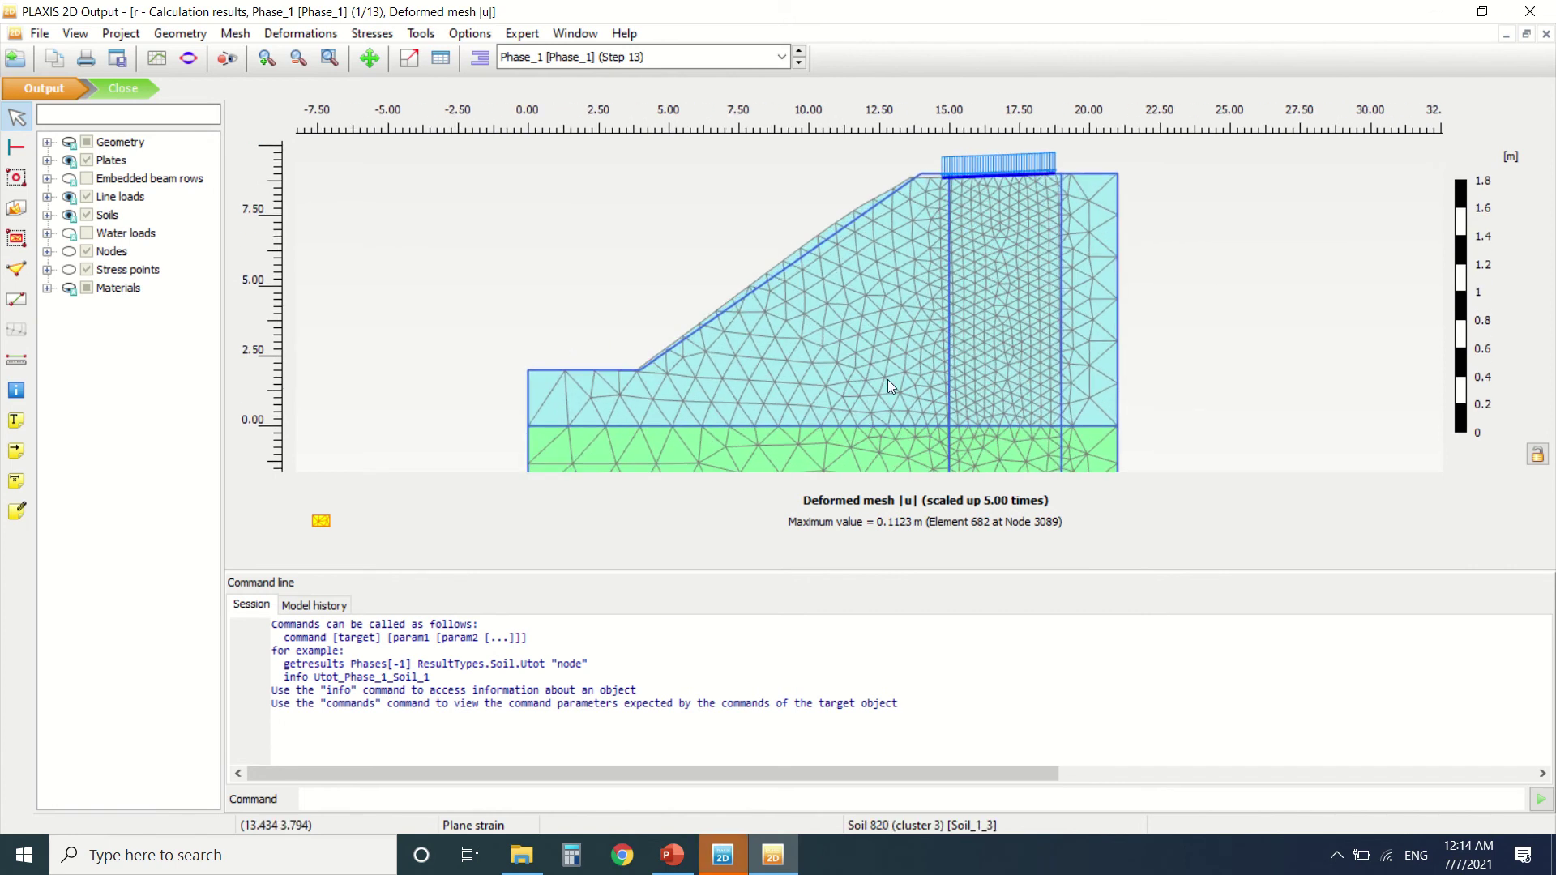
{"action": "left_click_drag", "start_coordinate": [880, 570], "coordinate": [875, 810]}
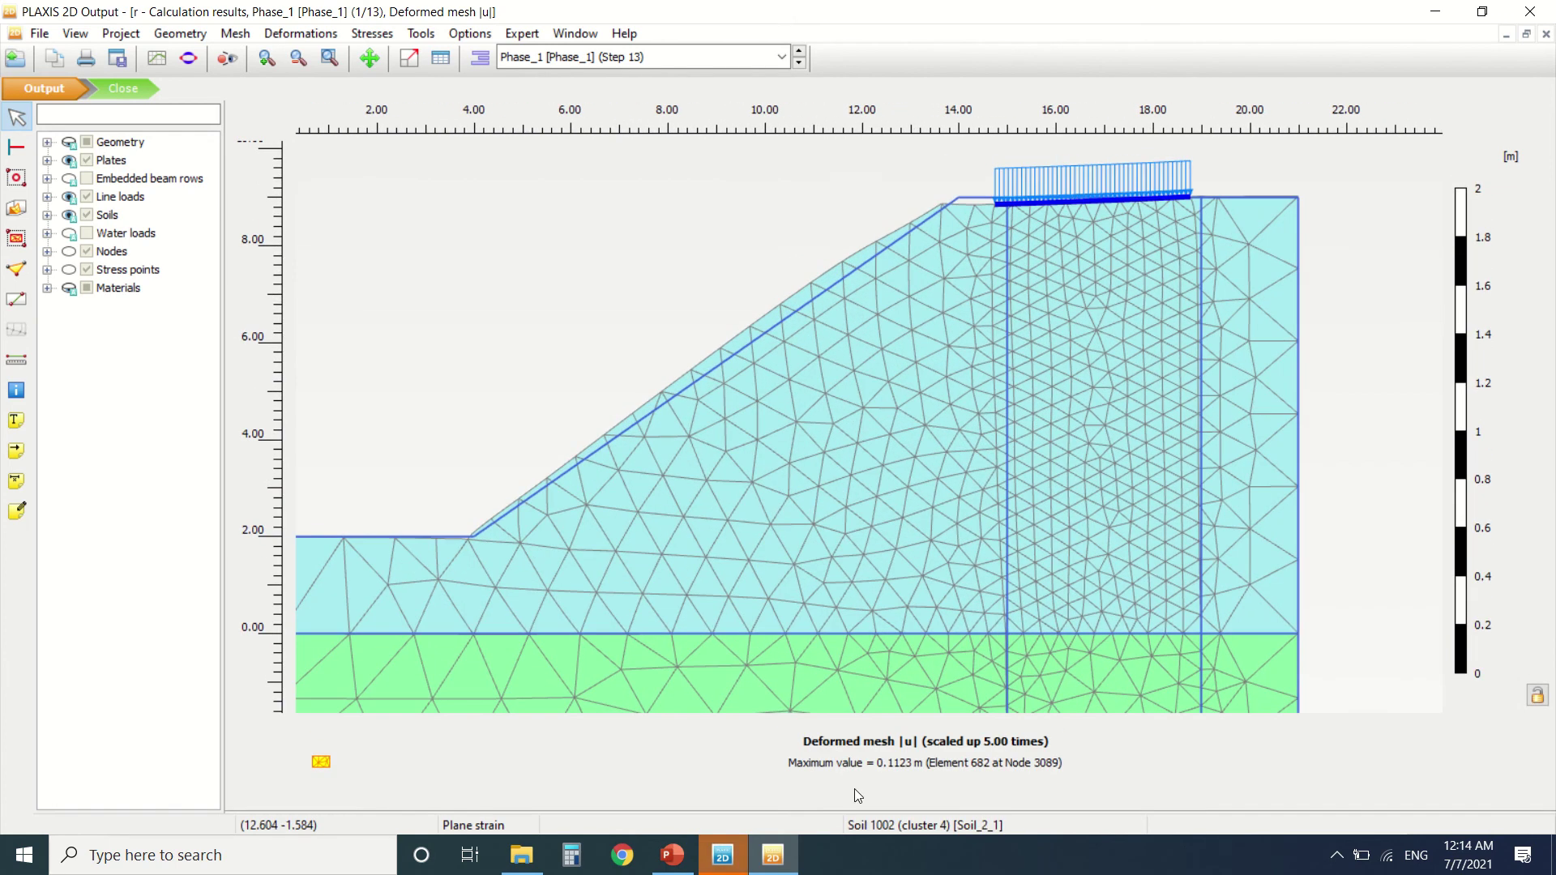
{"action": "left_click", "coordinate": [580, 57]}
{"action": "left_click", "coordinate": [588, 138]}
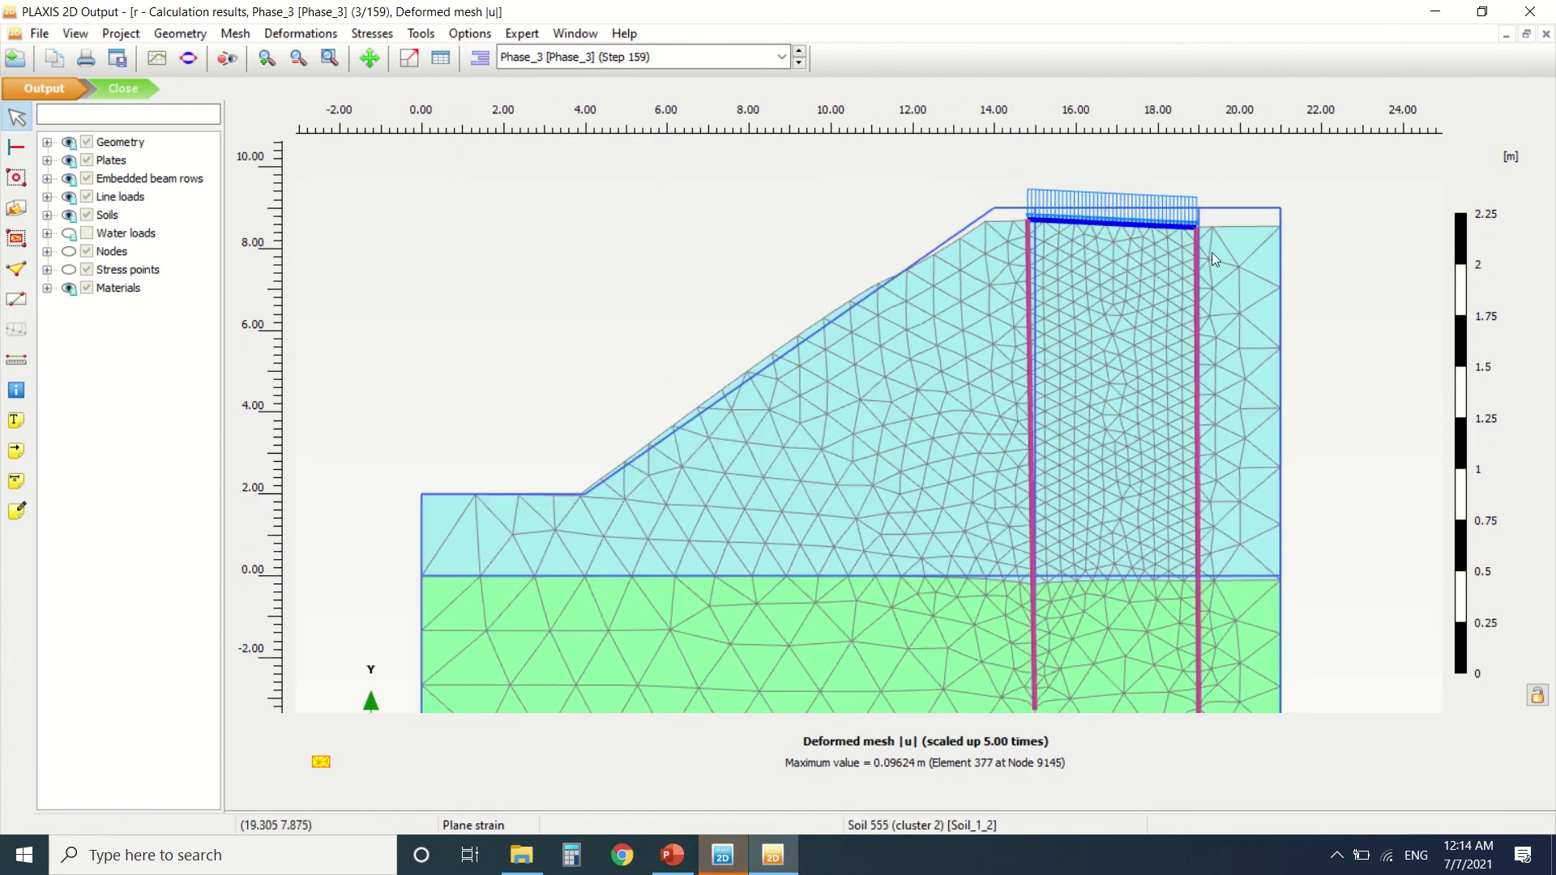
{"action": "scroll", "coordinate": [1212, 252], "scroll_direction": "down", "scroll_amount": 1}
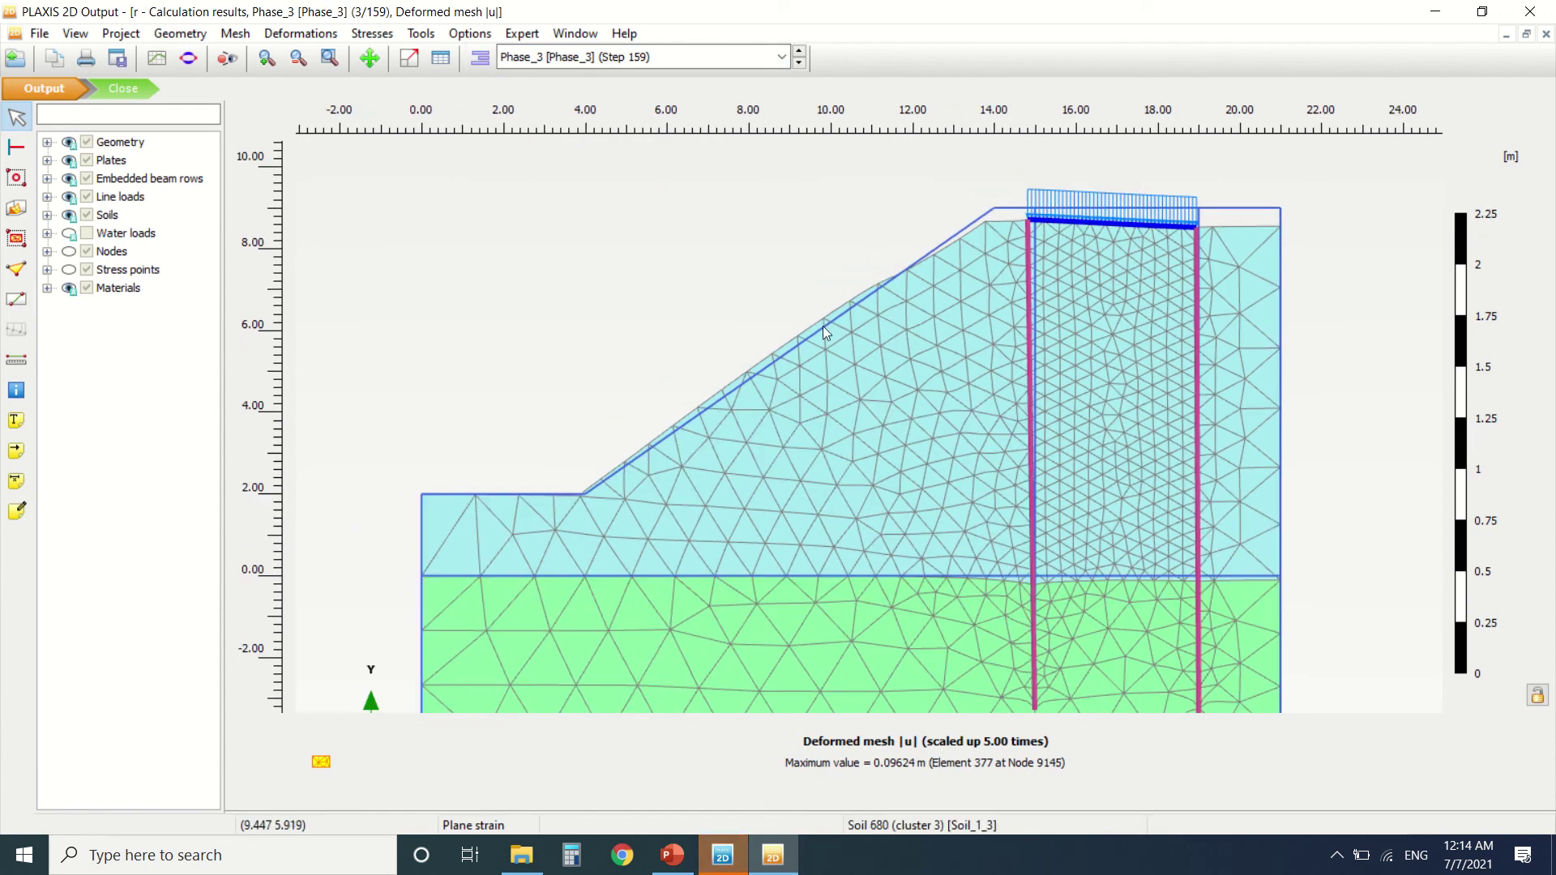
{"action": "left_click", "coordinate": [299, 33]}
{"action": "mouse_move", "coordinate": [332, 91]}
{"action": "left_click", "coordinate": [540, 90]}
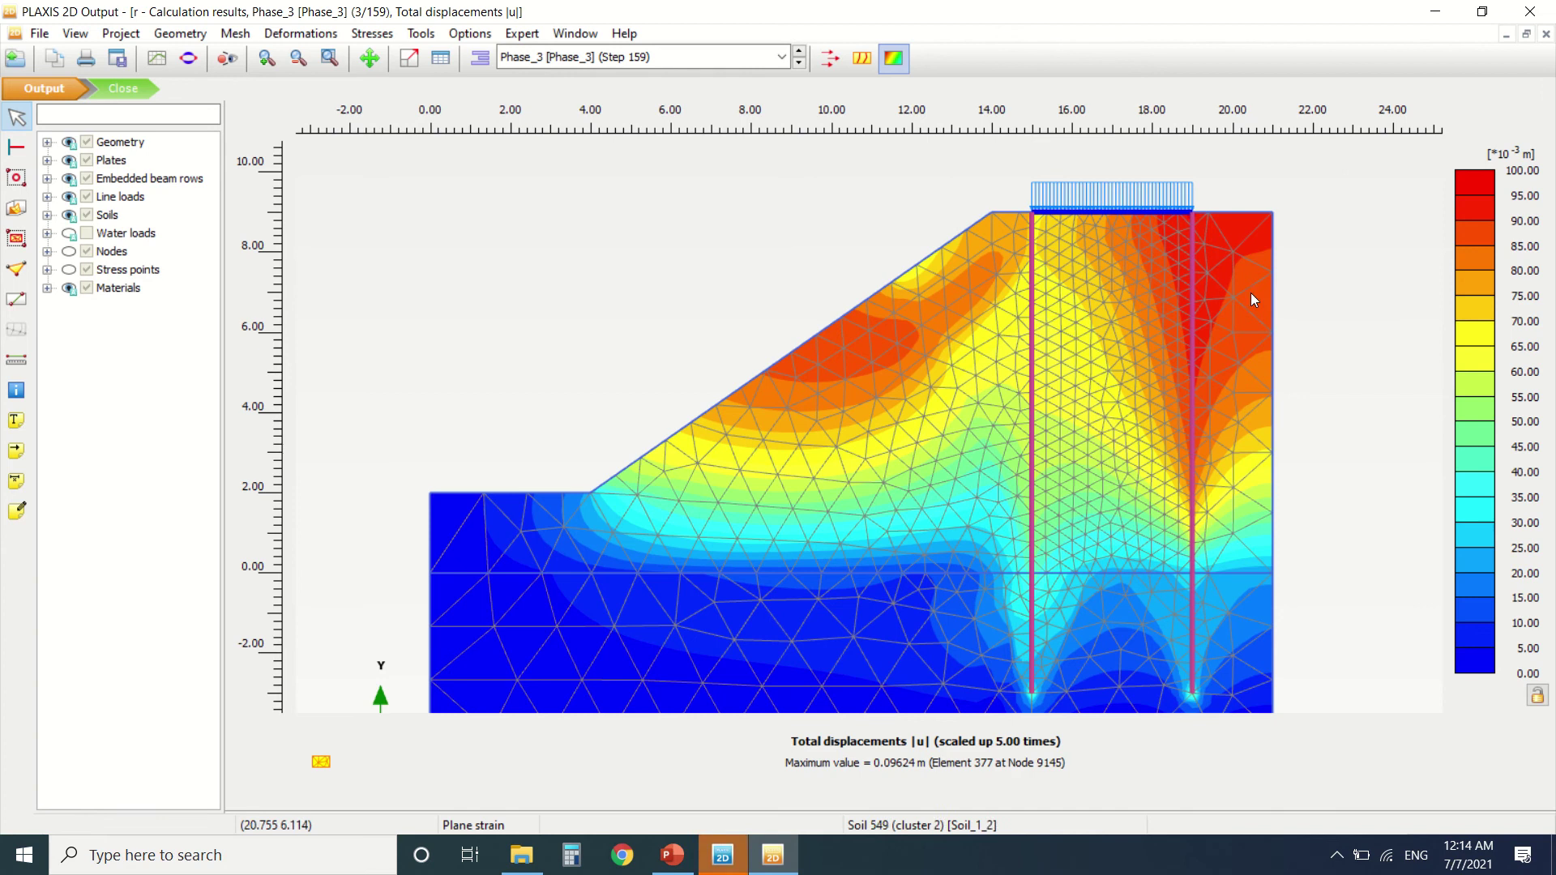
Show total displacement contours for Phase_1, then Phase_2, then Phase_4.
{"action": "left_click", "coordinate": [620, 68]}
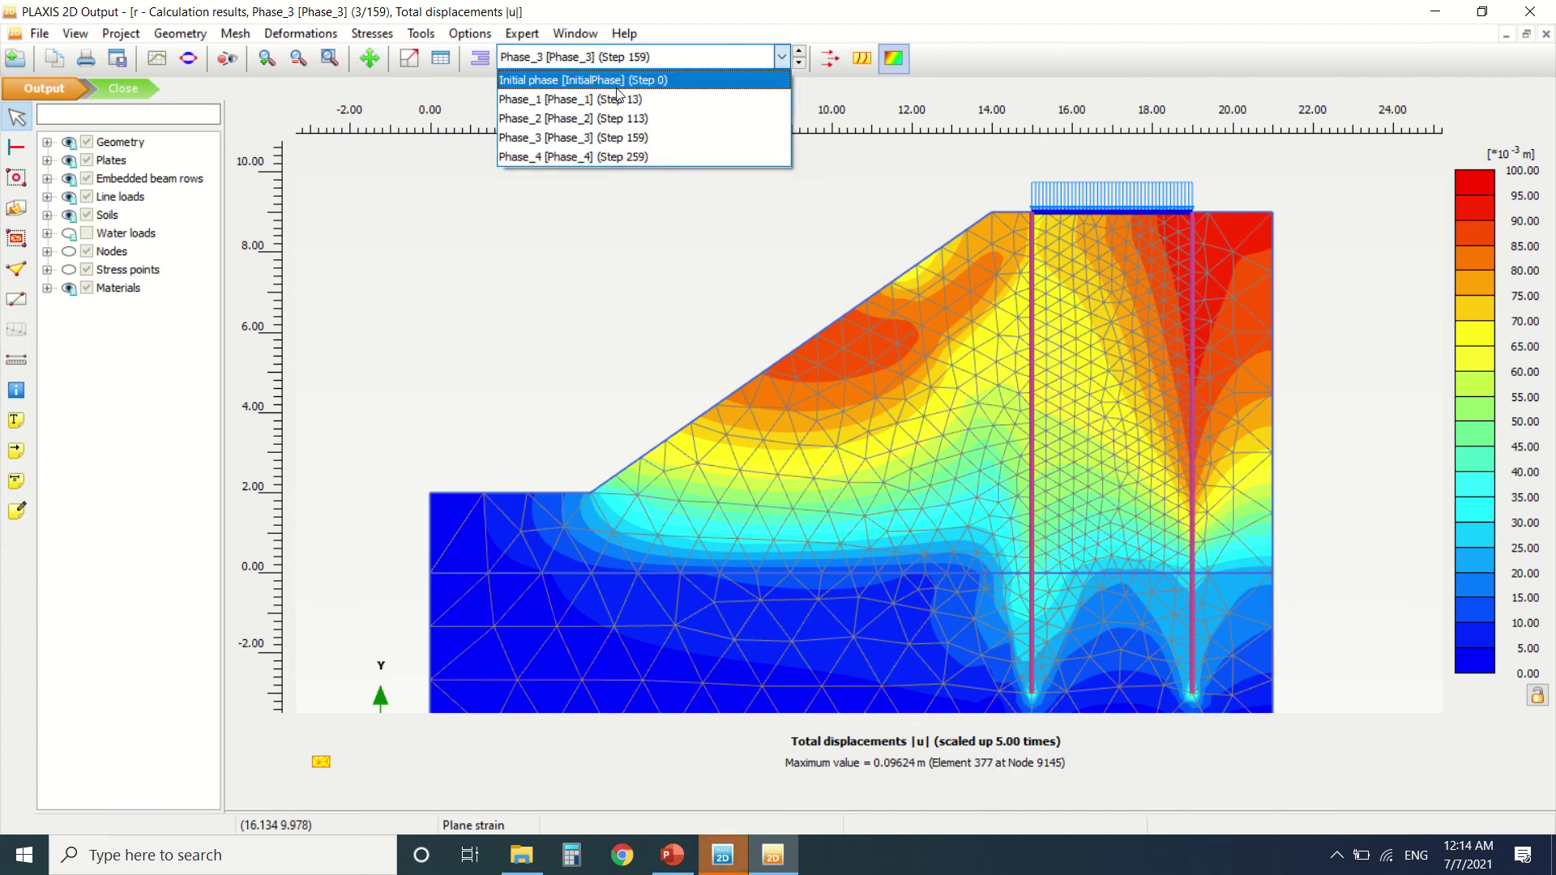
{"action": "left_click", "coordinate": [637, 98]}
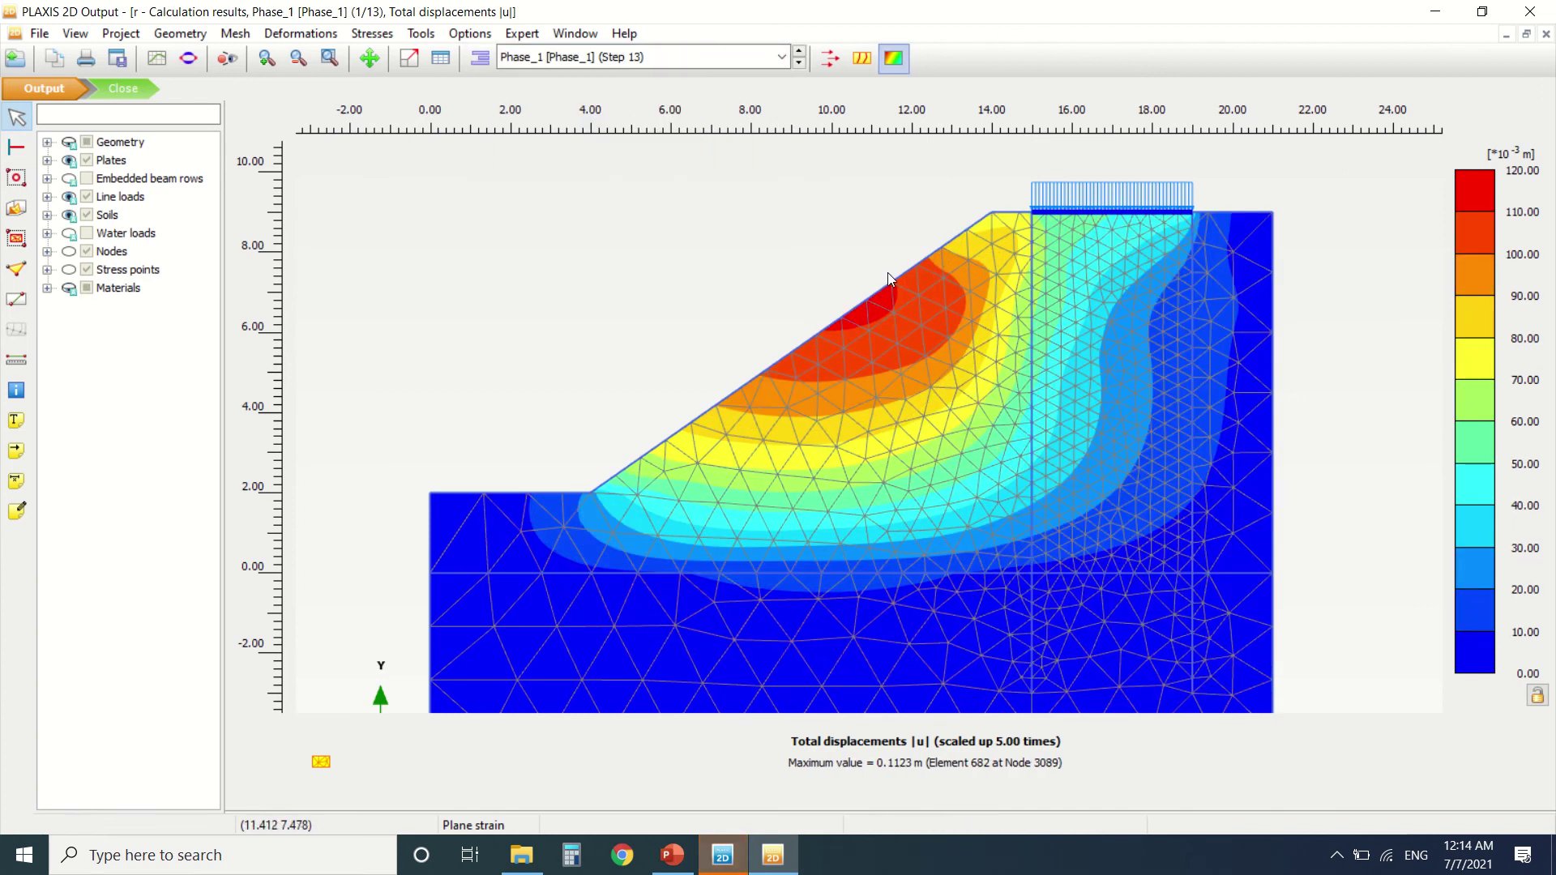
{"action": "left_click", "coordinate": [642, 58]}
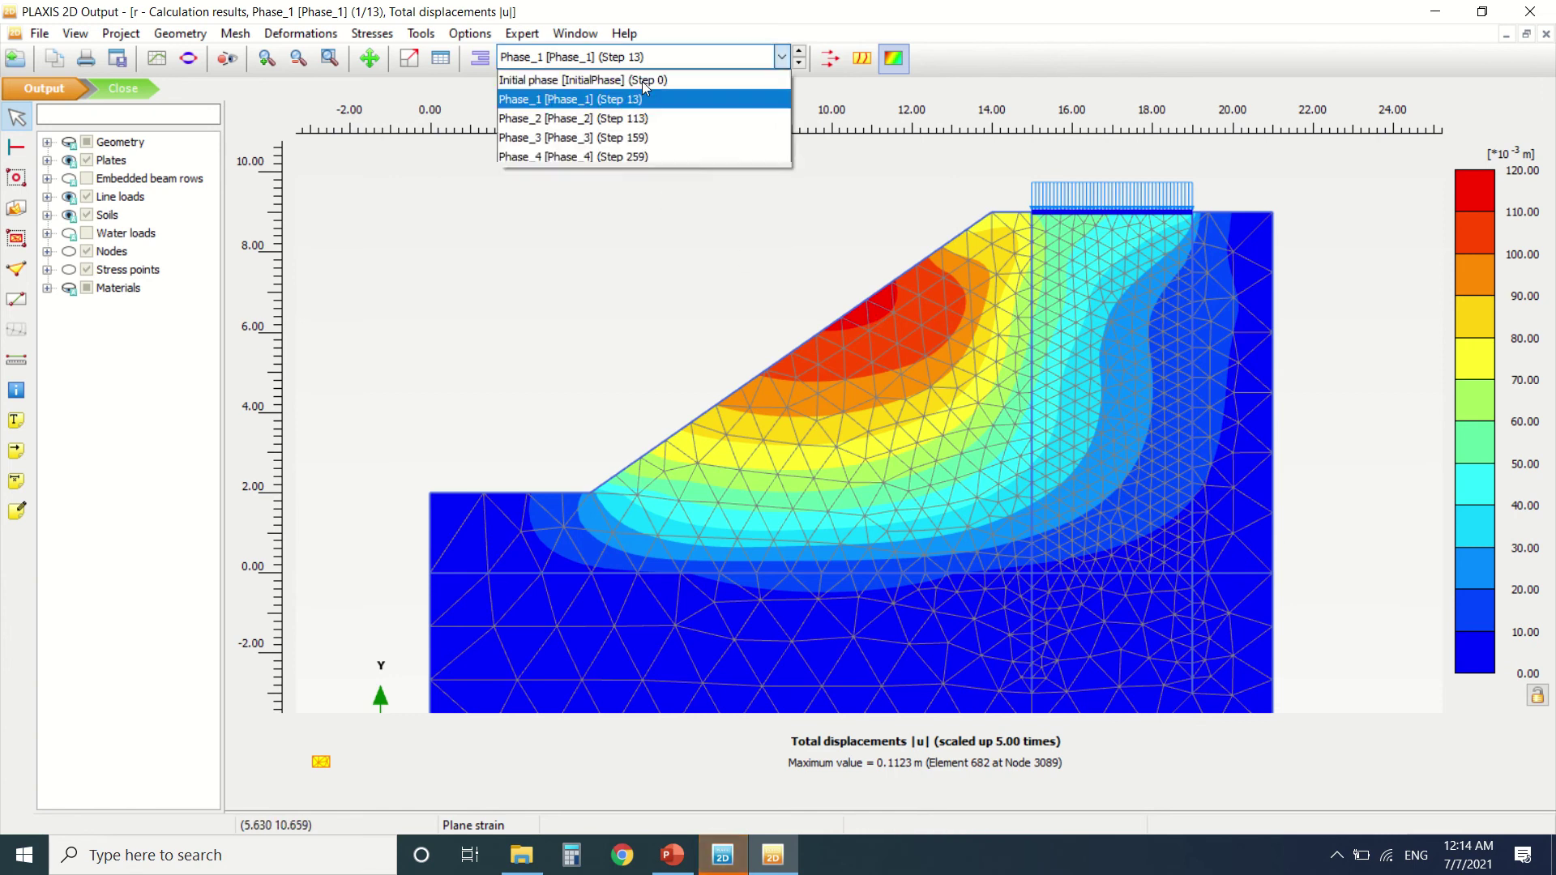
{"action": "left_click", "coordinate": [644, 111]}
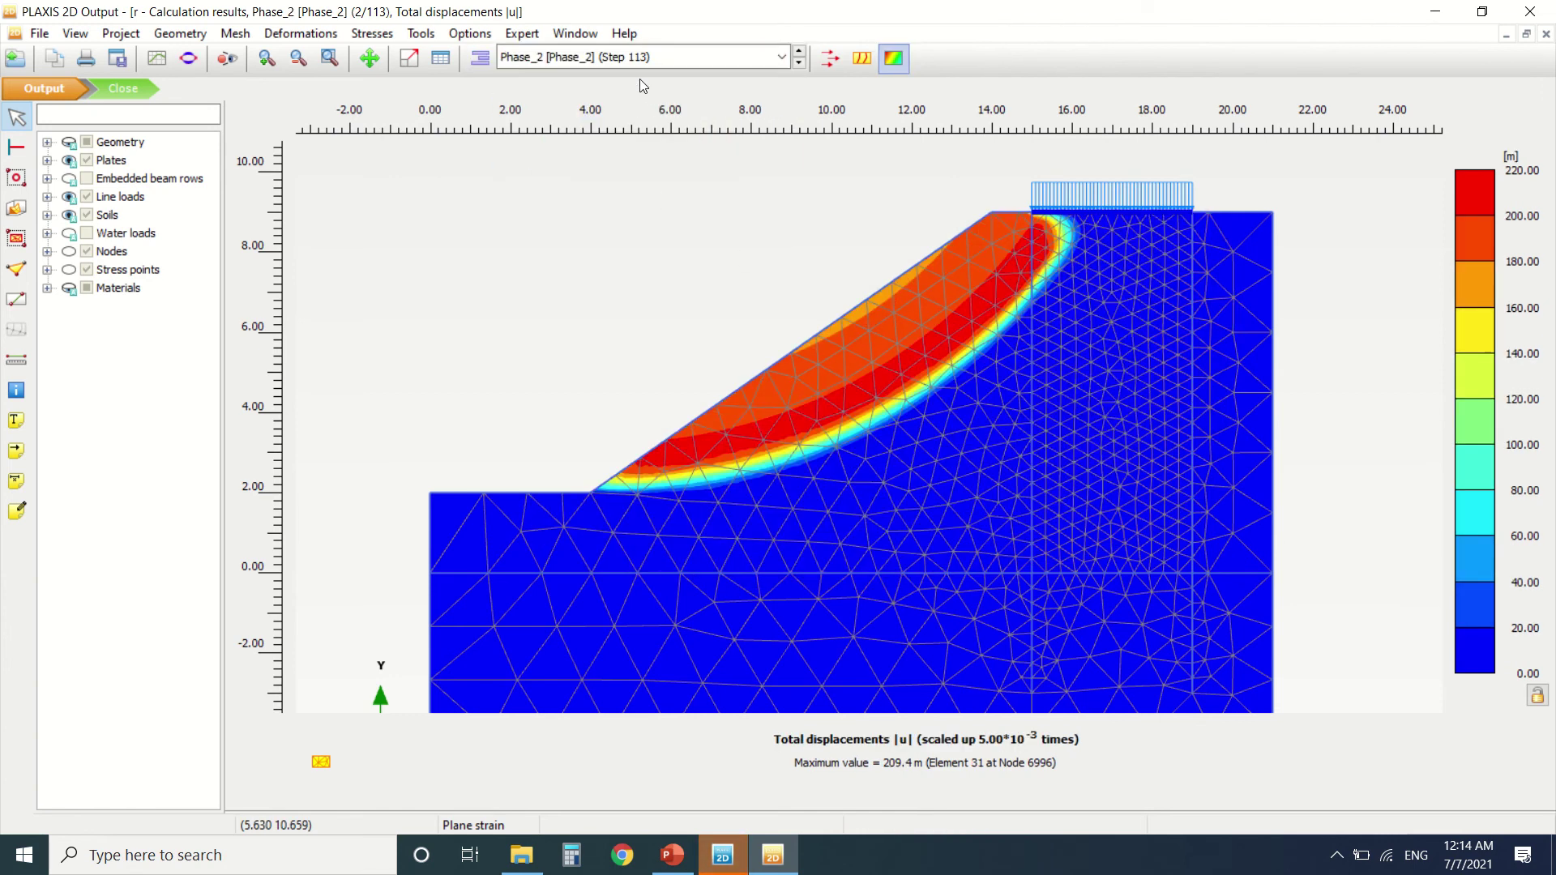
{"action": "left_click", "coordinate": [634, 63]}
{"action": "left_click", "coordinate": [628, 156]}
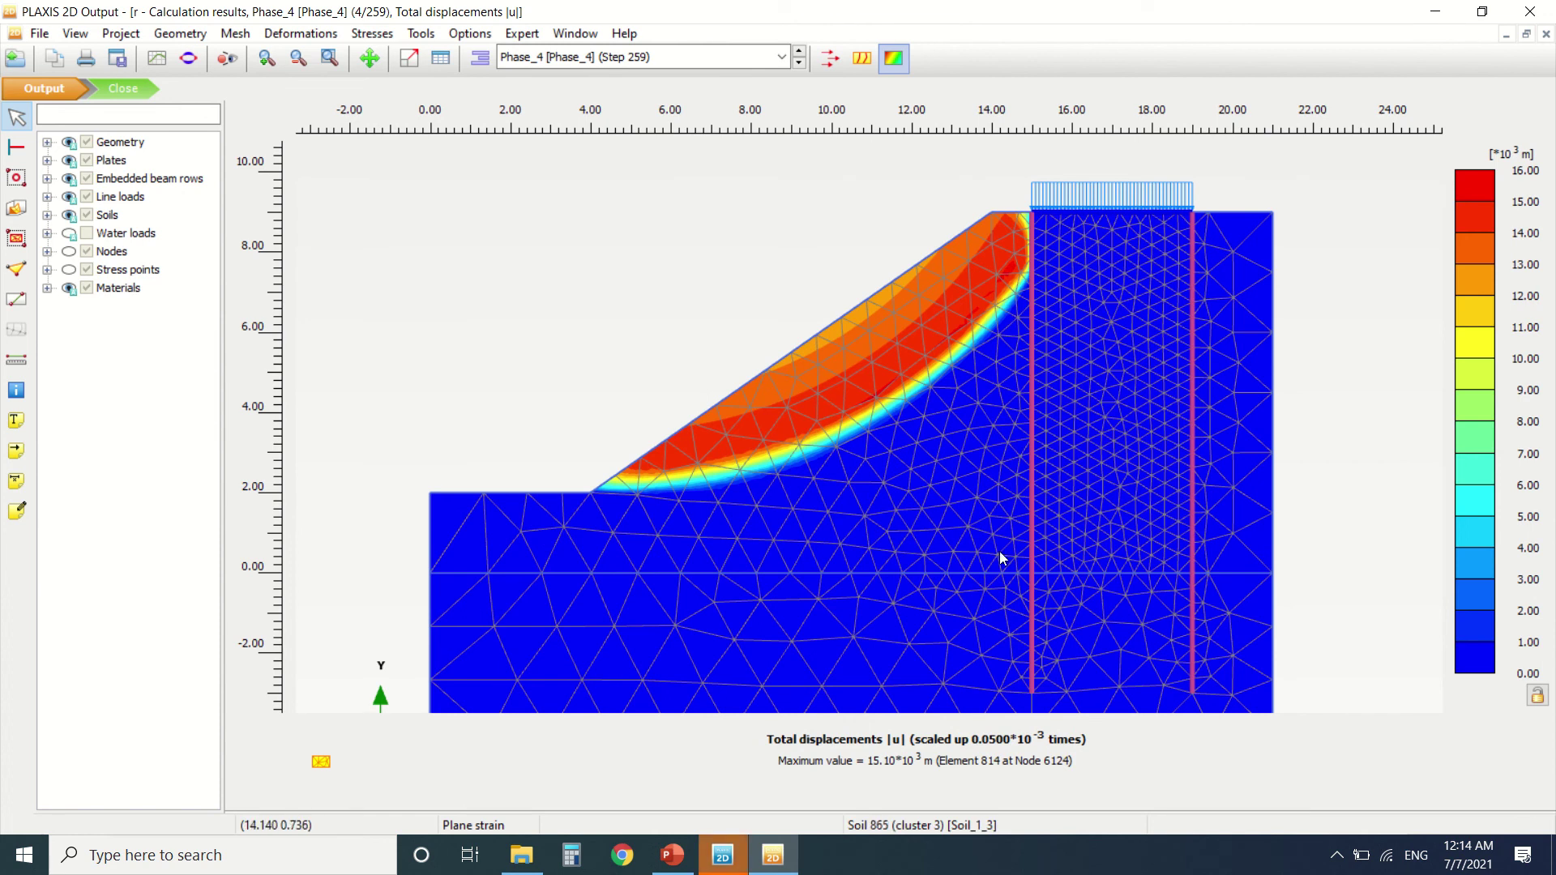
Compare Phase_2 and Phase_4 again, zoomed out, finishing on Phase_2's total displacements.
{"action": "left_click", "coordinate": [567, 57]}
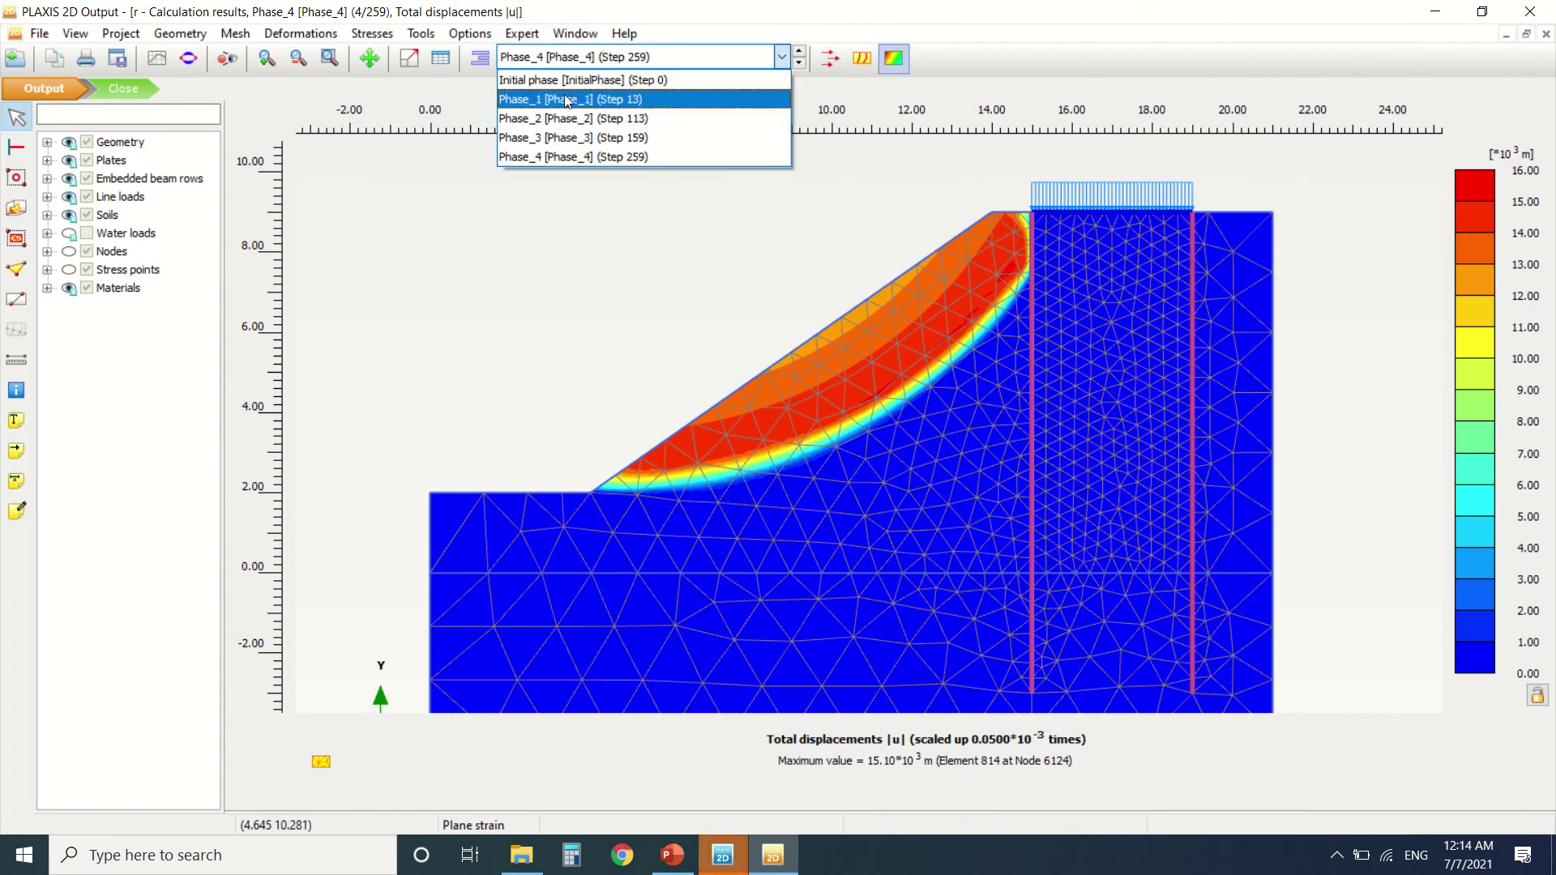
{"action": "left_click", "coordinate": [583, 111]}
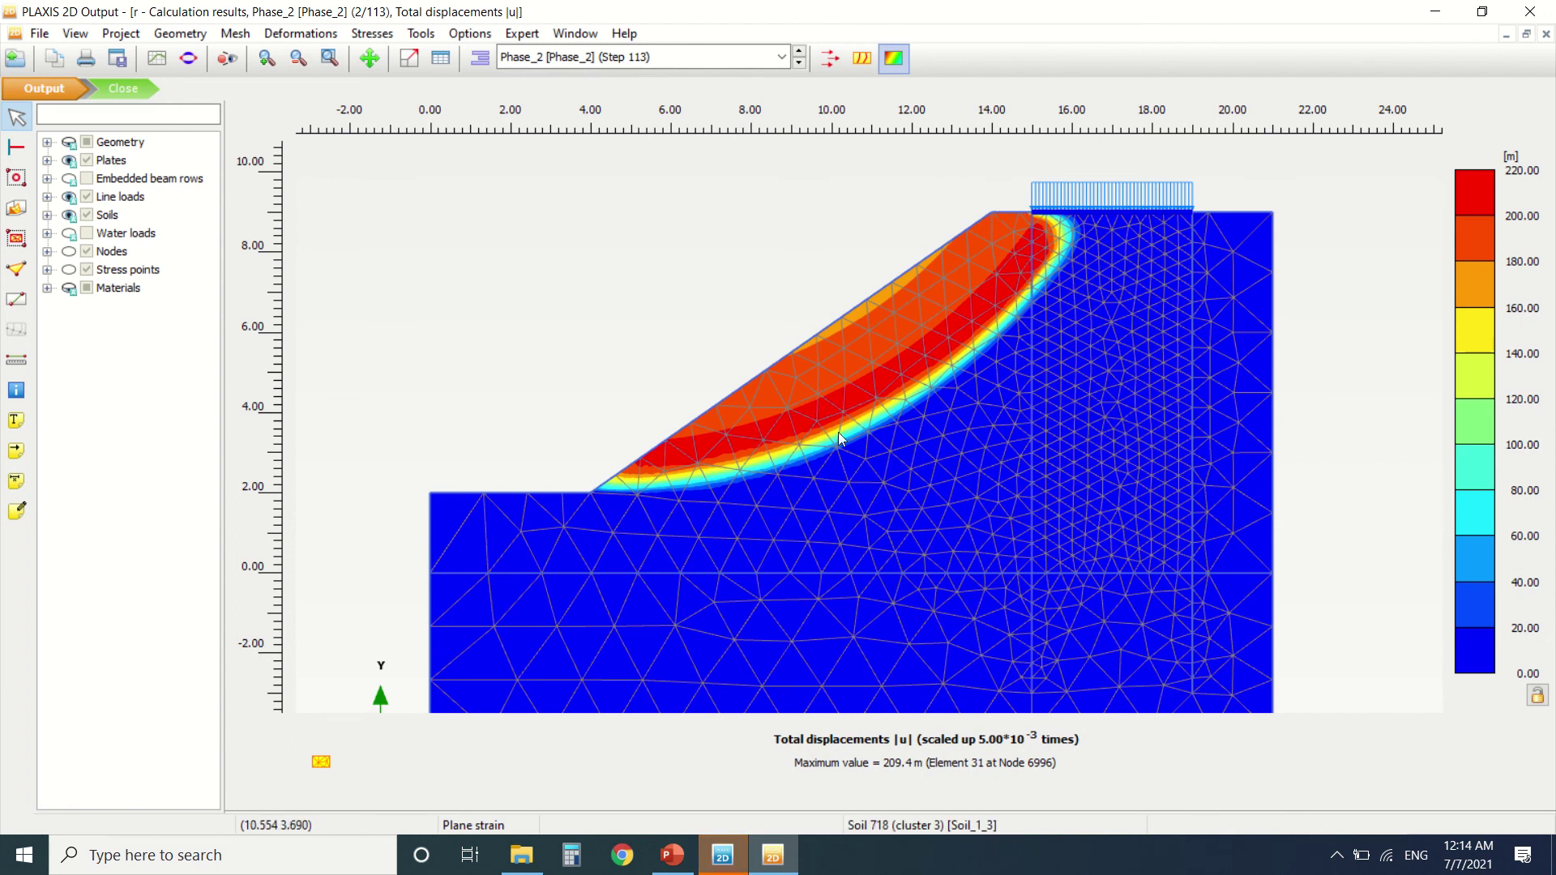
{"action": "left_click", "coordinate": [640, 57]}
{"action": "left_click", "coordinate": [646, 162]}
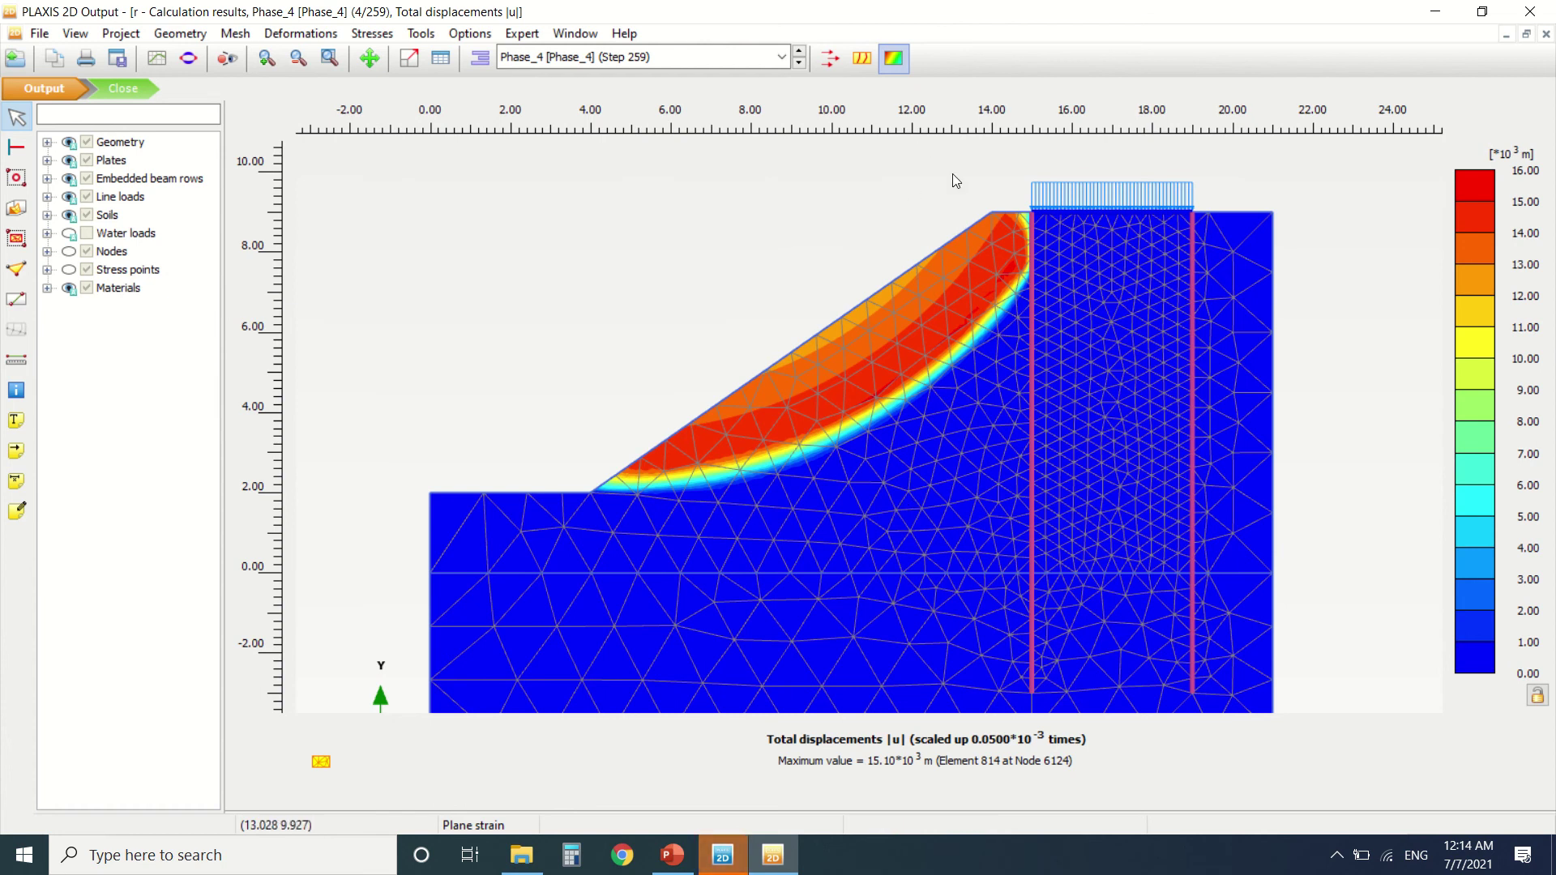
{"action": "scroll", "coordinate": [782, 215], "scroll_direction": "down", "scroll_amount": 2}
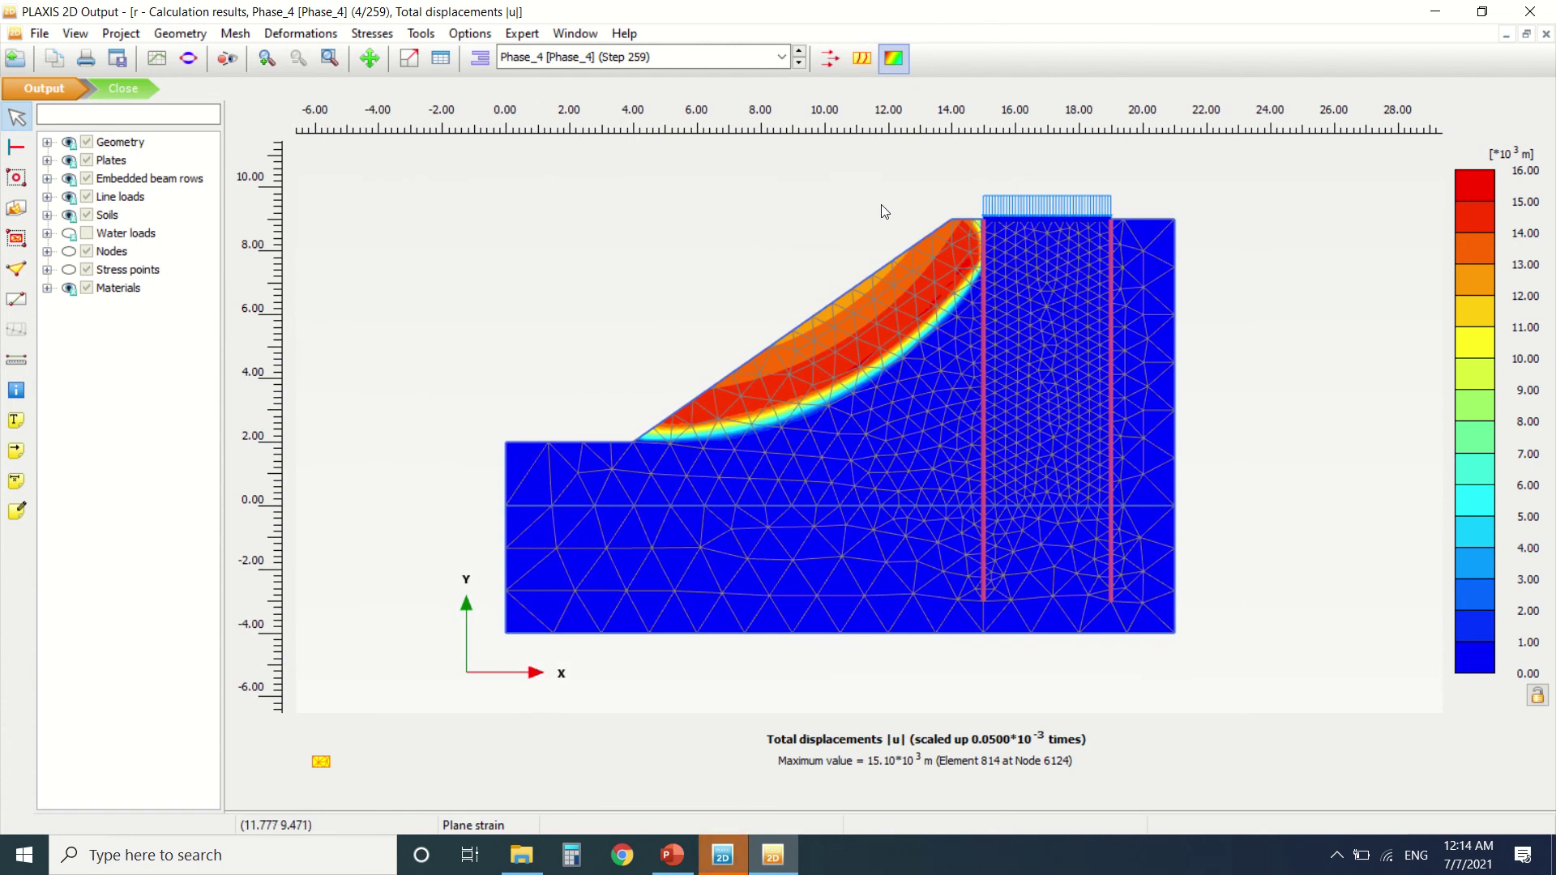
{"action": "left_click", "coordinate": [664, 57]}
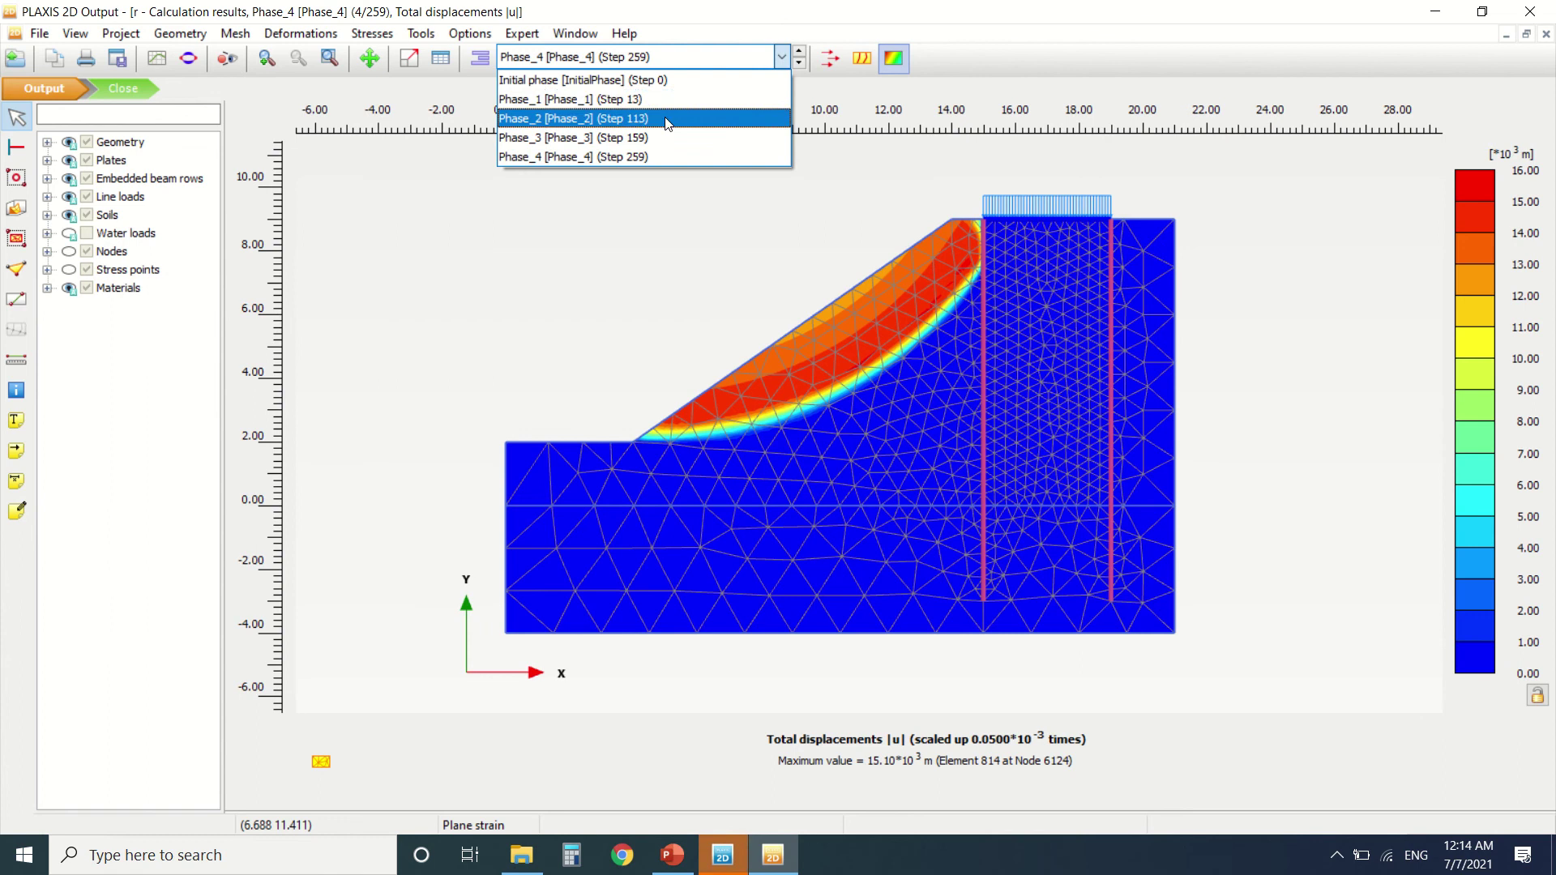
{"action": "left_click", "coordinate": [665, 119]}
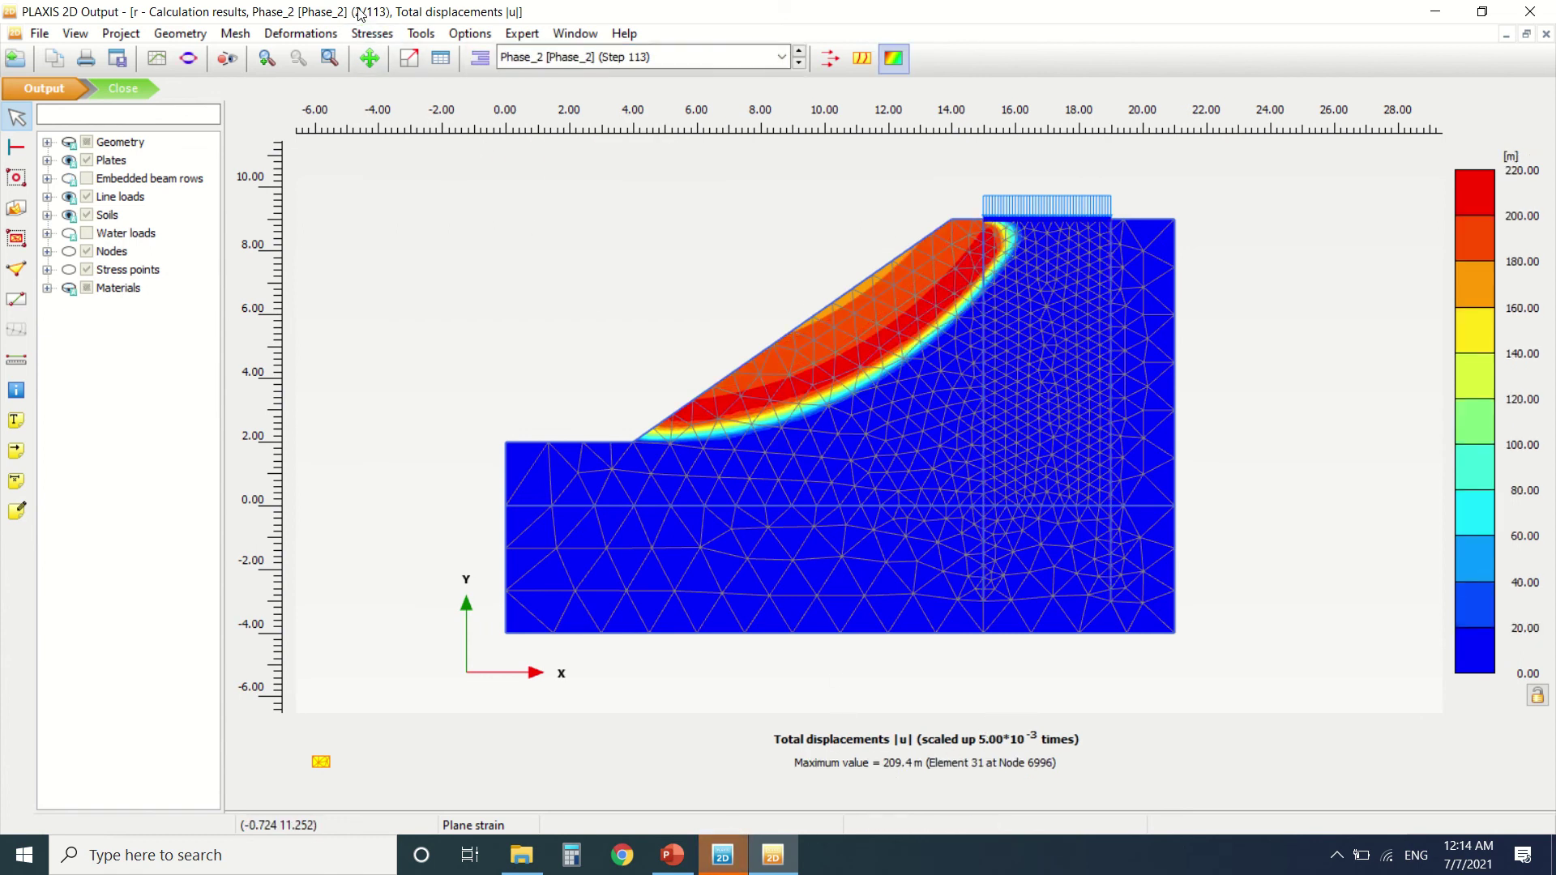
{"action": "left_click", "coordinate": [370, 34]}
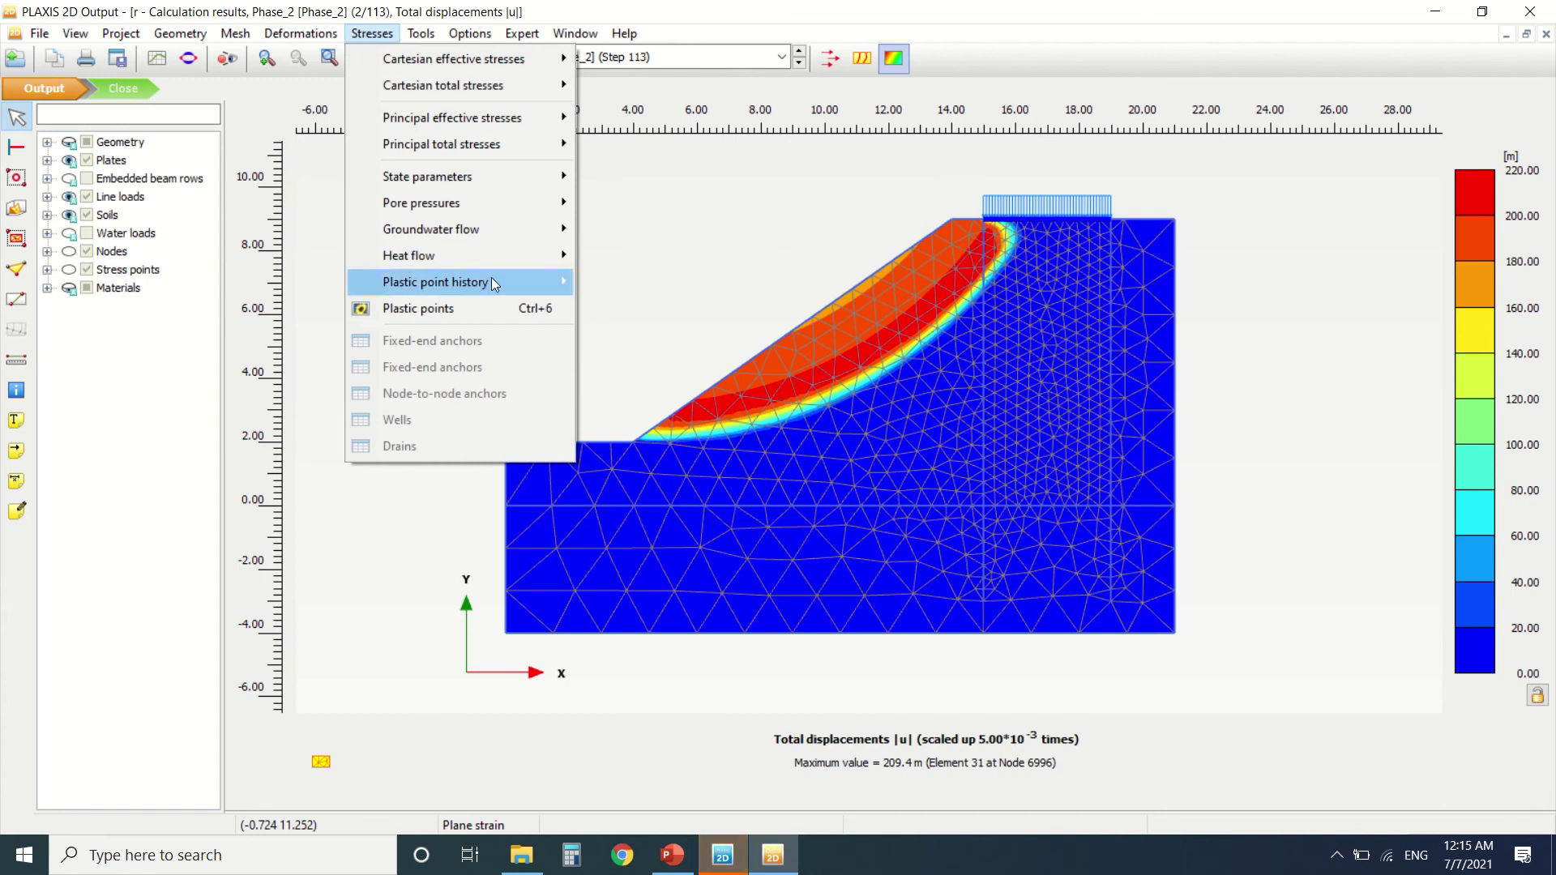
Display plastic points as failure points only, without tension cut-off points, then switch to Phase_4.
{"action": "left_click", "coordinate": [528, 309]}
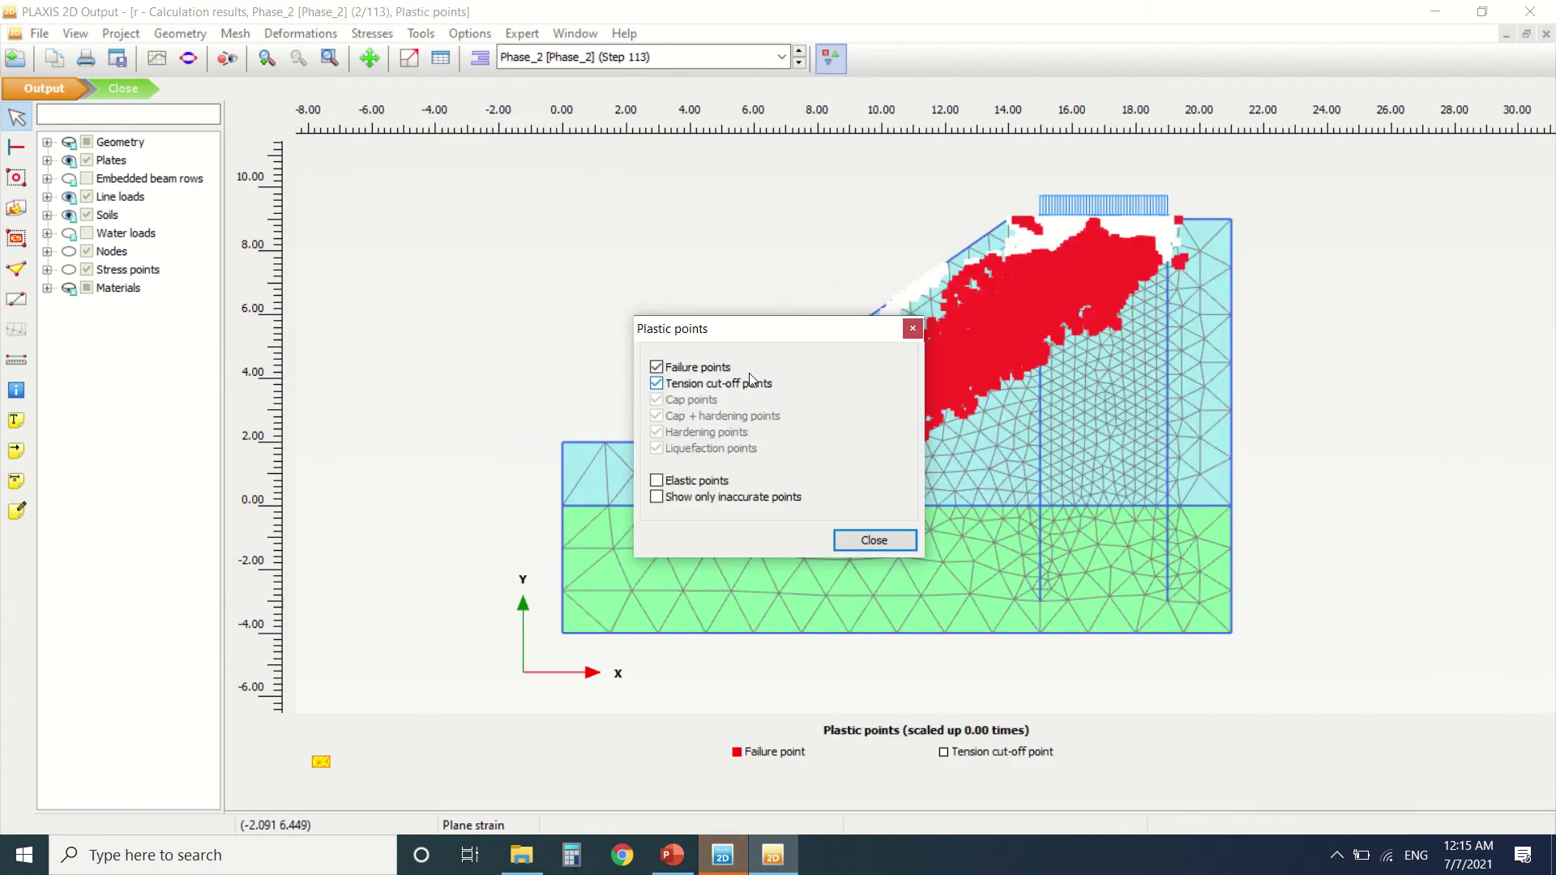
{"action": "left_click", "coordinate": [656, 384]}
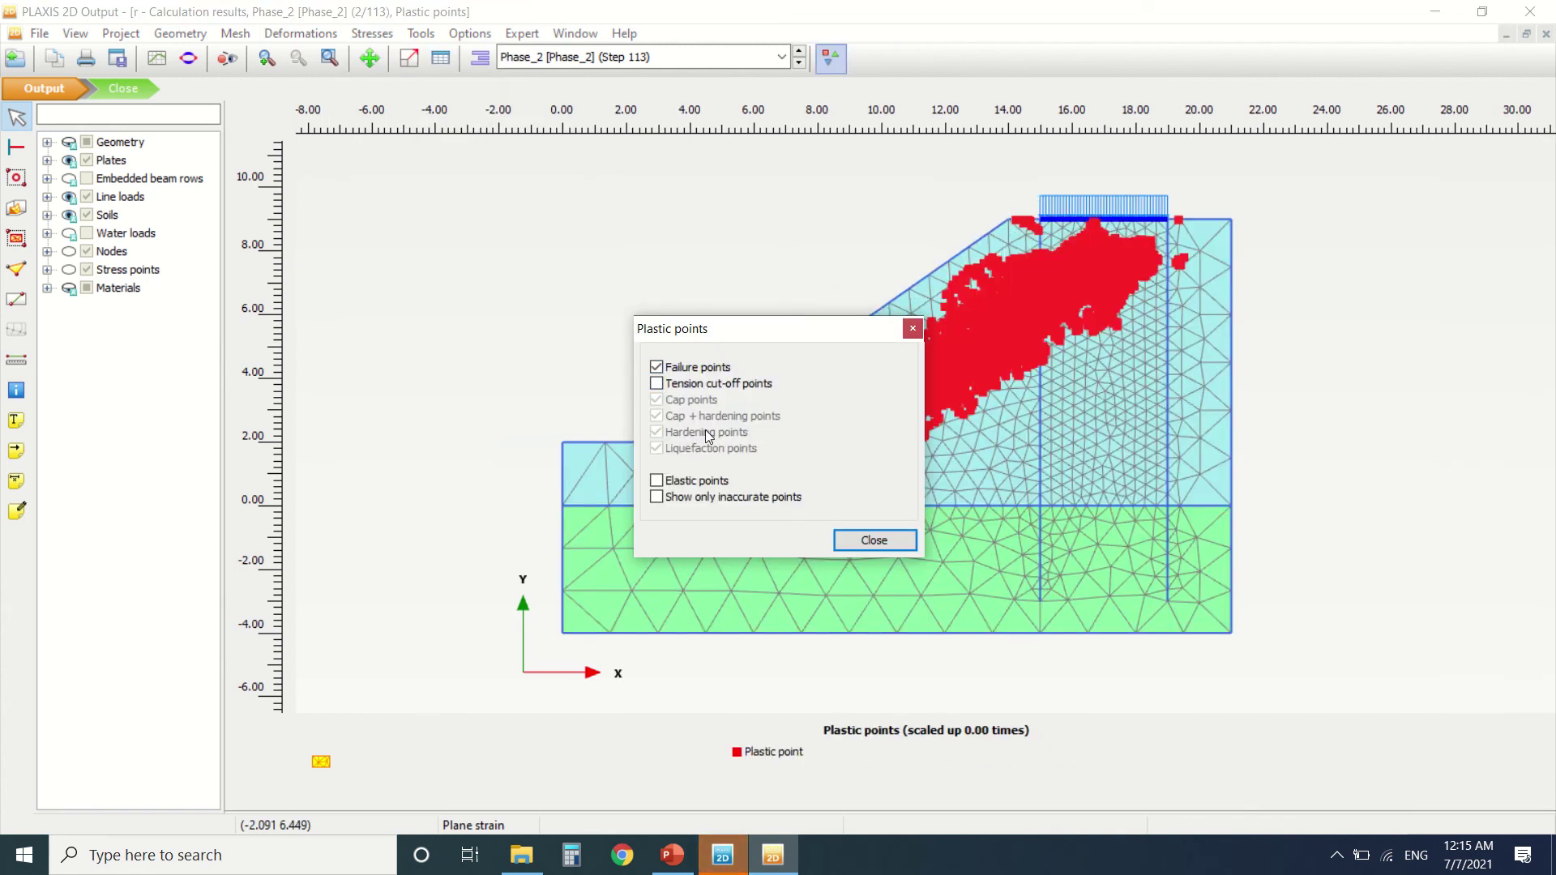
{"action": "left_click", "coordinate": [875, 541]}
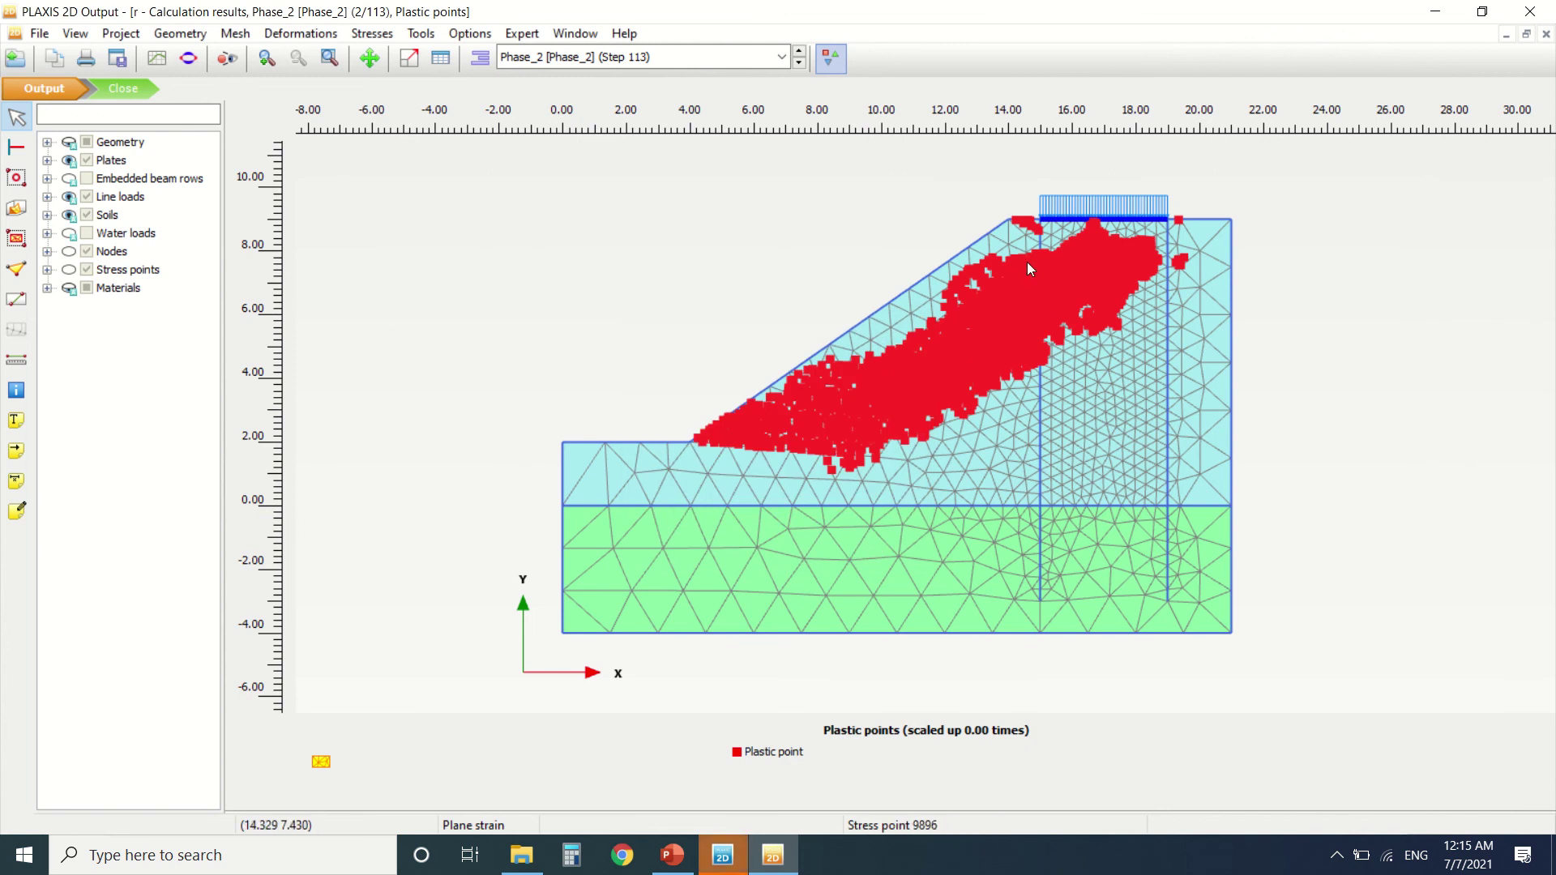
{"action": "left_click", "coordinate": [781, 56]}
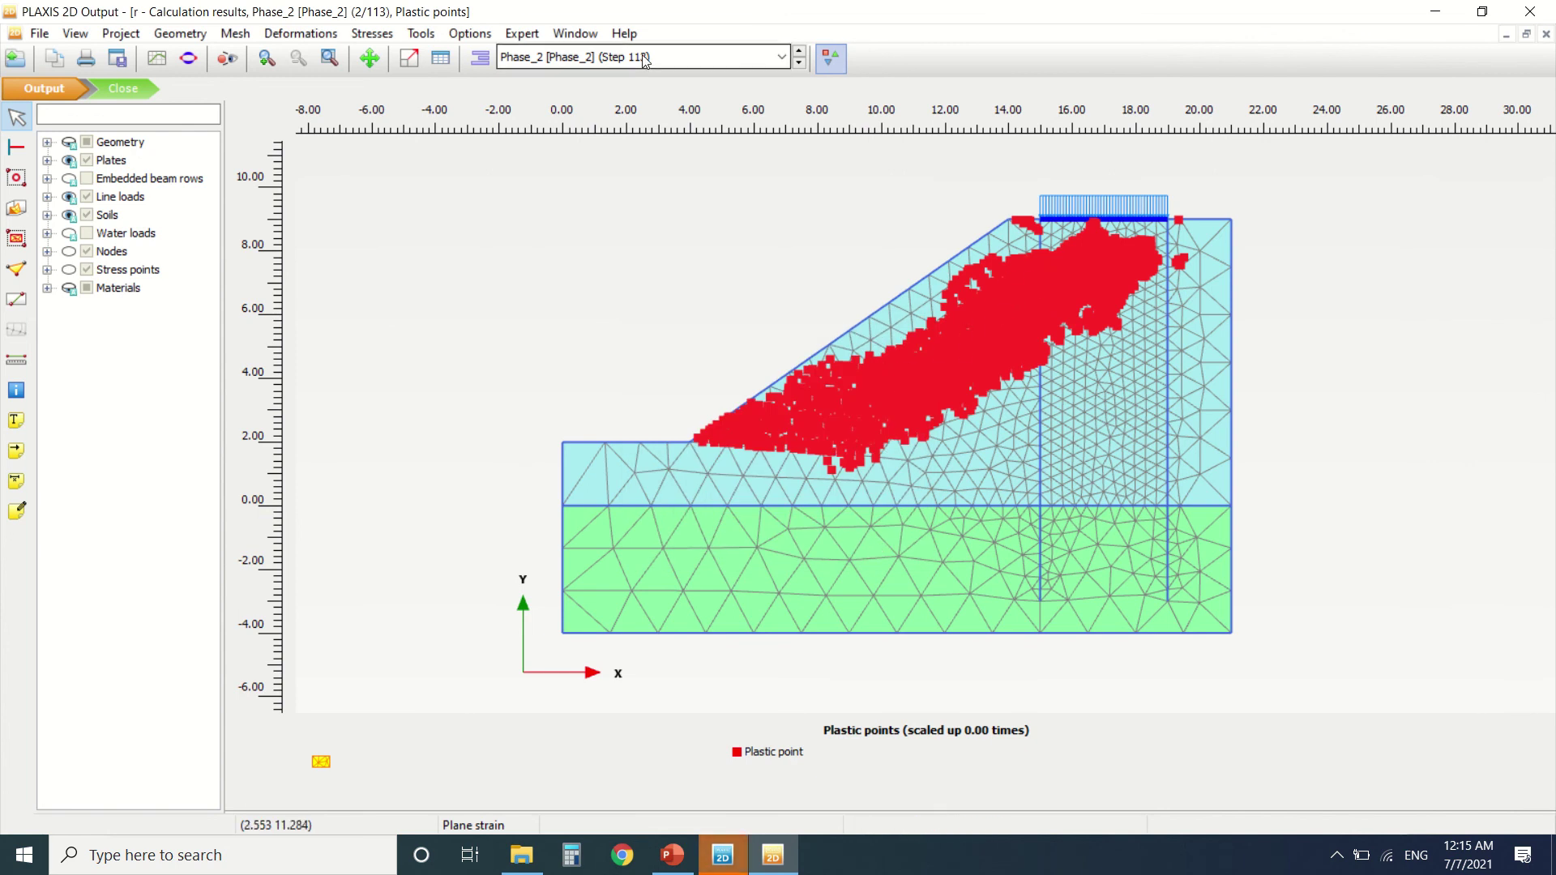
{"action": "left_click", "coordinate": [624, 157]}
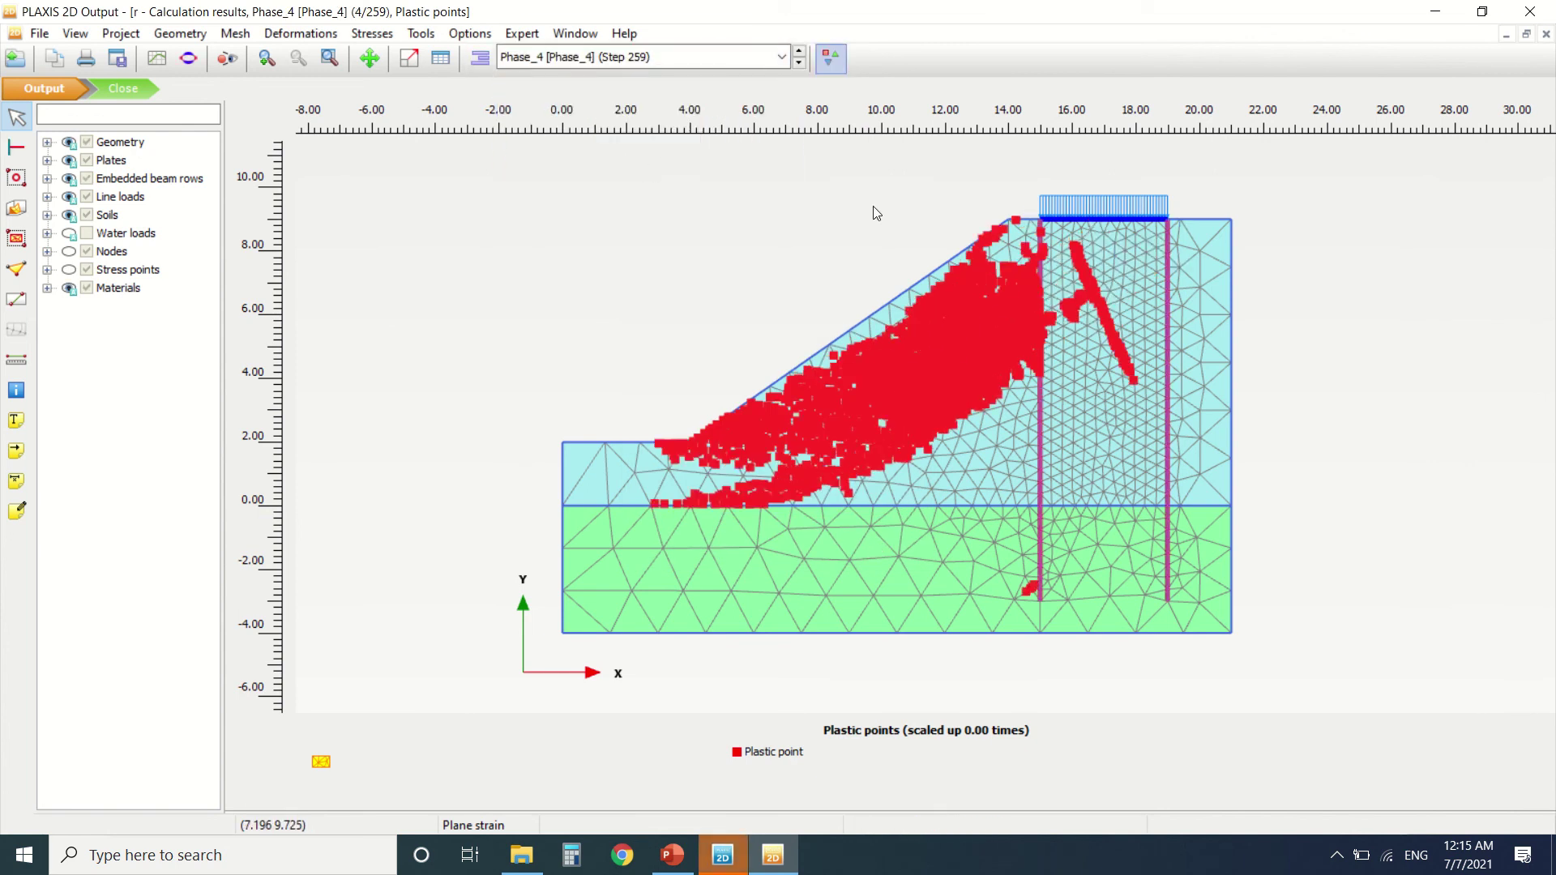
{"action": "left_click", "coordinate": [300, 33]}
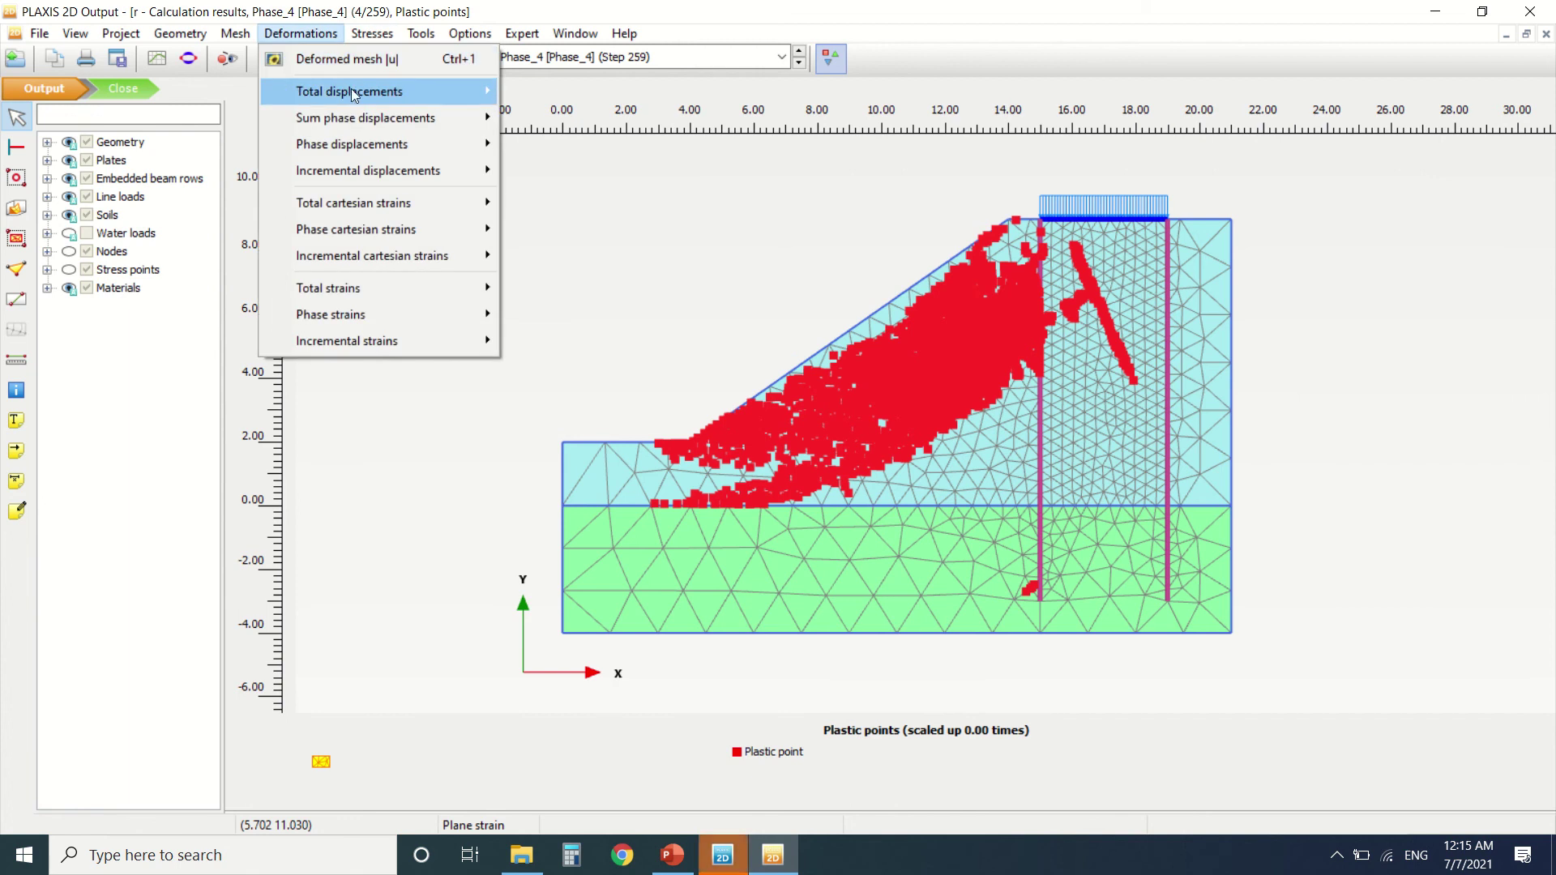
Switch the plot to Phase_4 total displacements |u| and start a new curve from the Curves manager.
{"action": "mouse_move", "coordinate": [365, 90]}
{"action": "left_click", "coordinate": [539, 92]}
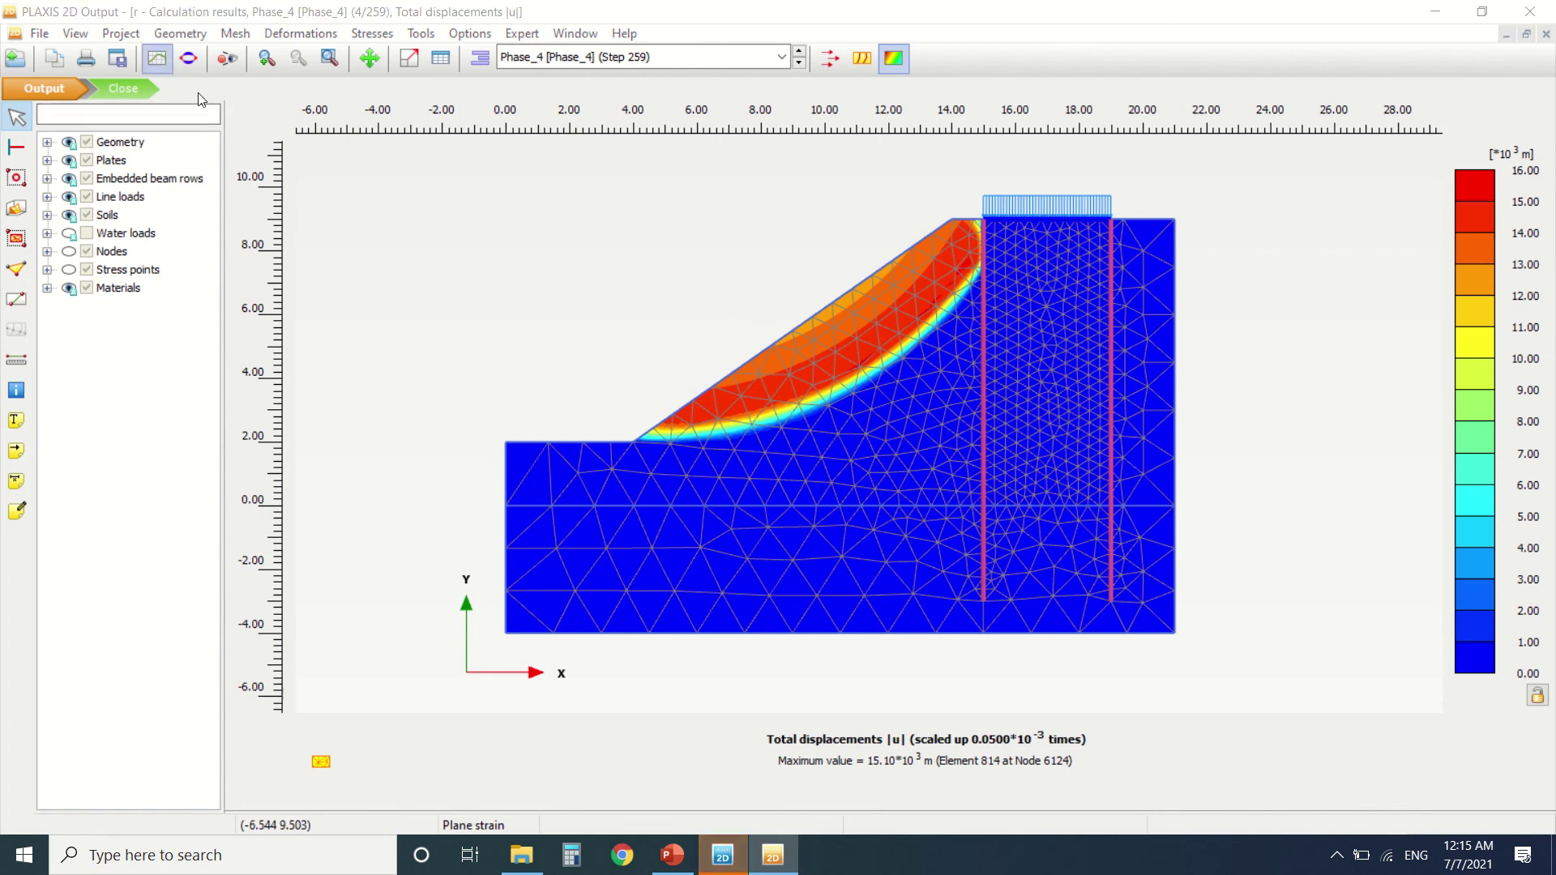
{"action": "left_click", "coordinate": [188, 57]}
{"action": "left_click", "coordinate": [756, 530]}
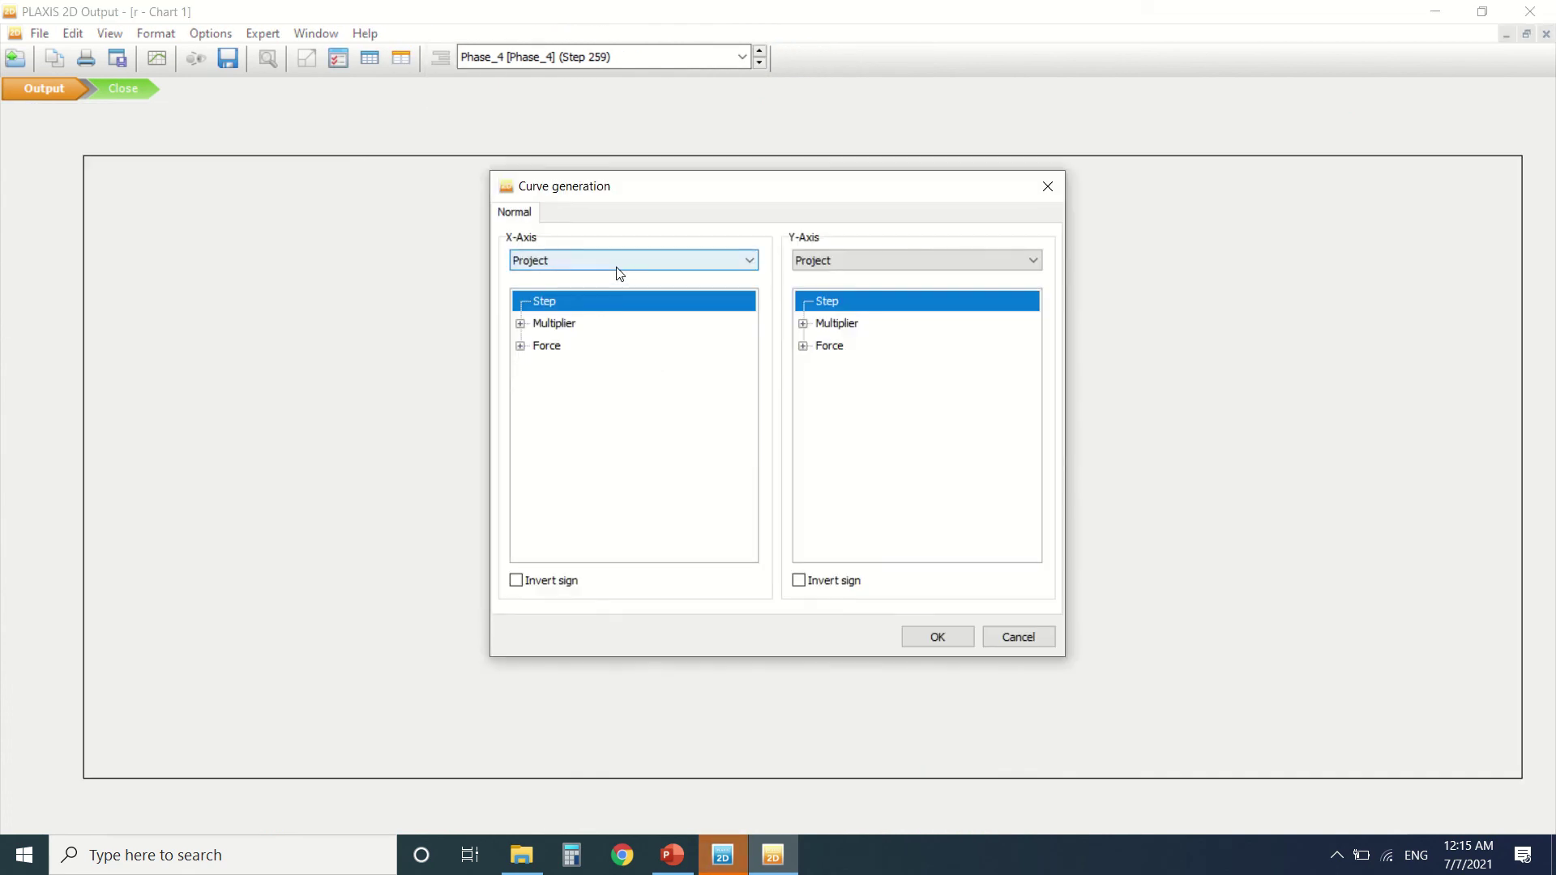
Review the X-Axis and Y-Axis data source lists in Curve generation and expand Multiplier.
{"action": "left_click", "coordinate": [619, 264]}
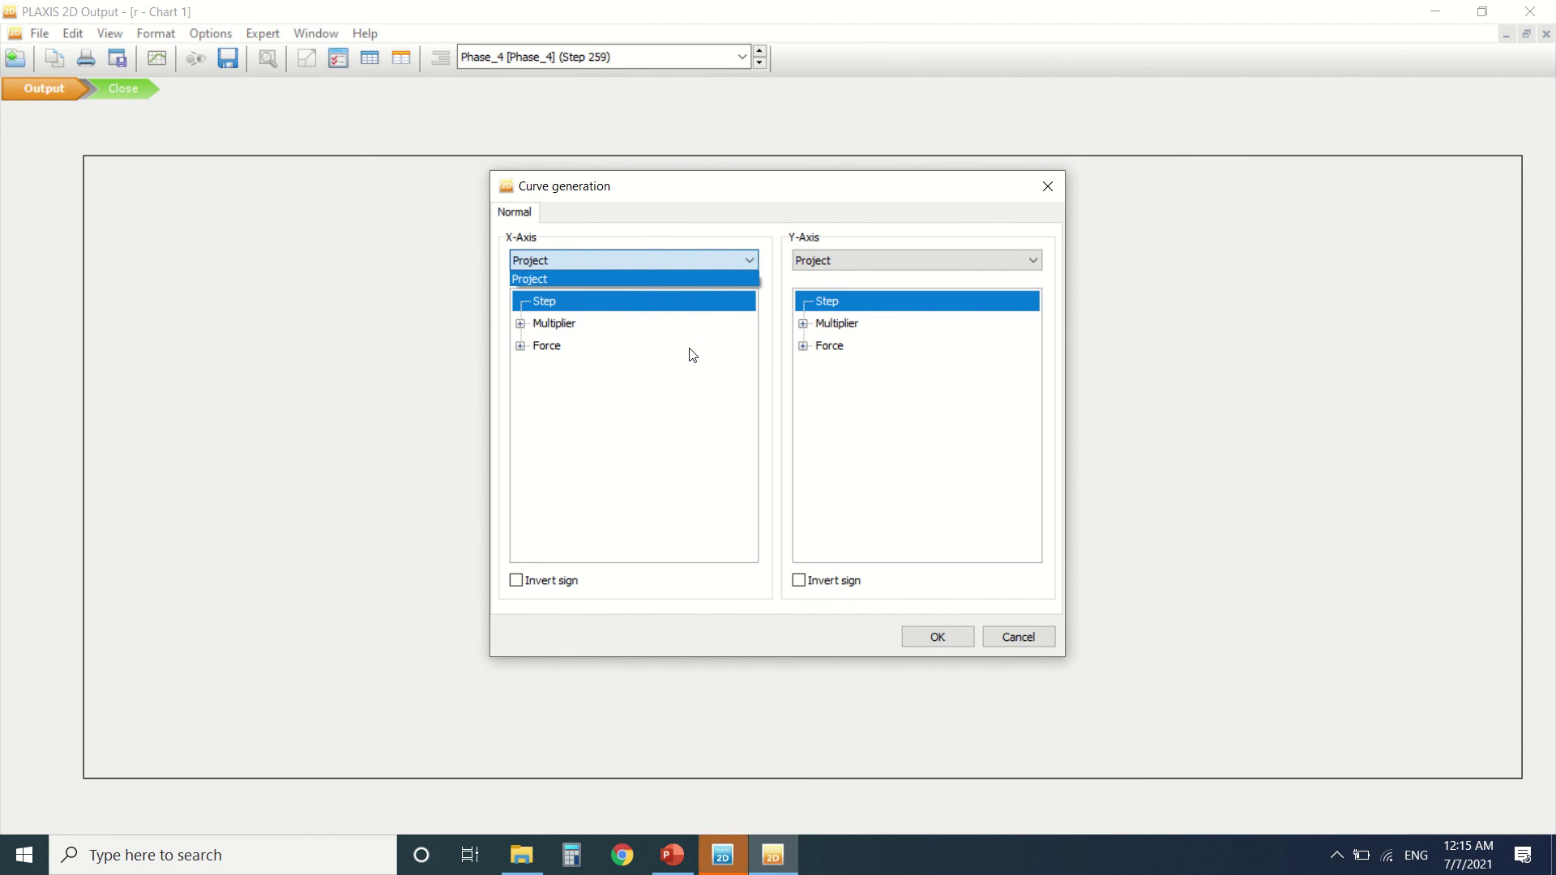
{"action": "left_click", "coordinate": [977, 270]}
{"action": "left_click", "coordinate": [976, 270]}
{"action": "left_click", "coordinate": [1018, 230]}
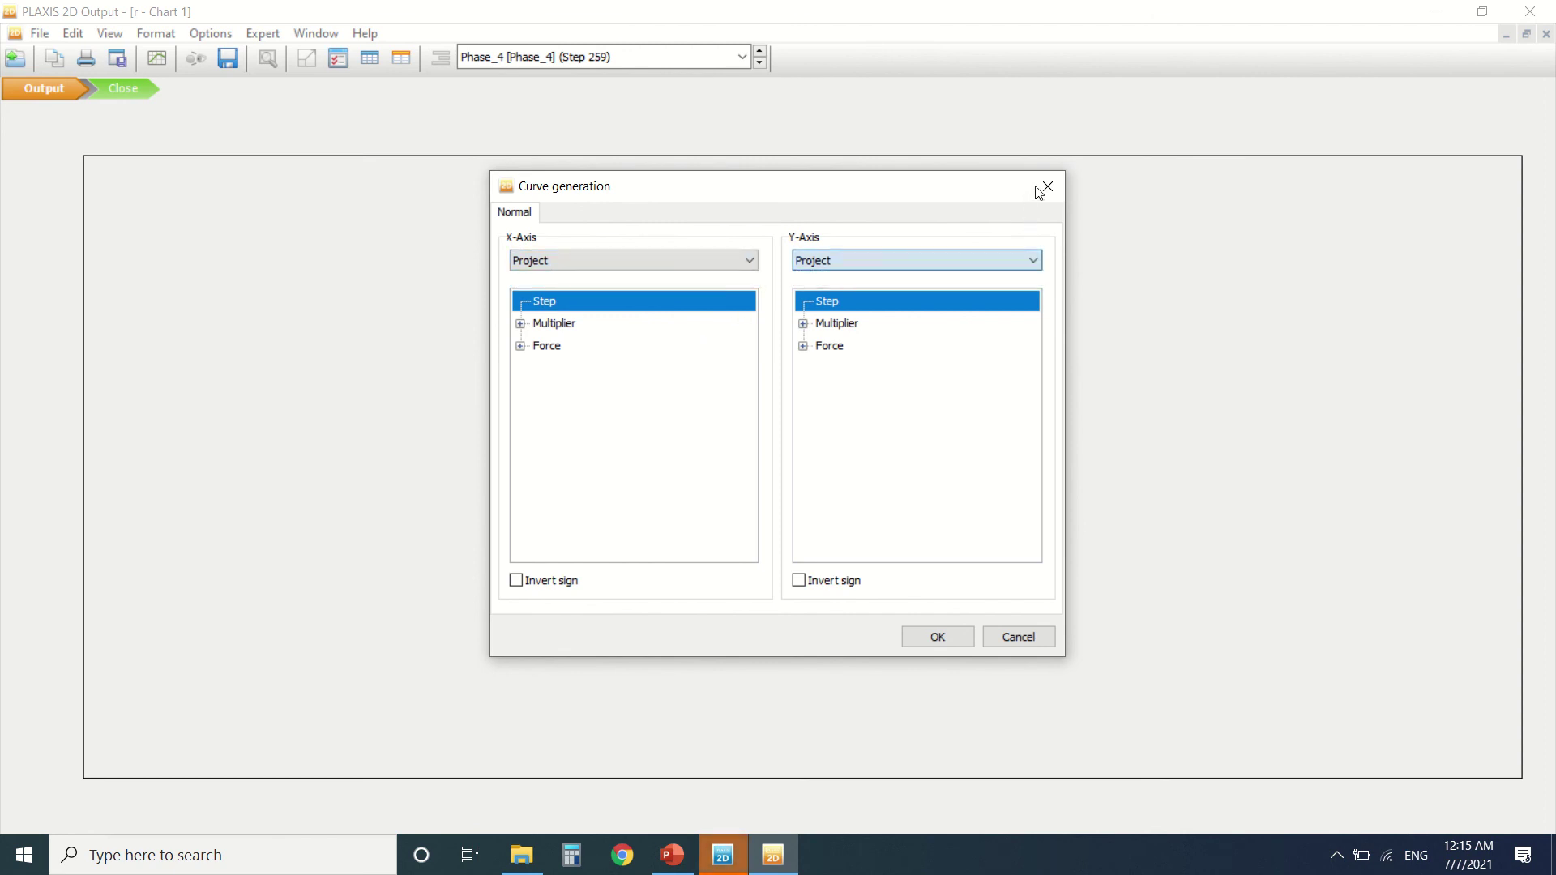
{"action": "left_click", "coordinate": [803, 323]}
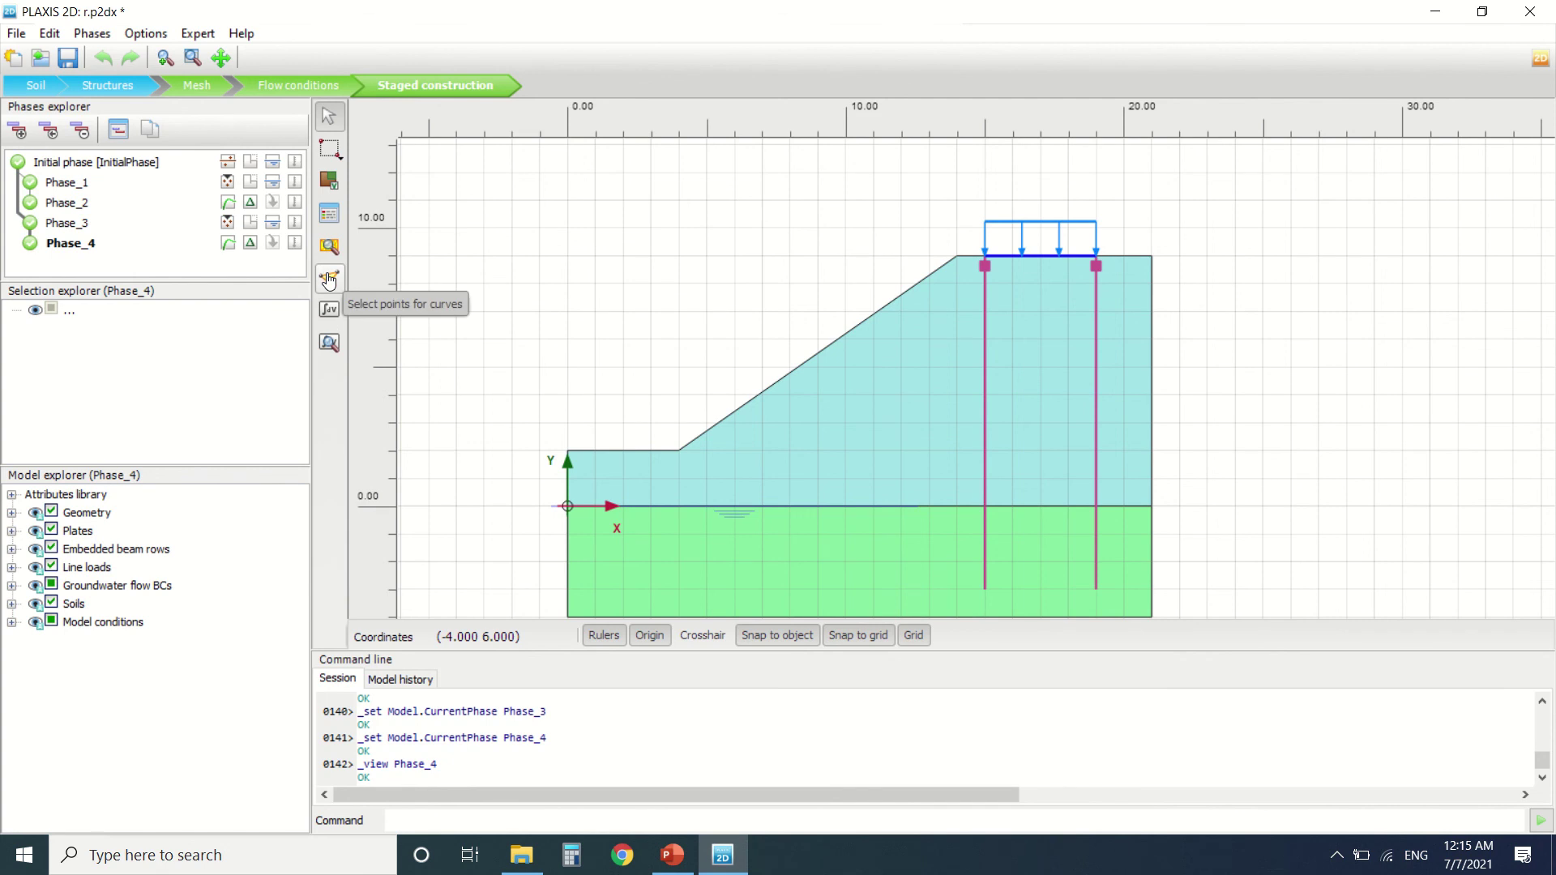
Open the calculation results, zoom in on the model, and display the Phase_1 deformed mesh.
{"action": "left_click", "coordinate": [339, 341]}
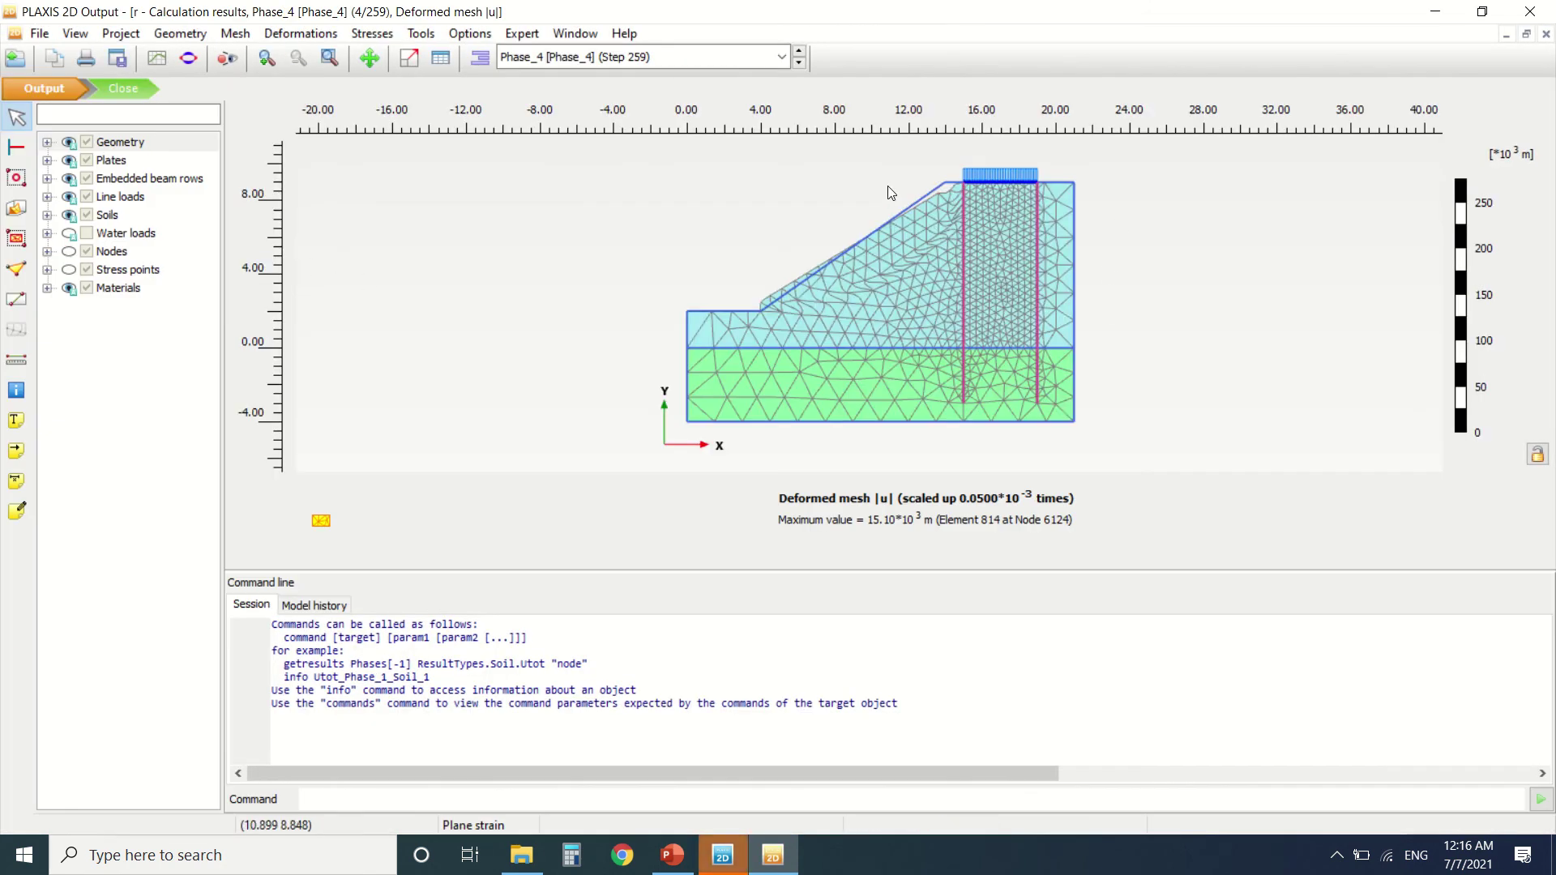
{"action": "scroll", "coordinate": [889, 193], "scroll_direction": "up", "scroll_amount": 1}
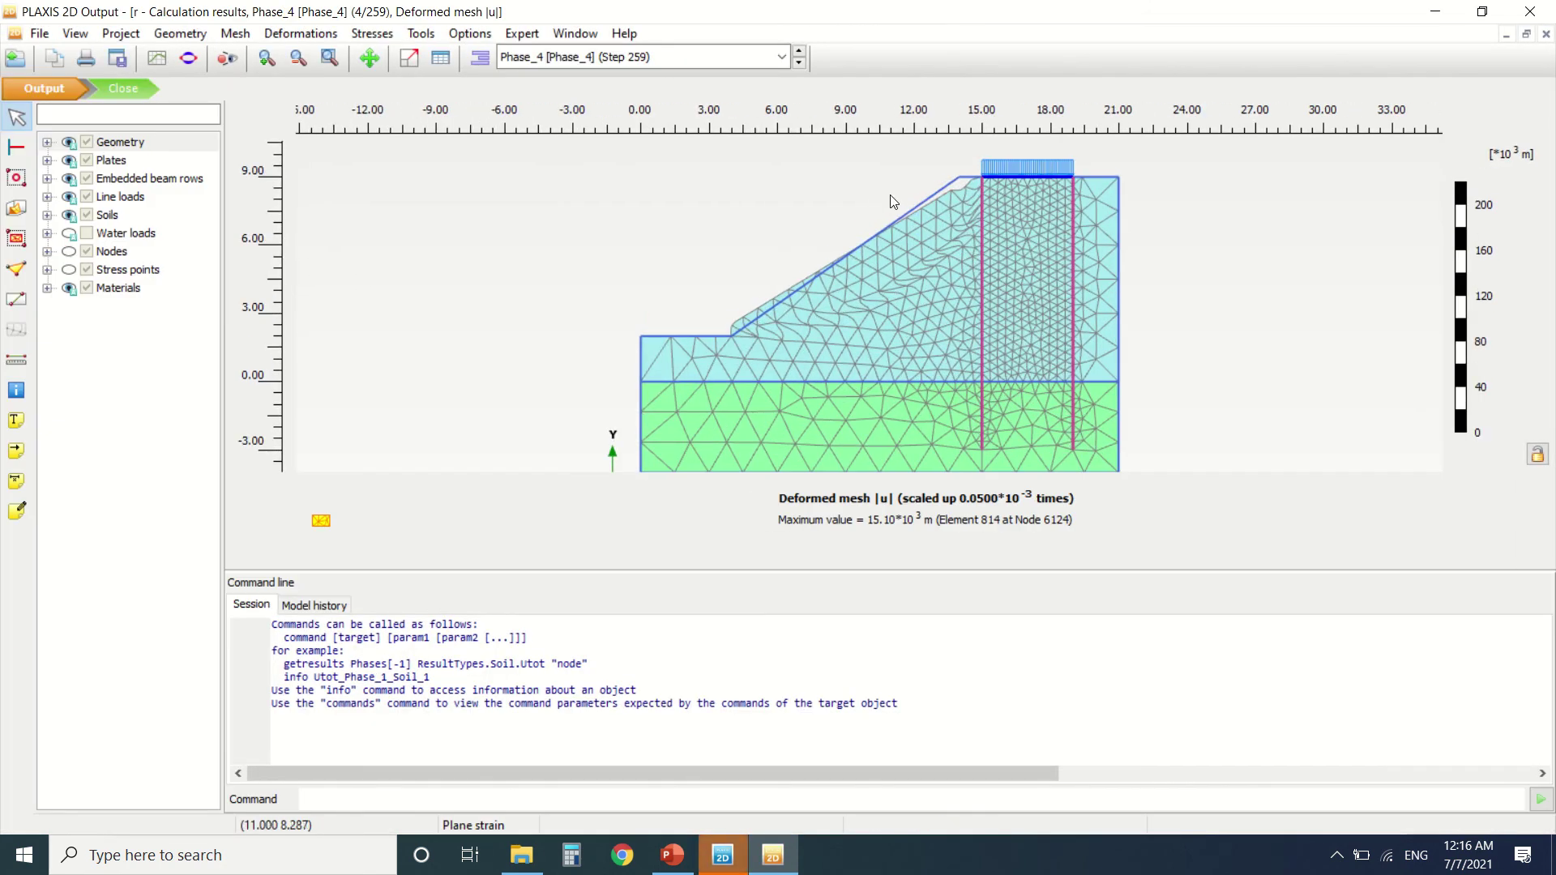
{"action": "left_click", "coordinate": [636, 59]}
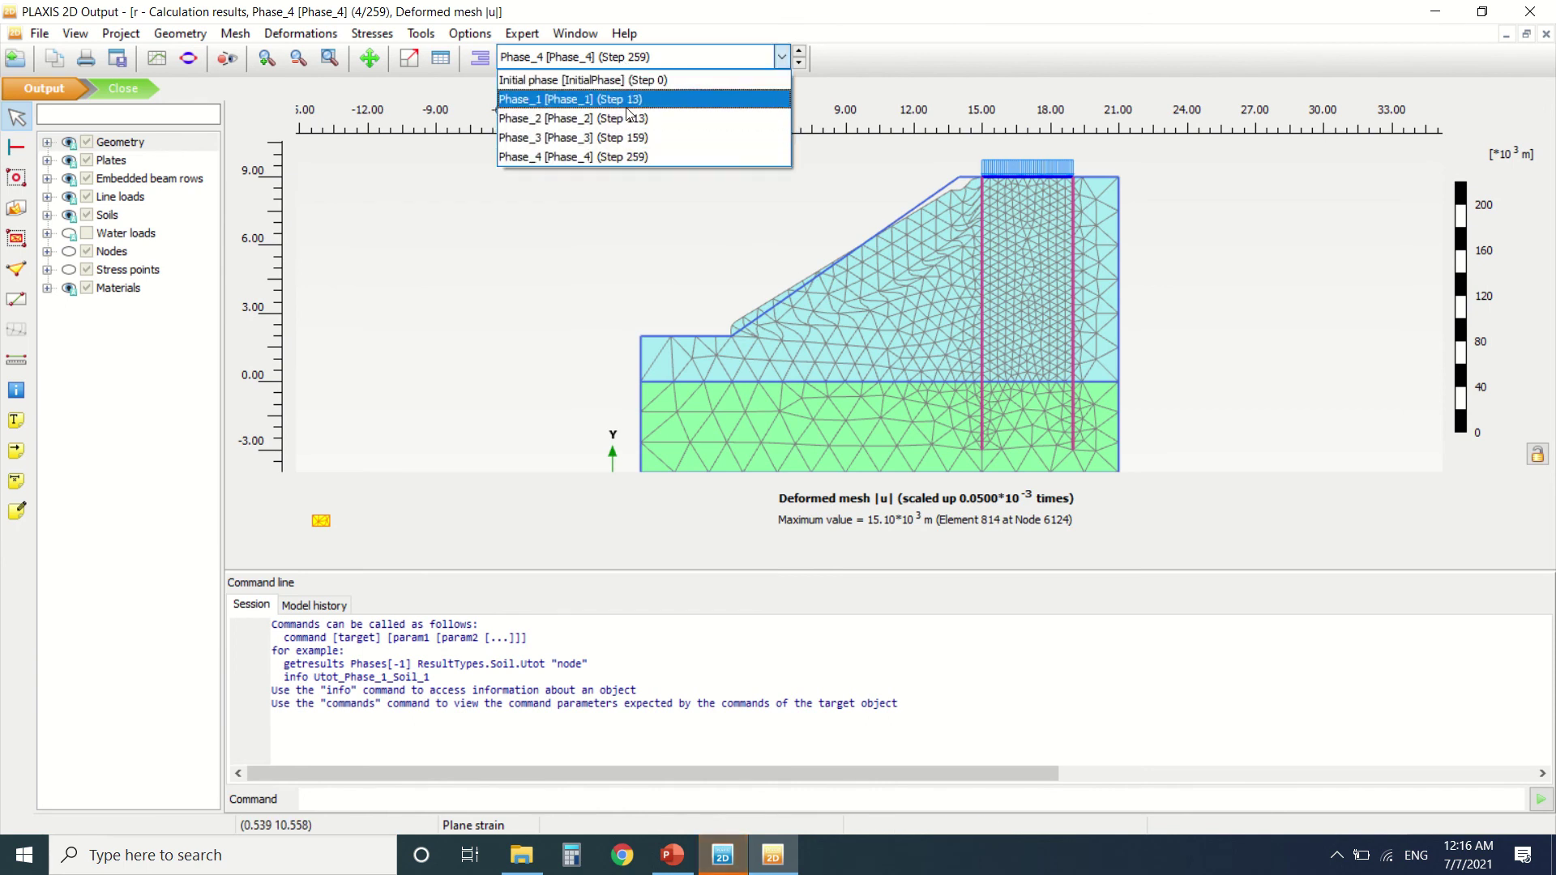
{"action": "left_click", "coordinate": [636, 99]}
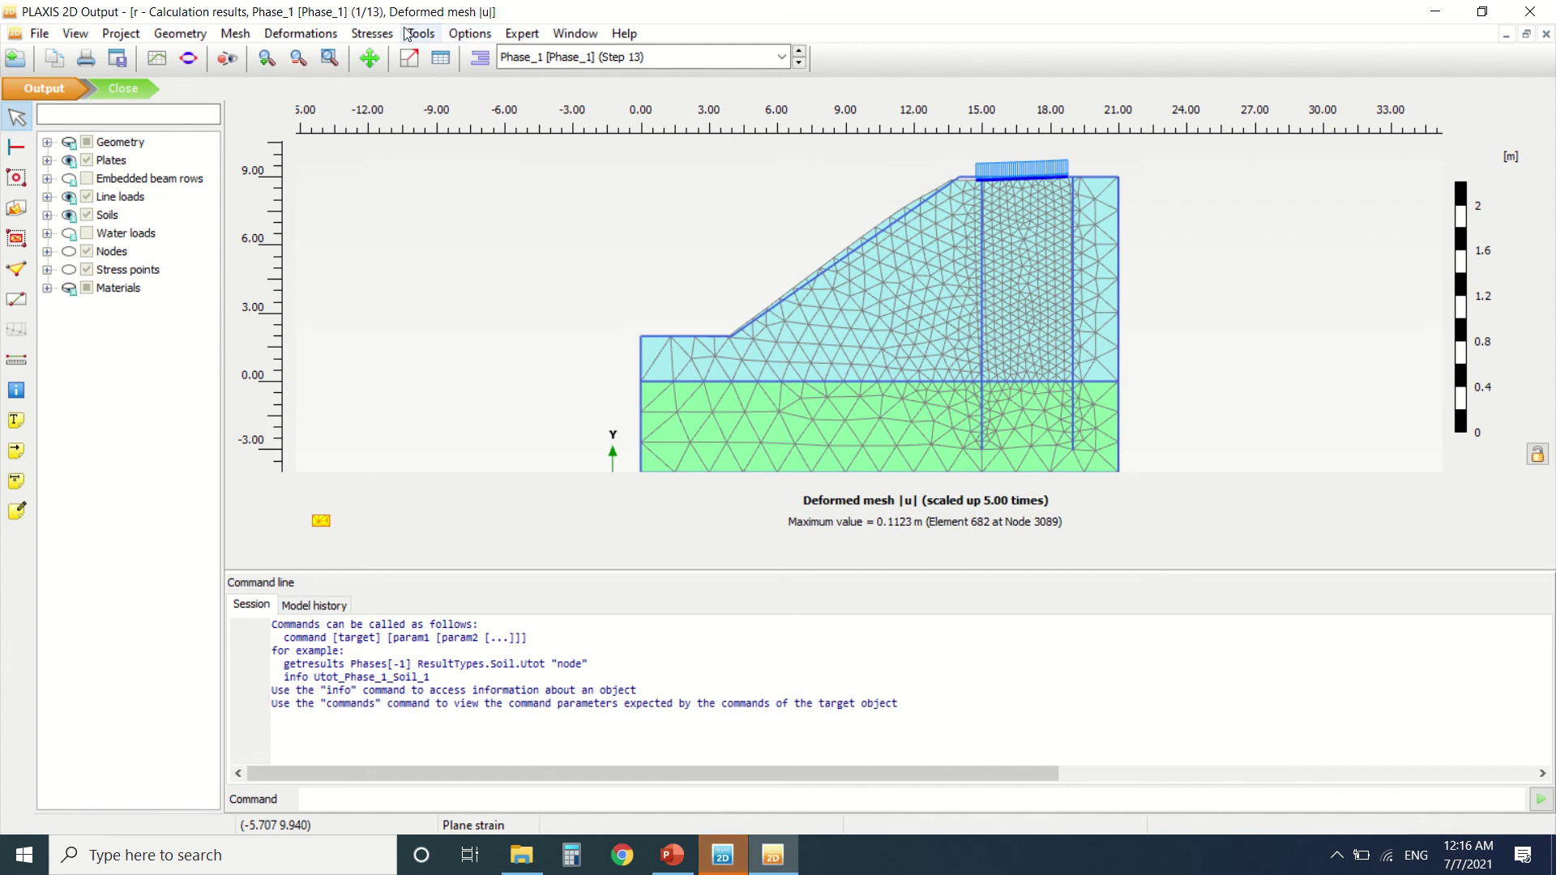
{"action": "left_click", "coordinate": [314, 37]}
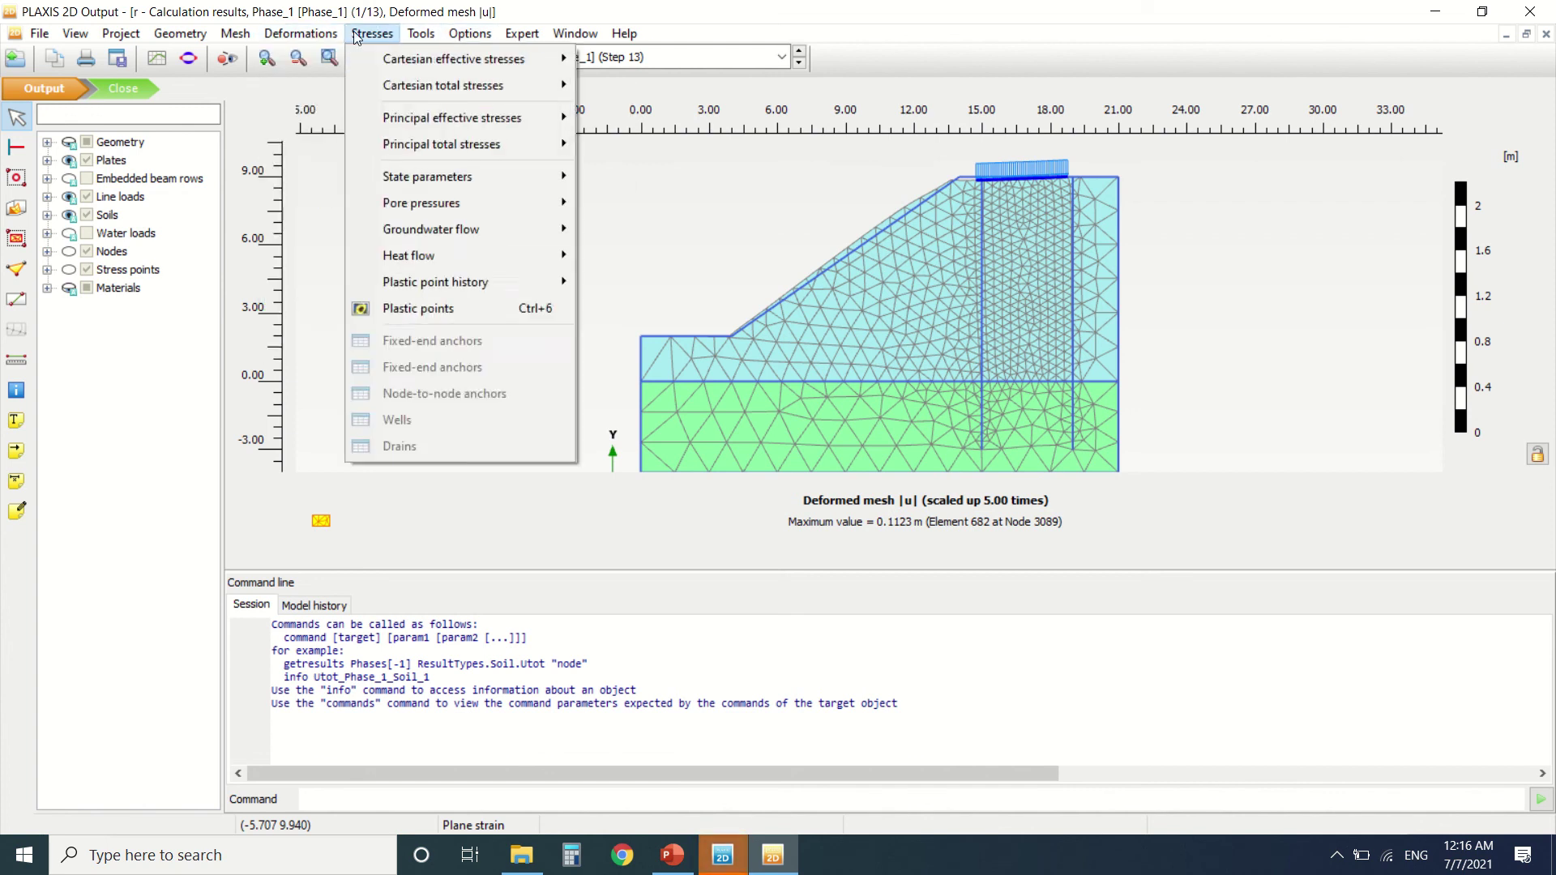
Show total displacements |u| for Phase_1, then switch to Phase_4 and then Phase_3.
{"action": "mouse_move", "coordinate": [385, 94]}
{"action": "left_click", "coordinate": [522, 90]}
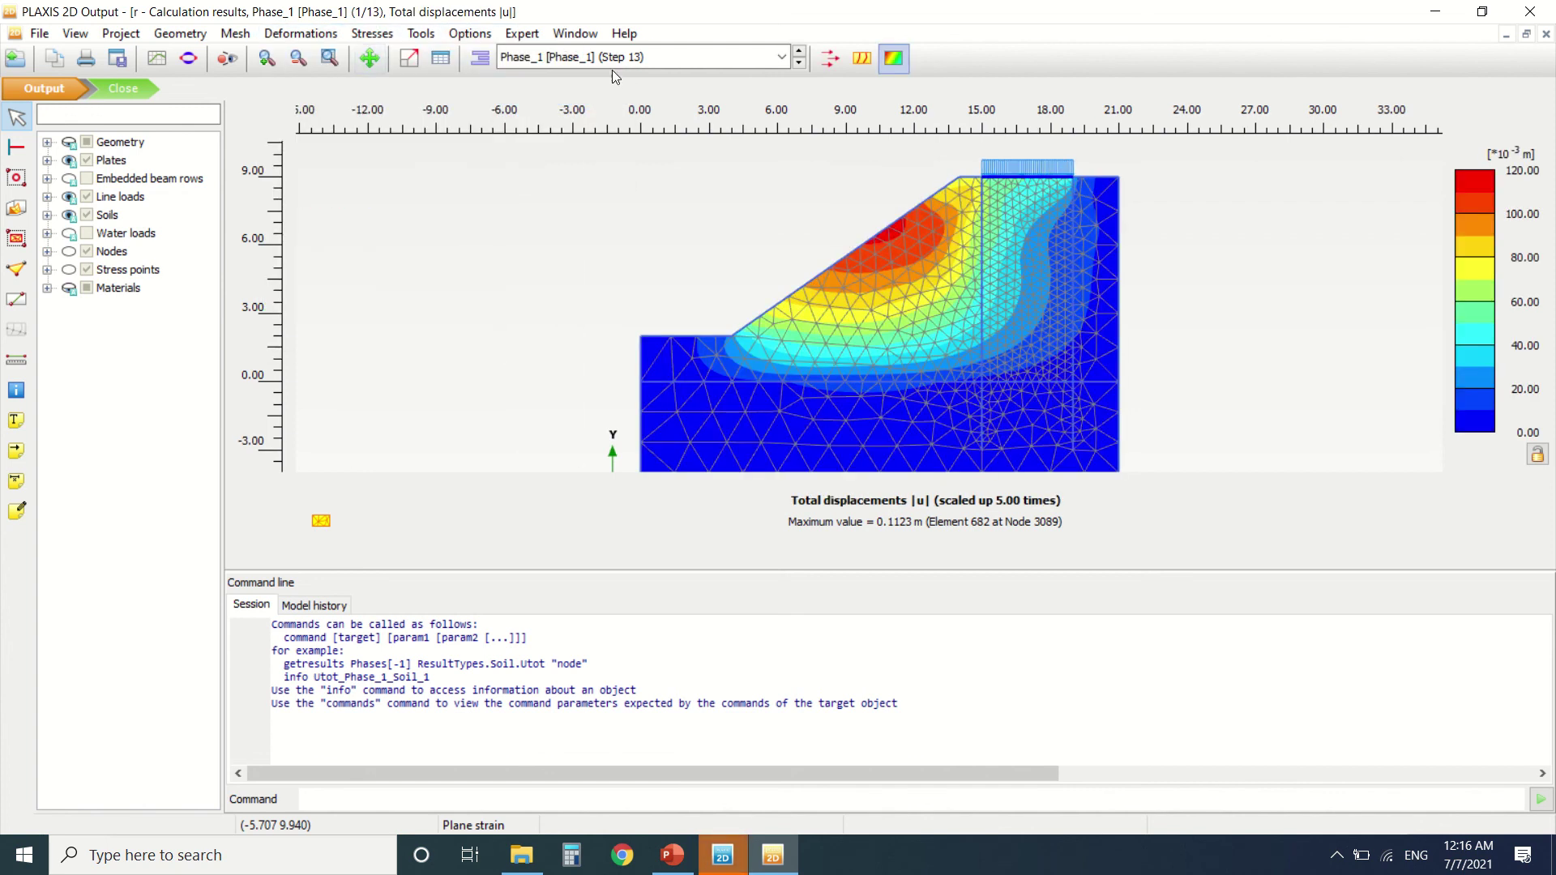
{"action": "left_click", "coordinate": [622, 63]}
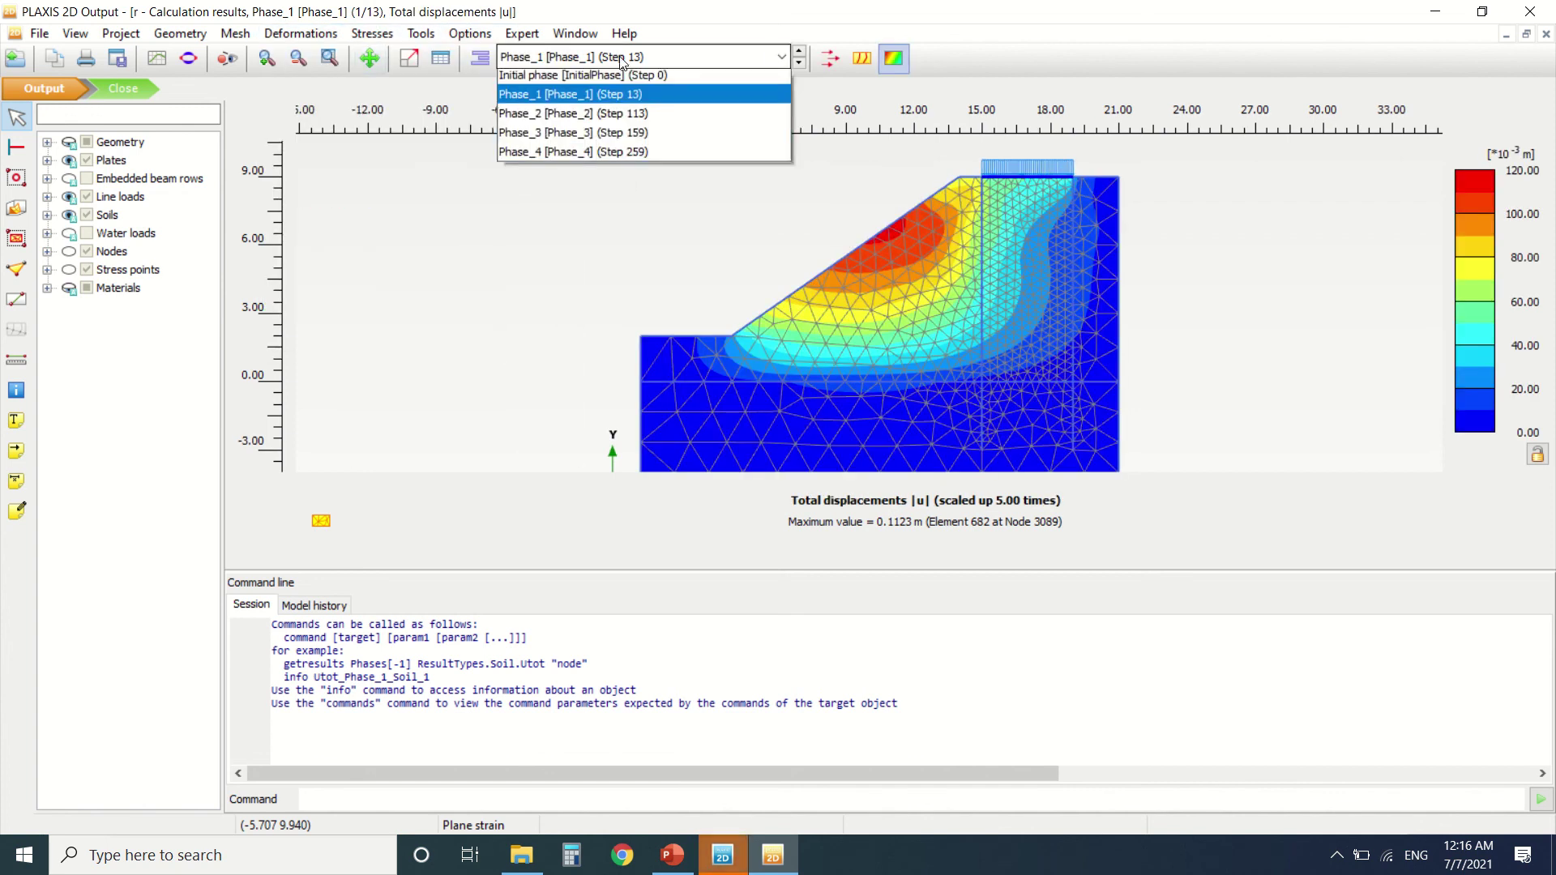
{"action": "left_click", "coordinate": [606, 156]}
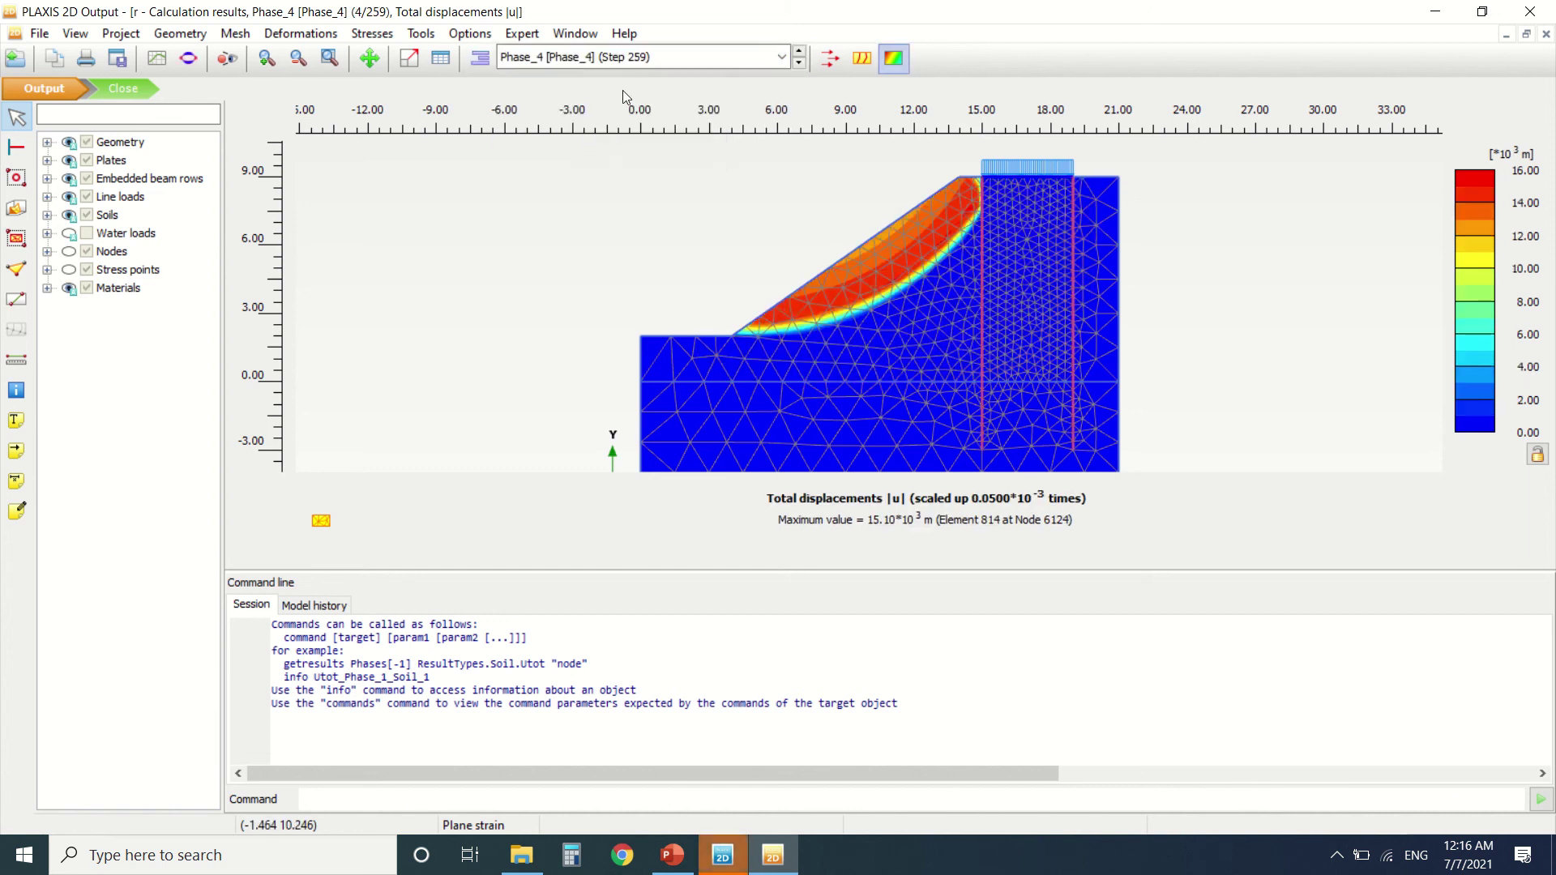
{"action": "left_click", "coordinate": [625, 56]}
{"action": "left_click", "coordinate": [581, 140]}
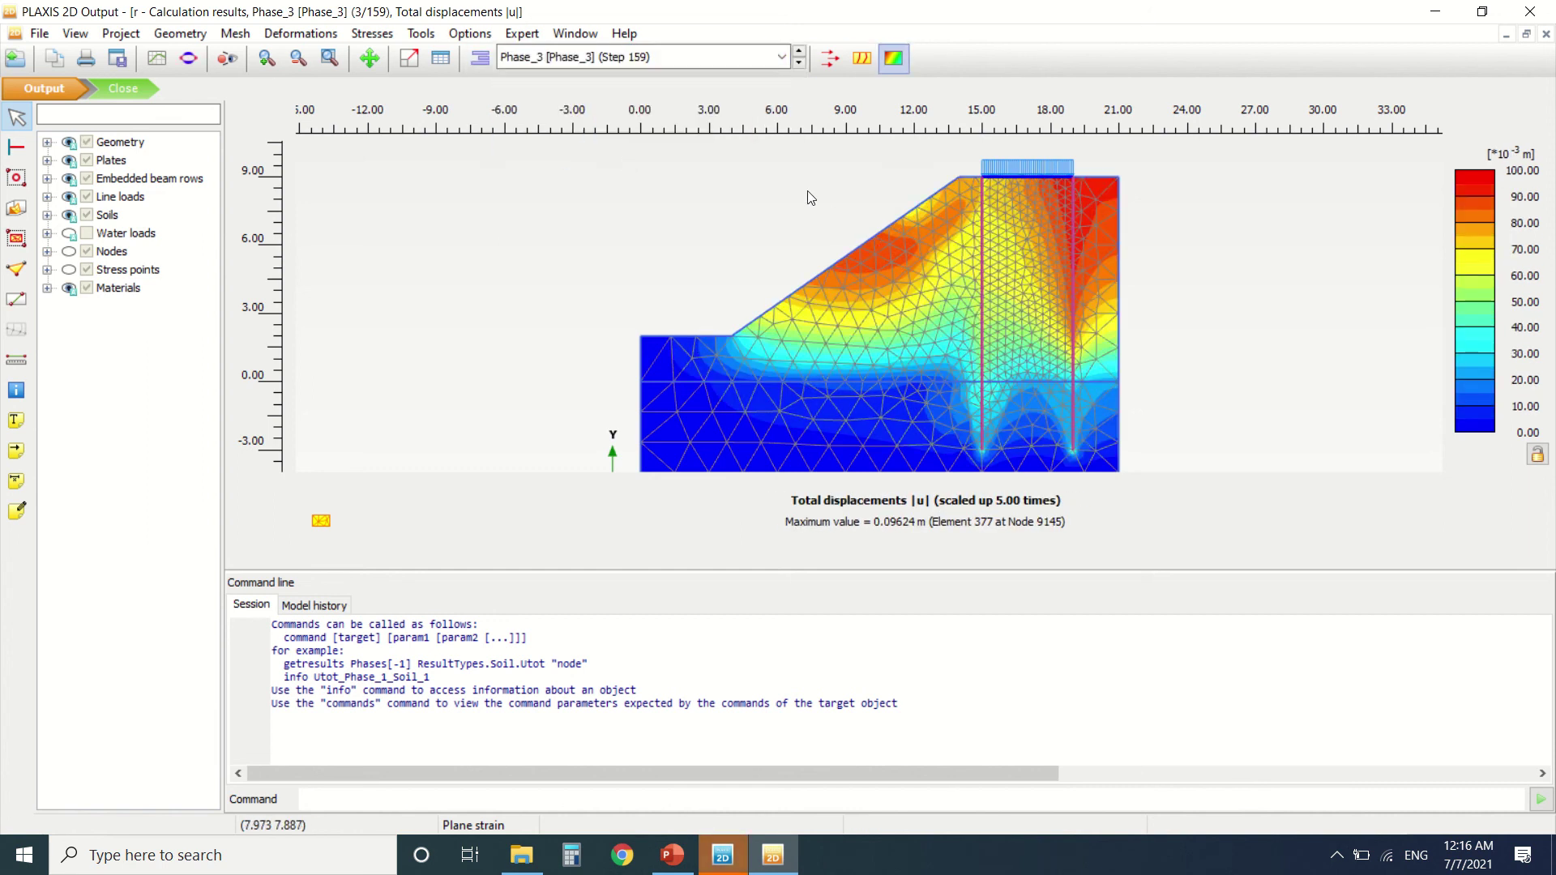
Collapse the command line panel so the Phase_3 slope plot fills the window, zooming to check it.
{"action": "scroll", "coordinate": [1053, 394], "scroll_direction": "up", "scroll_amount": 2}
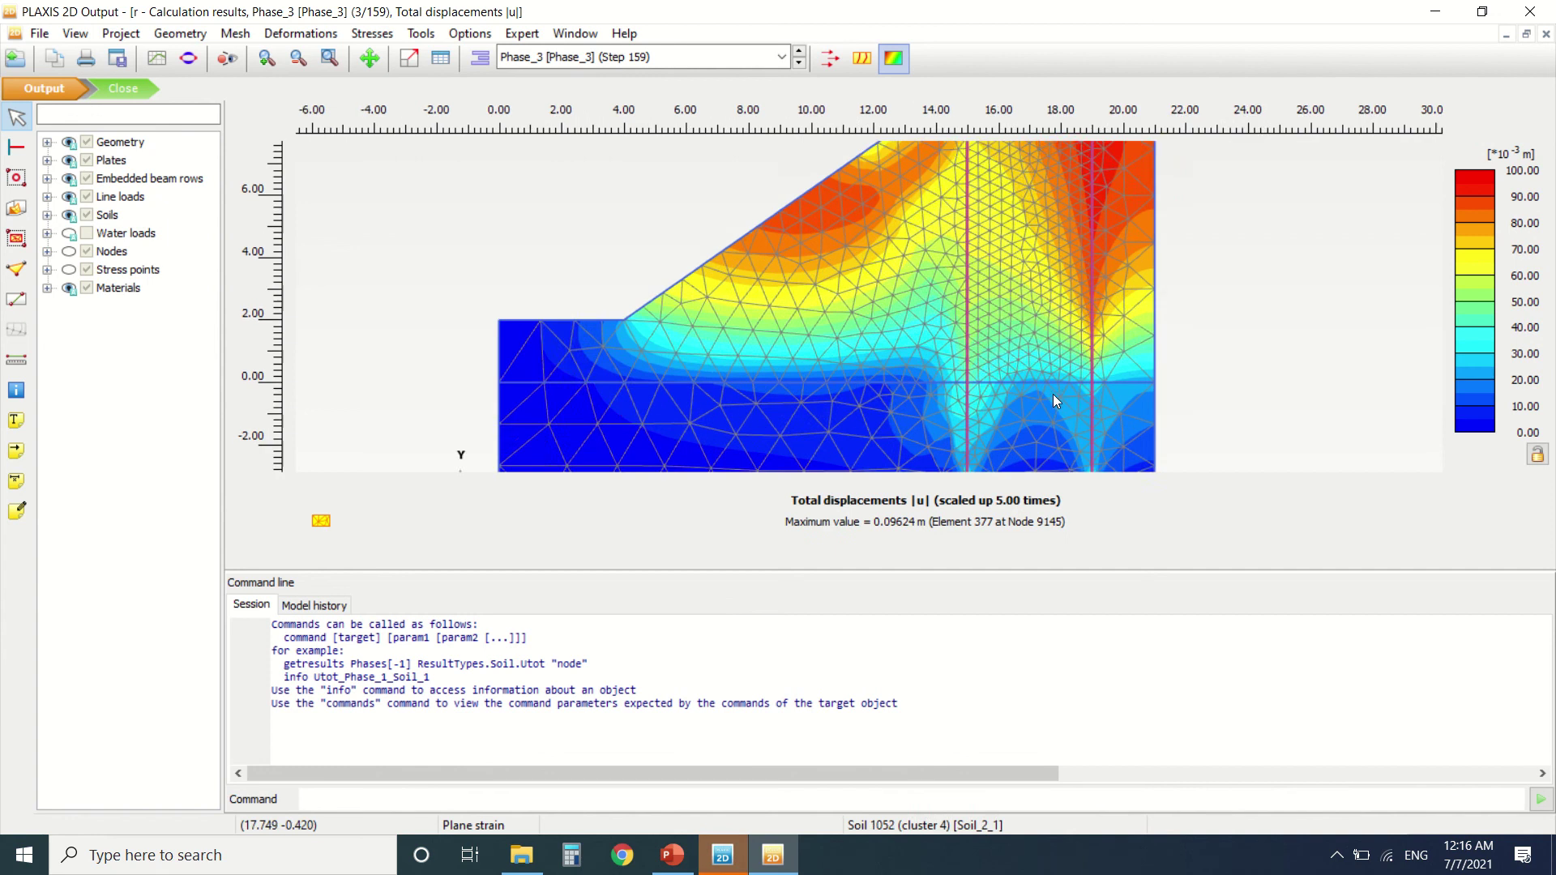
{"action": "left_click_drag", "start_coordinate": [1031, 585], "coordinate": [1031, 811]}
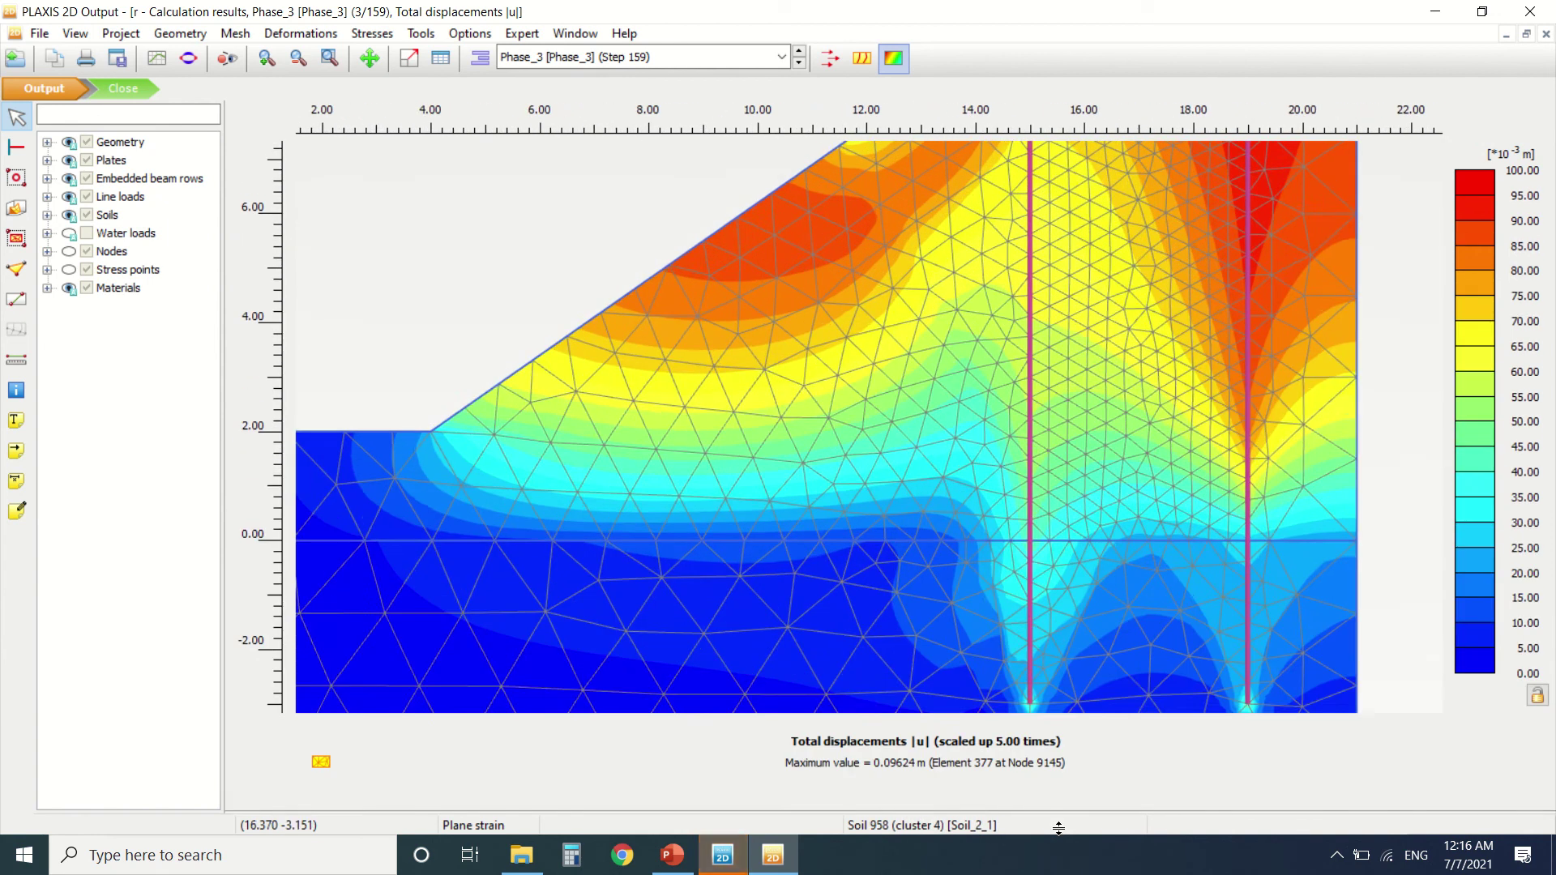
{"action": "scroll", "coordinate": [830, 348], "scroll_direction": "down", "scroll_amount": 1}
{"action": "scroll", "coordinate": [1210, 620], "scroll_direction": "up", "scroll_amount": 1}
{"action": "scroll", "coordinate": [1063, 575], "scroll_direction": "up", "scroll_amount": 2}
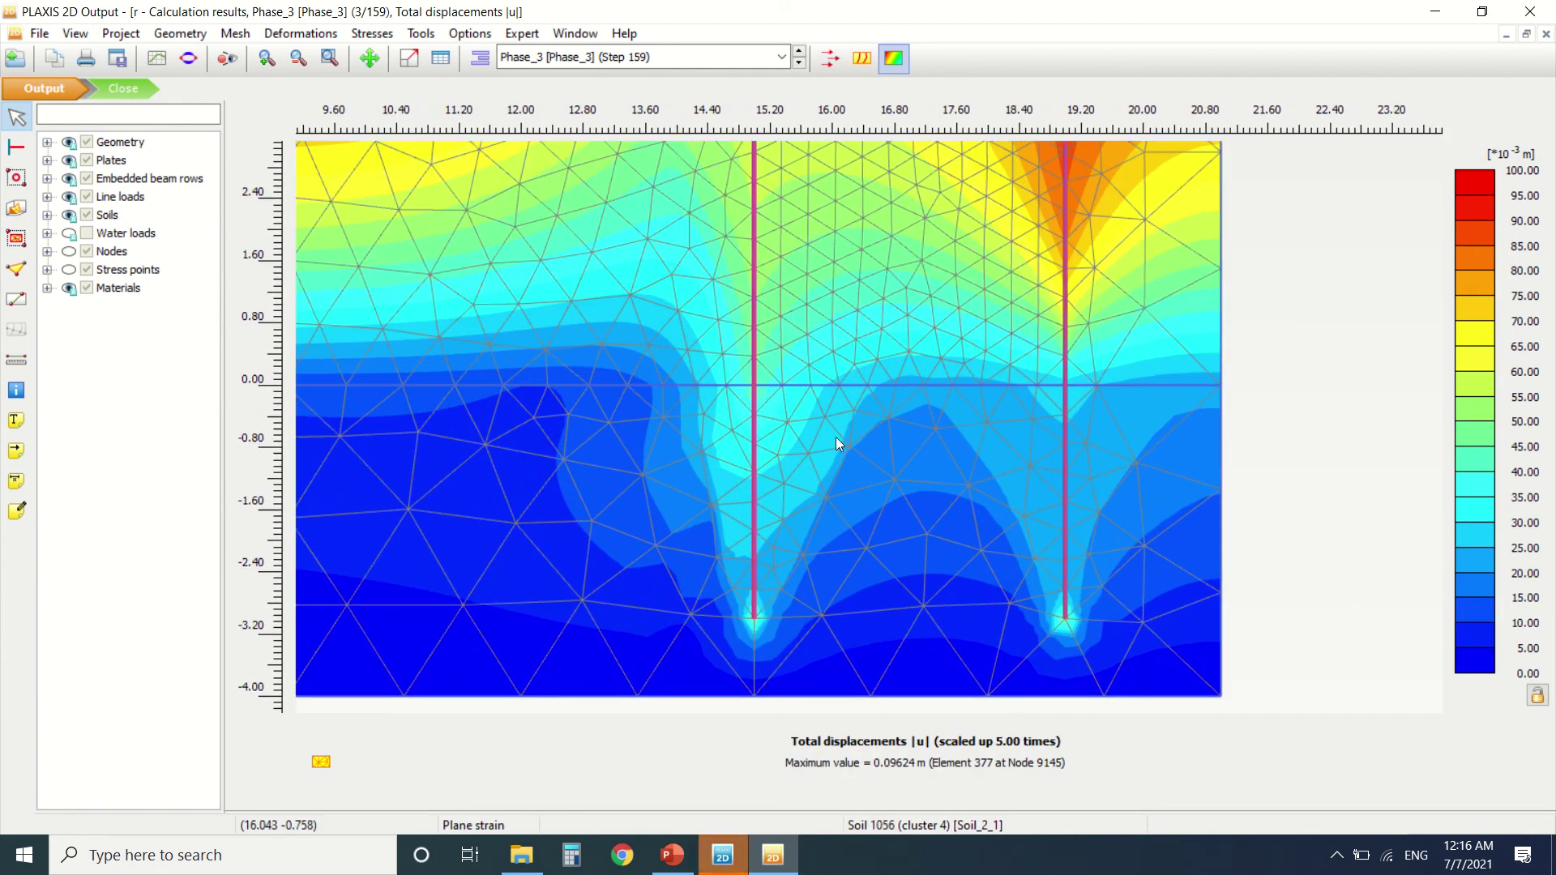
{"action": "scroll", "coordinate": [712, 508], "scroll_direction": "down", "scroll_amount": 3}
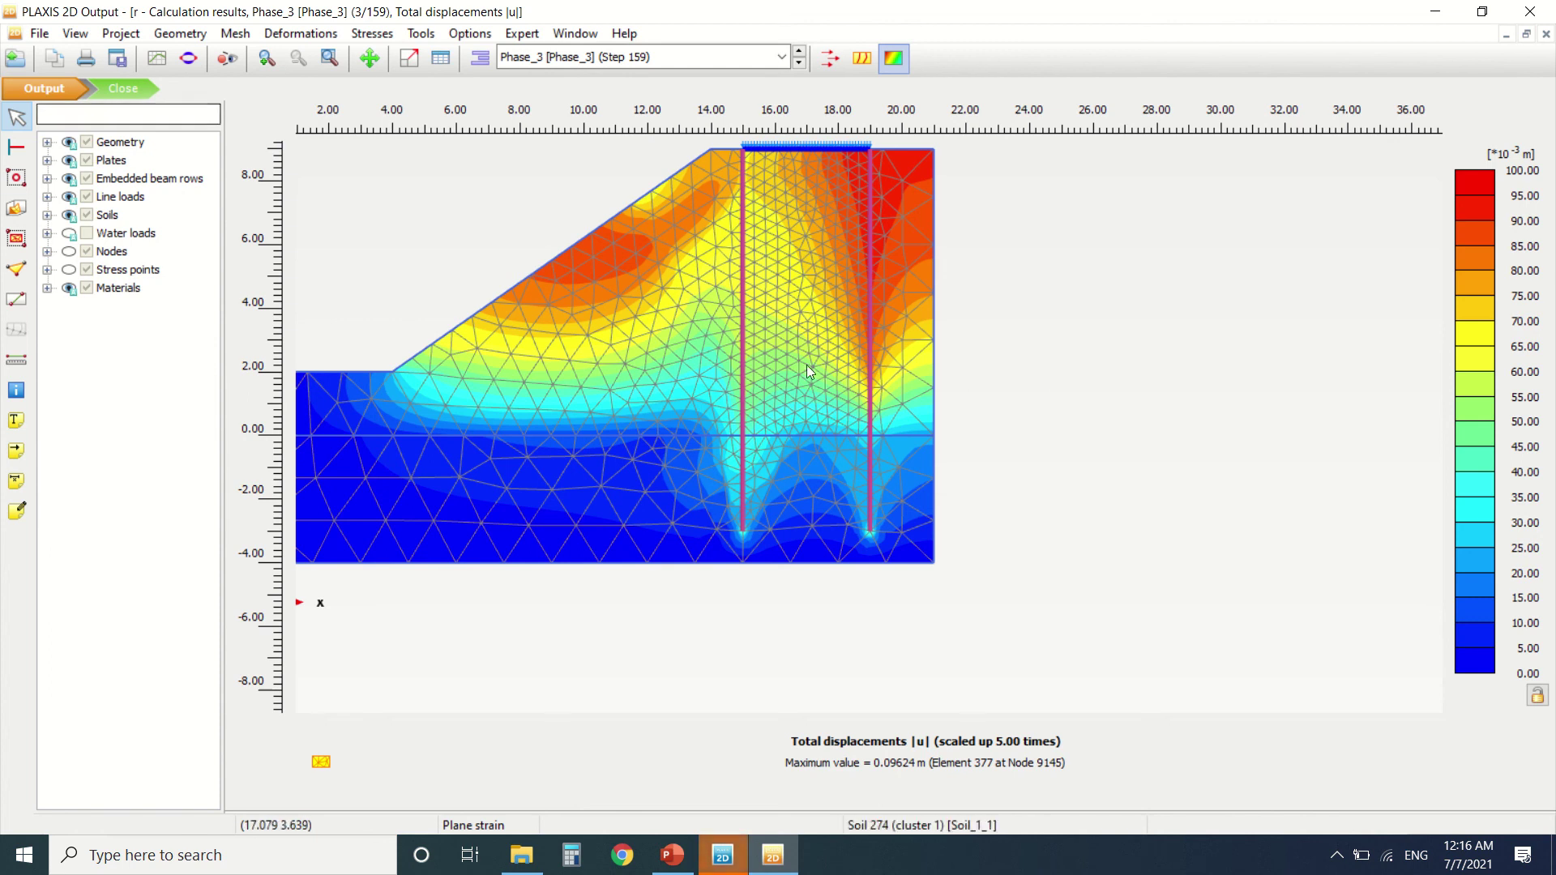
{"action": "left_click", "coordinate": [724, 855]}
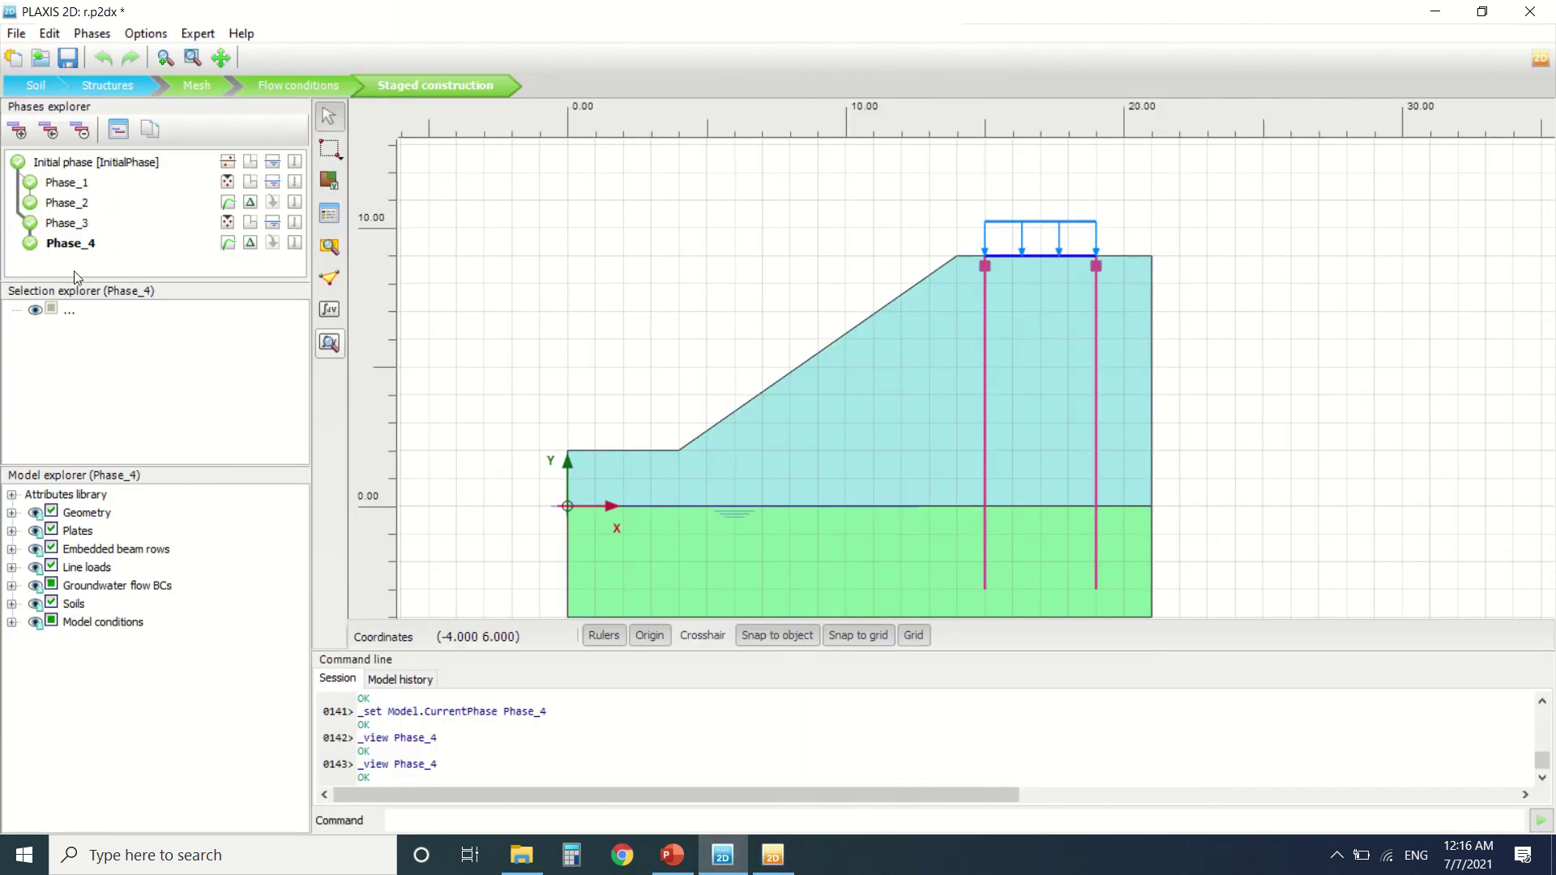
{"action": "left_click", "coordinate": [114, 90]}
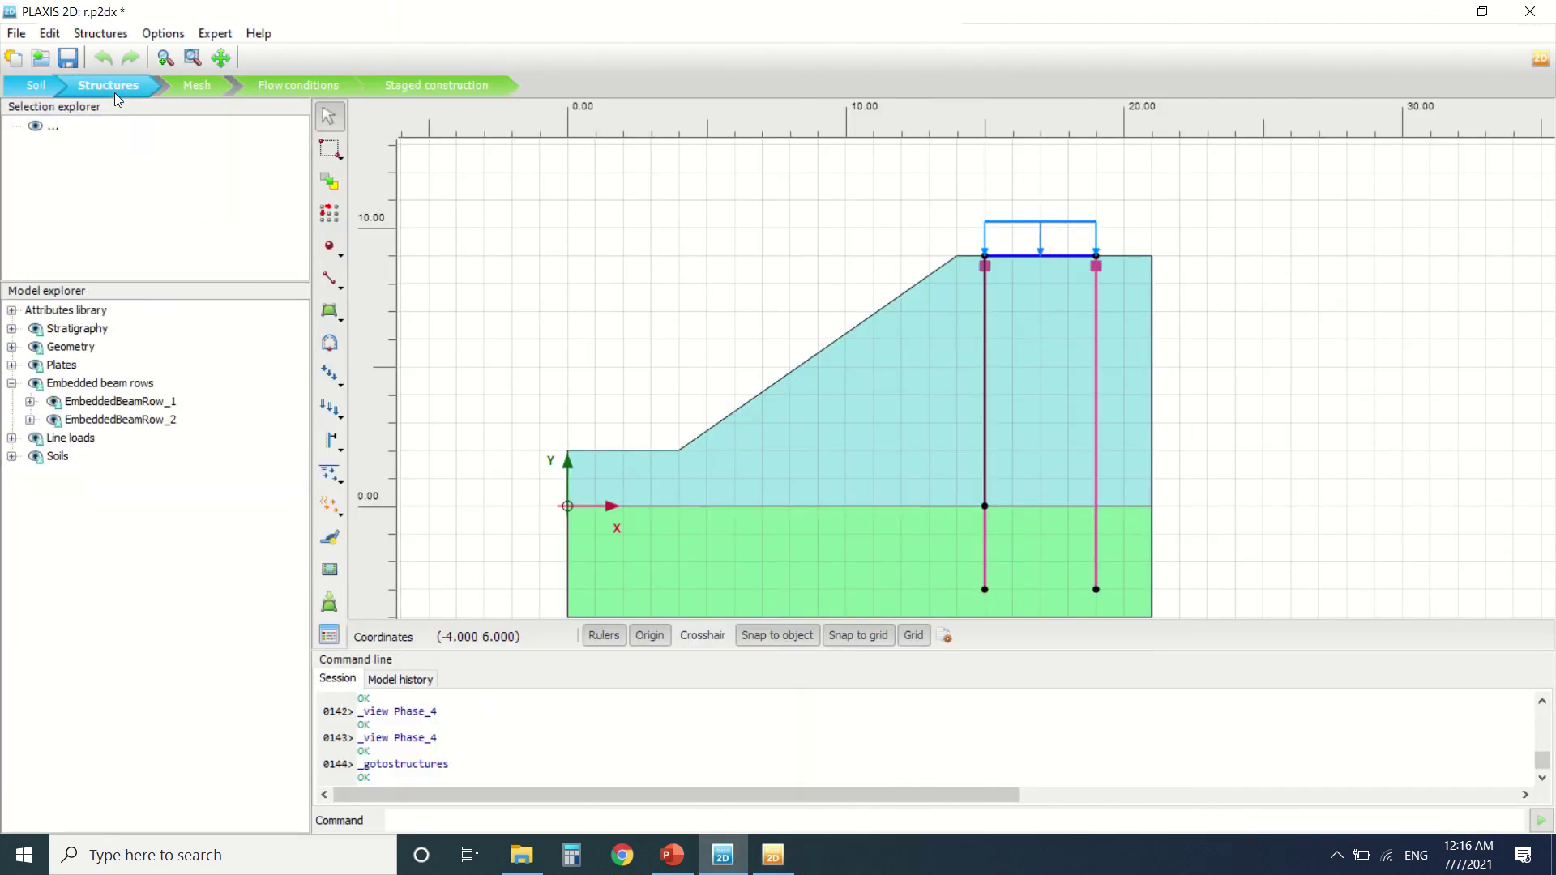
{"action": "left_click", "coordinate": [330, 279]}
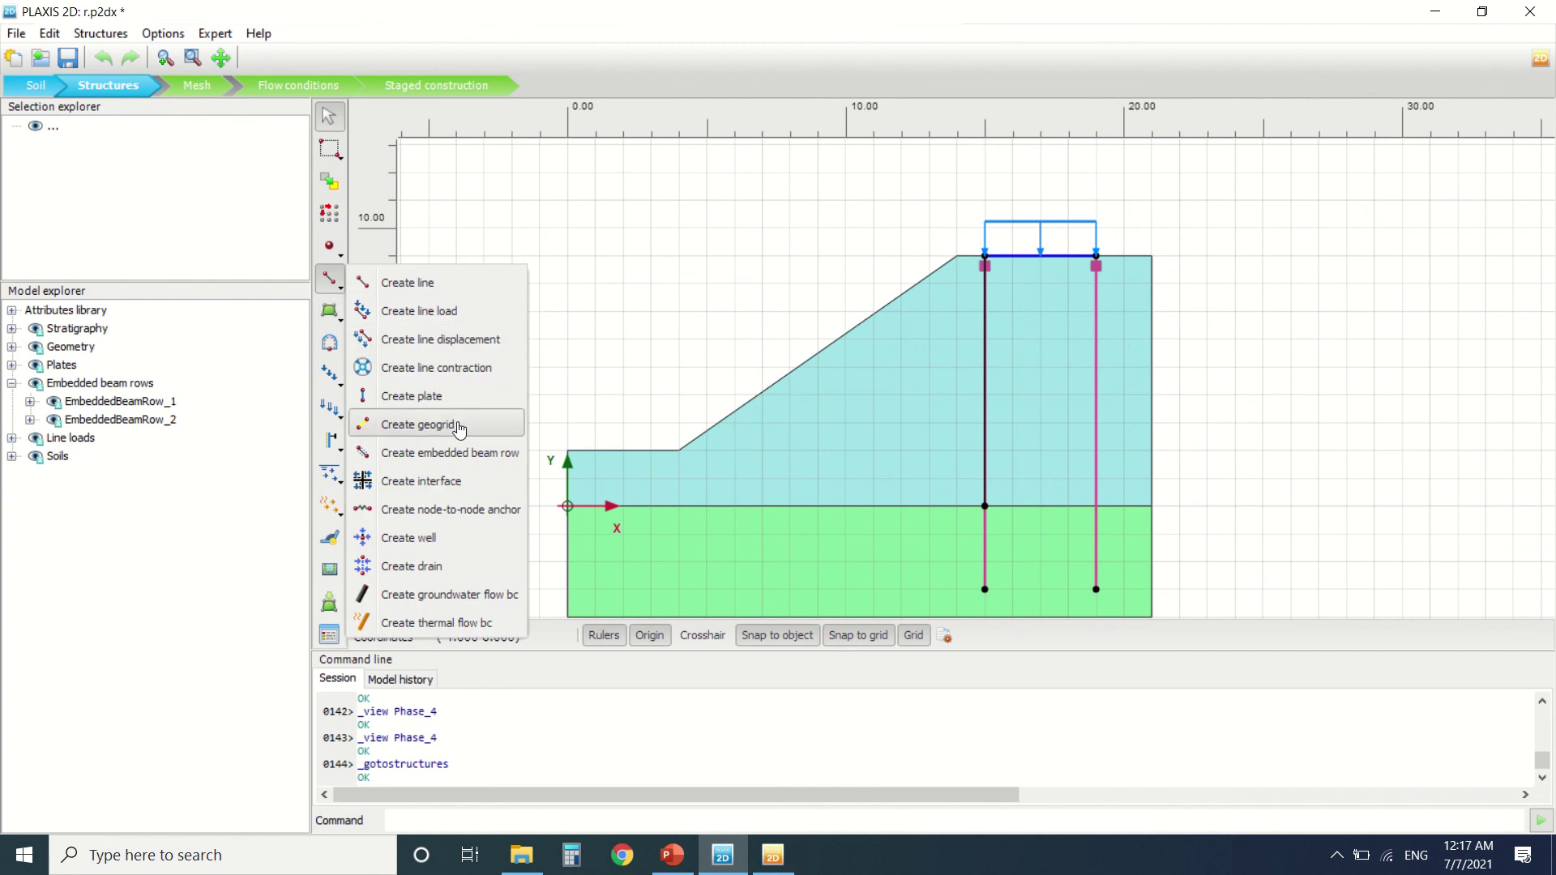
{"action": "left_click", "coordinate": [411, 162]}
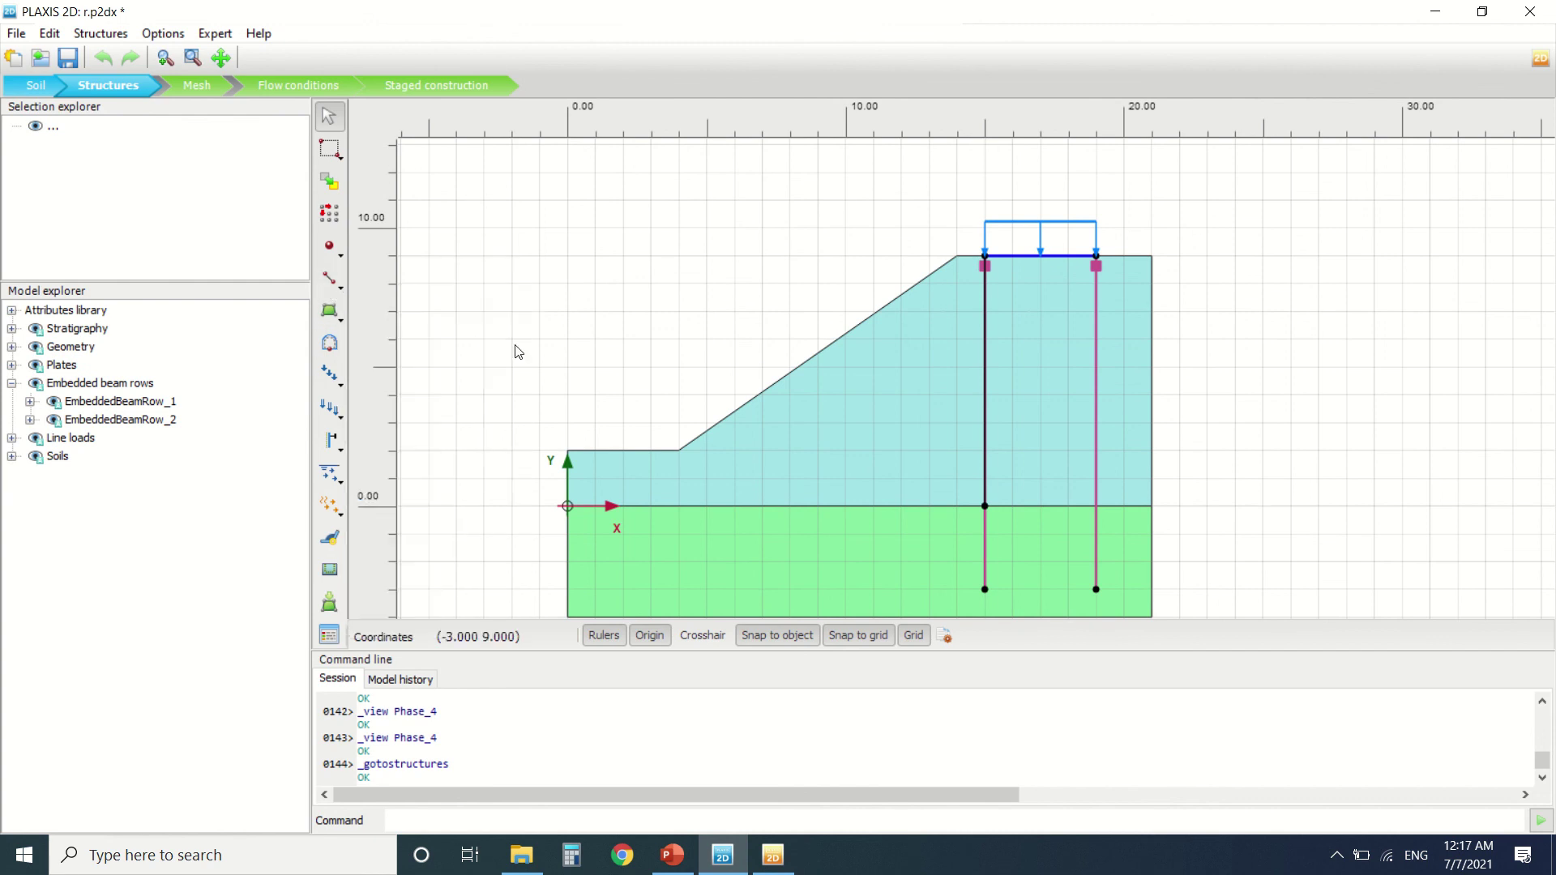
{"action": "left_click", "coordinate": [759, 854]}
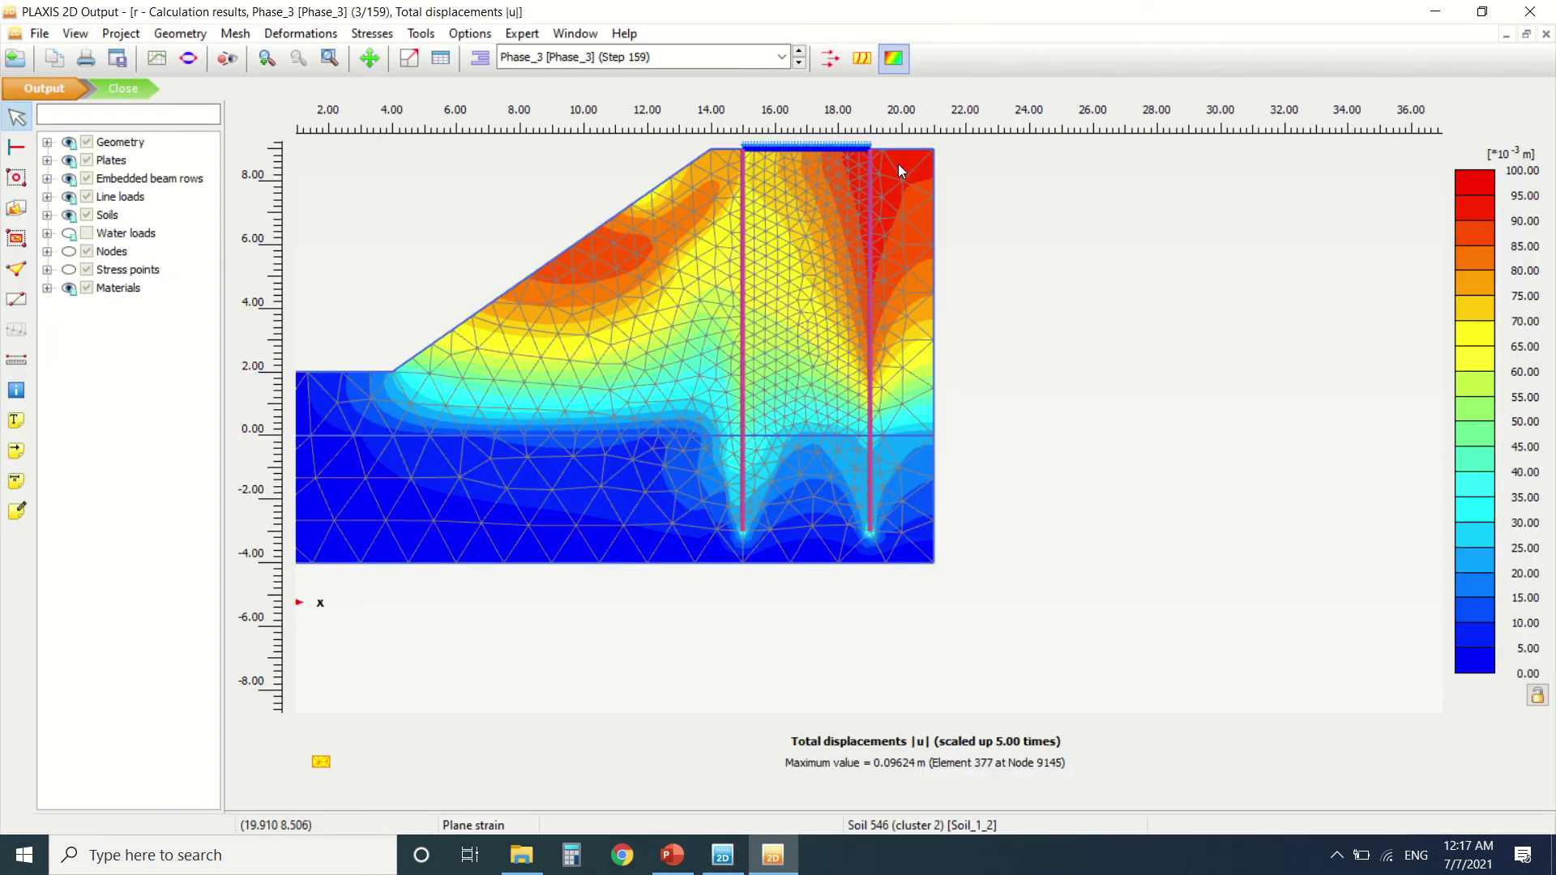
Step through the Phase_4, Phase_2 and Phase_1 total displacement results.
{"action": "left_click", "coordinate": [781, 56]}
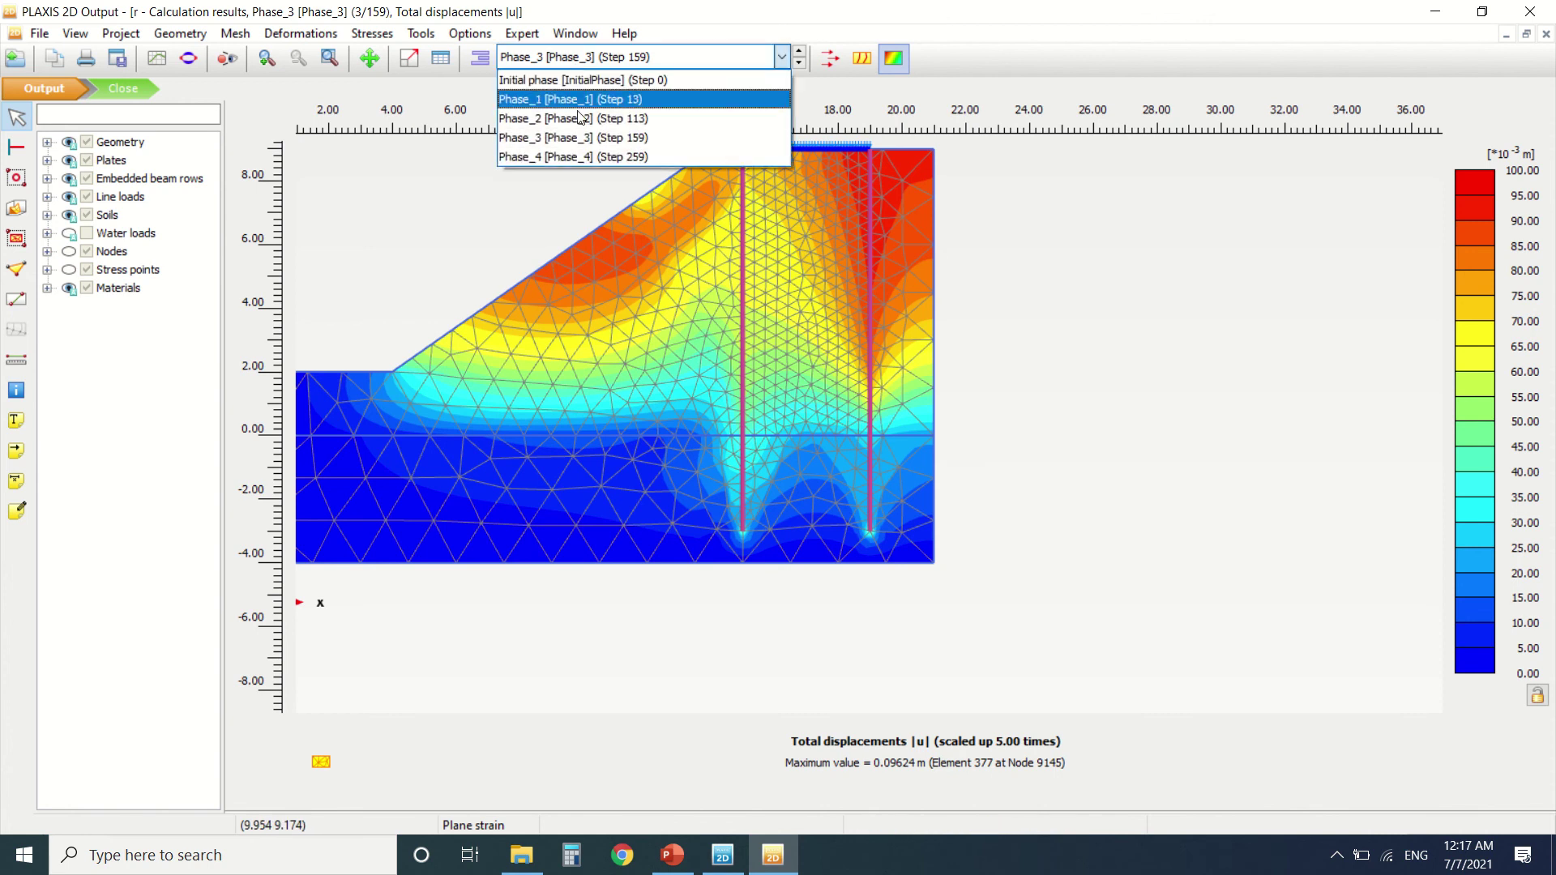
{"action": "left_click", "coordinate": [587, 140]}
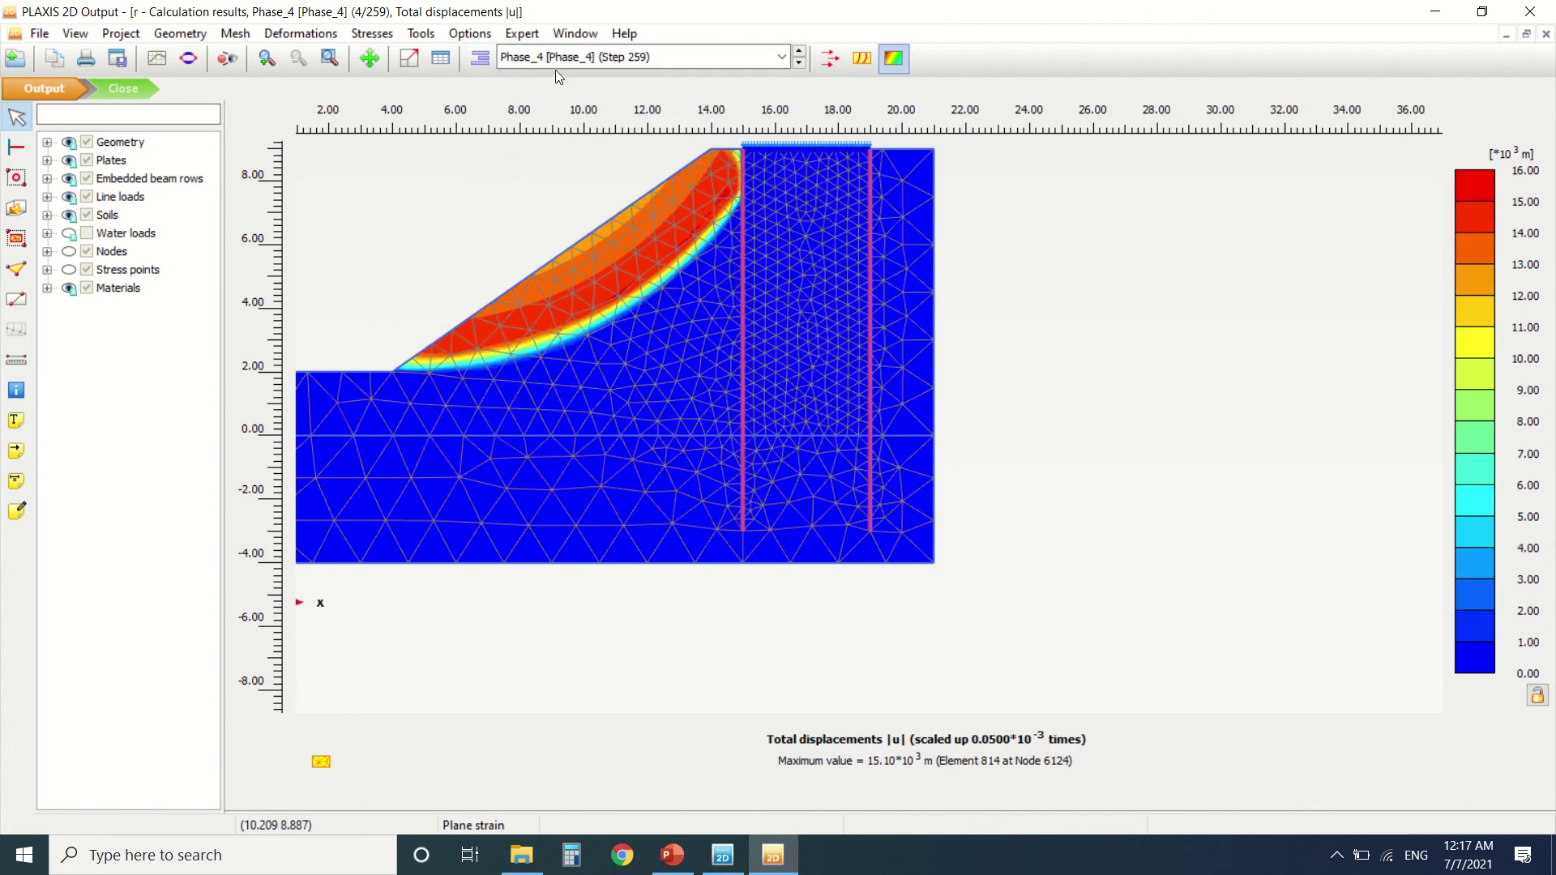
{"action": "left_click", "coordinate": [553, 63]}
{"action": "left_click", "coordinate": [569, 118]}
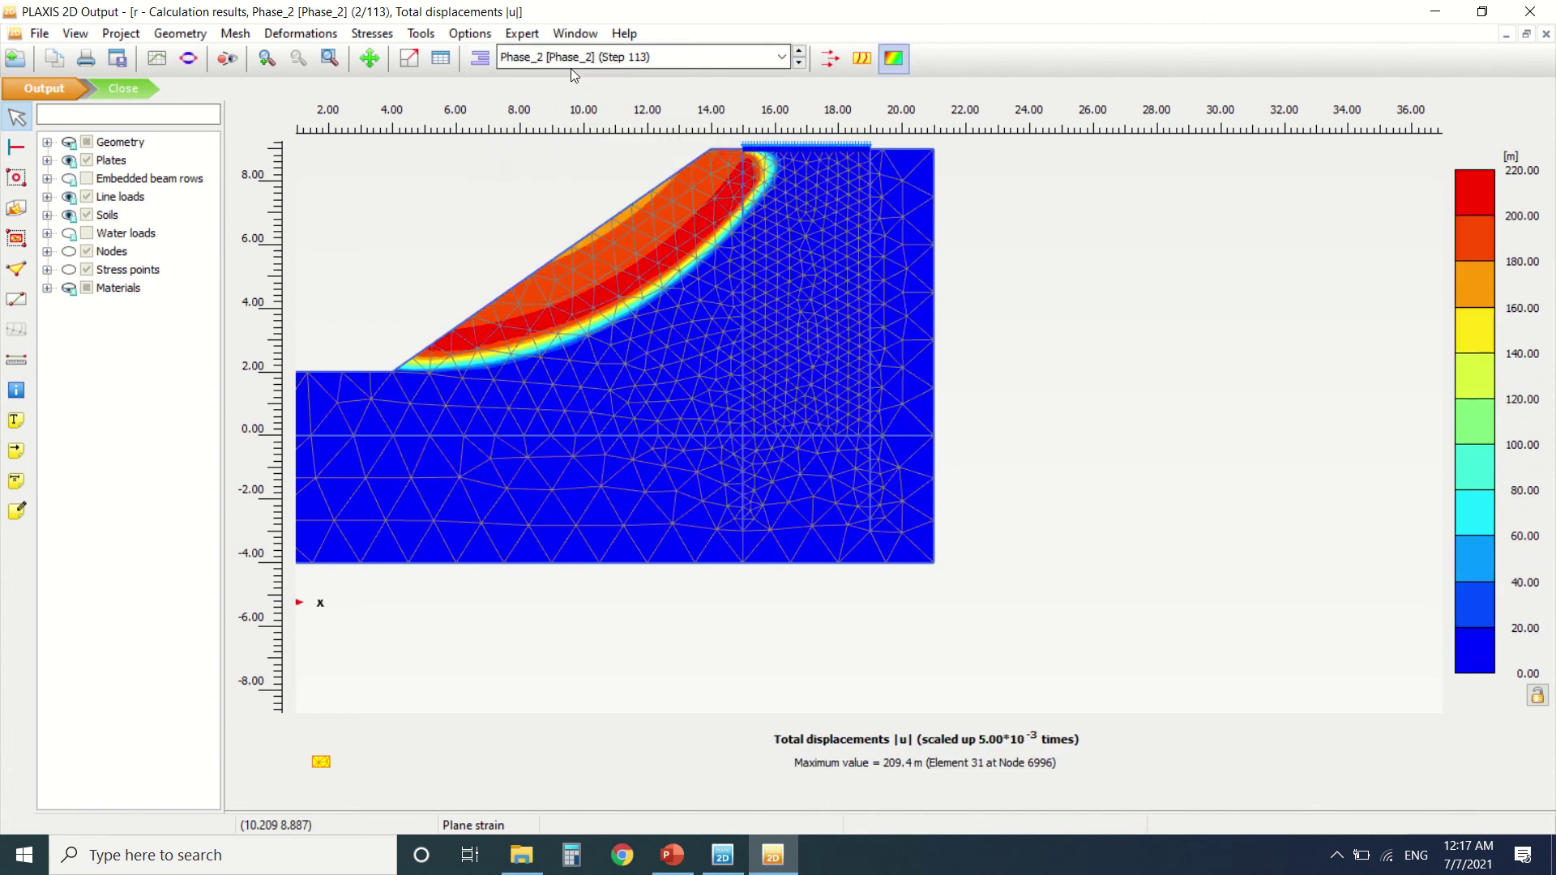
{"action": "left_click", "coordinate": [583, 57]}
{"action": "left_click", "coordinate": [582, 98]}
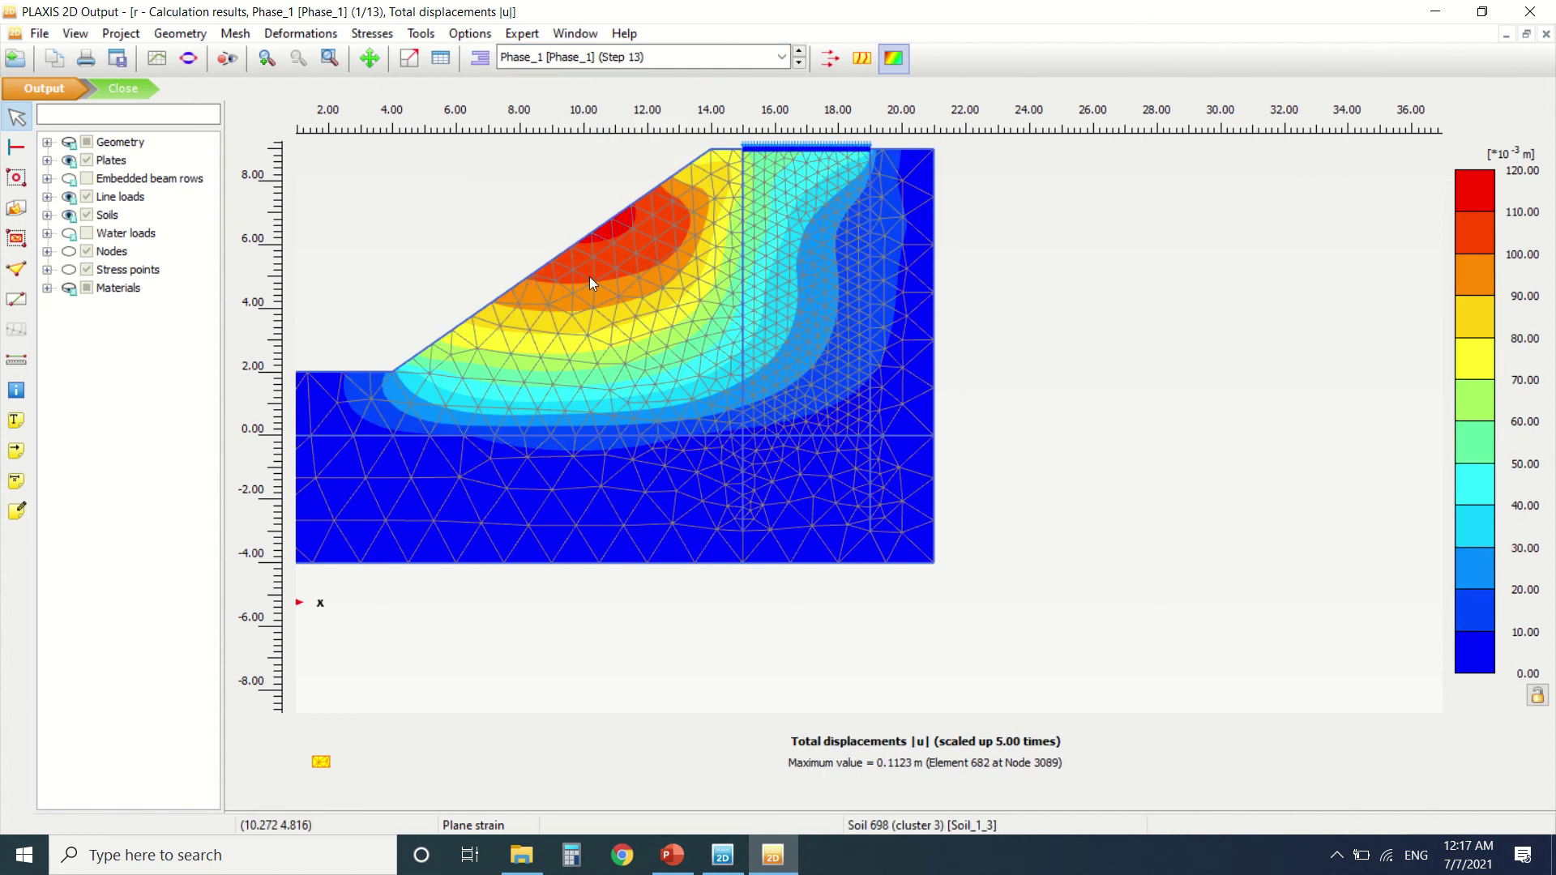
Display Phase_2 again, zoom to the crest, then switch the results to Phase_4.
{"action": "left_click", "coordinate": [595, 56]}
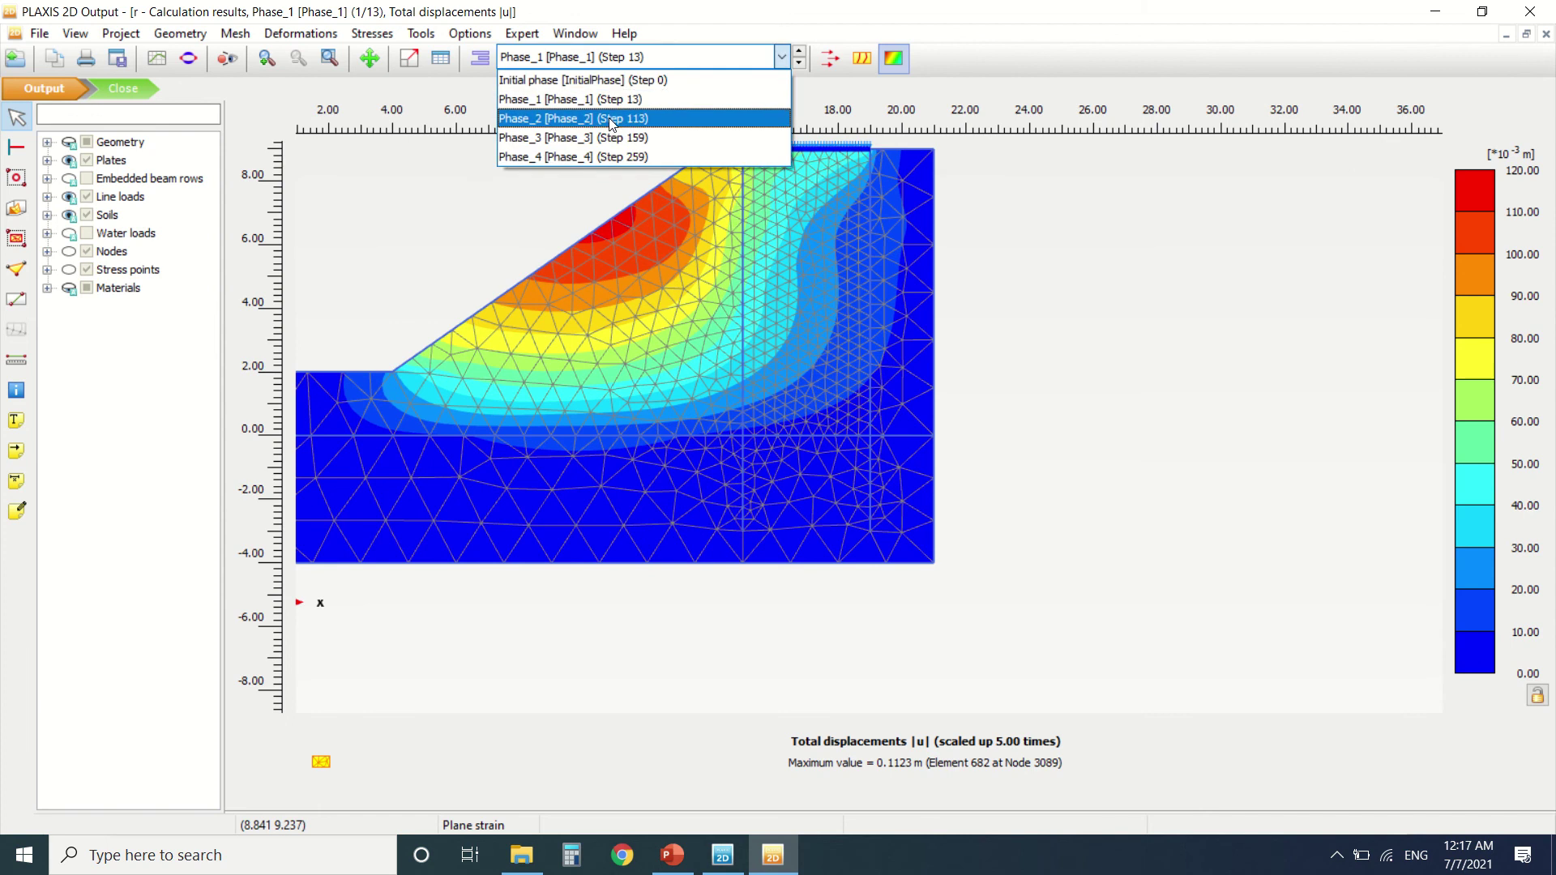
{"action": "left_click", "coordinate": [609, 118]}
{"action": "scroll", "coordinate": [687, 169], "scroll_direction": "up", "scroll_amount": 1}
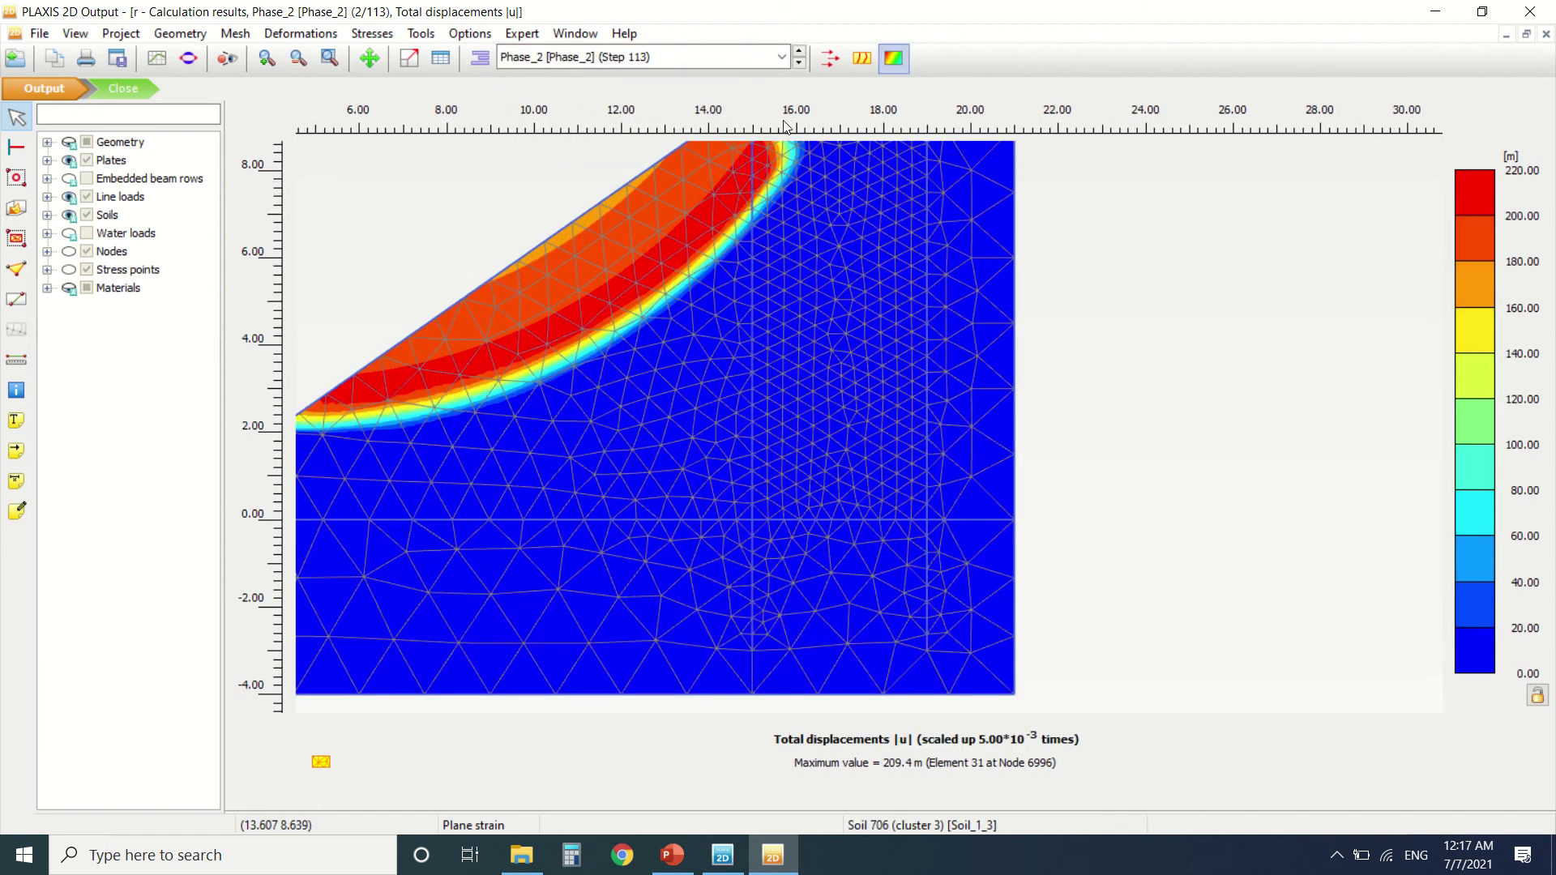
{"action": "scroll", "coordinate": [771, 198], "scroll_direction": "down", "scroll_amount": 1}
{"action": "scroll", "coordinate": [762, 143], "scroll_direction": "up", "scroll_amount": 4}
{"action": "scroll", "coordinate": [792, 344], "scroll_direction": "down", "scroll_amount": 3}
{"action": "scroll", "coordinate": [769, 250], "scroll_direction": "up", "scroll_amount": 4}
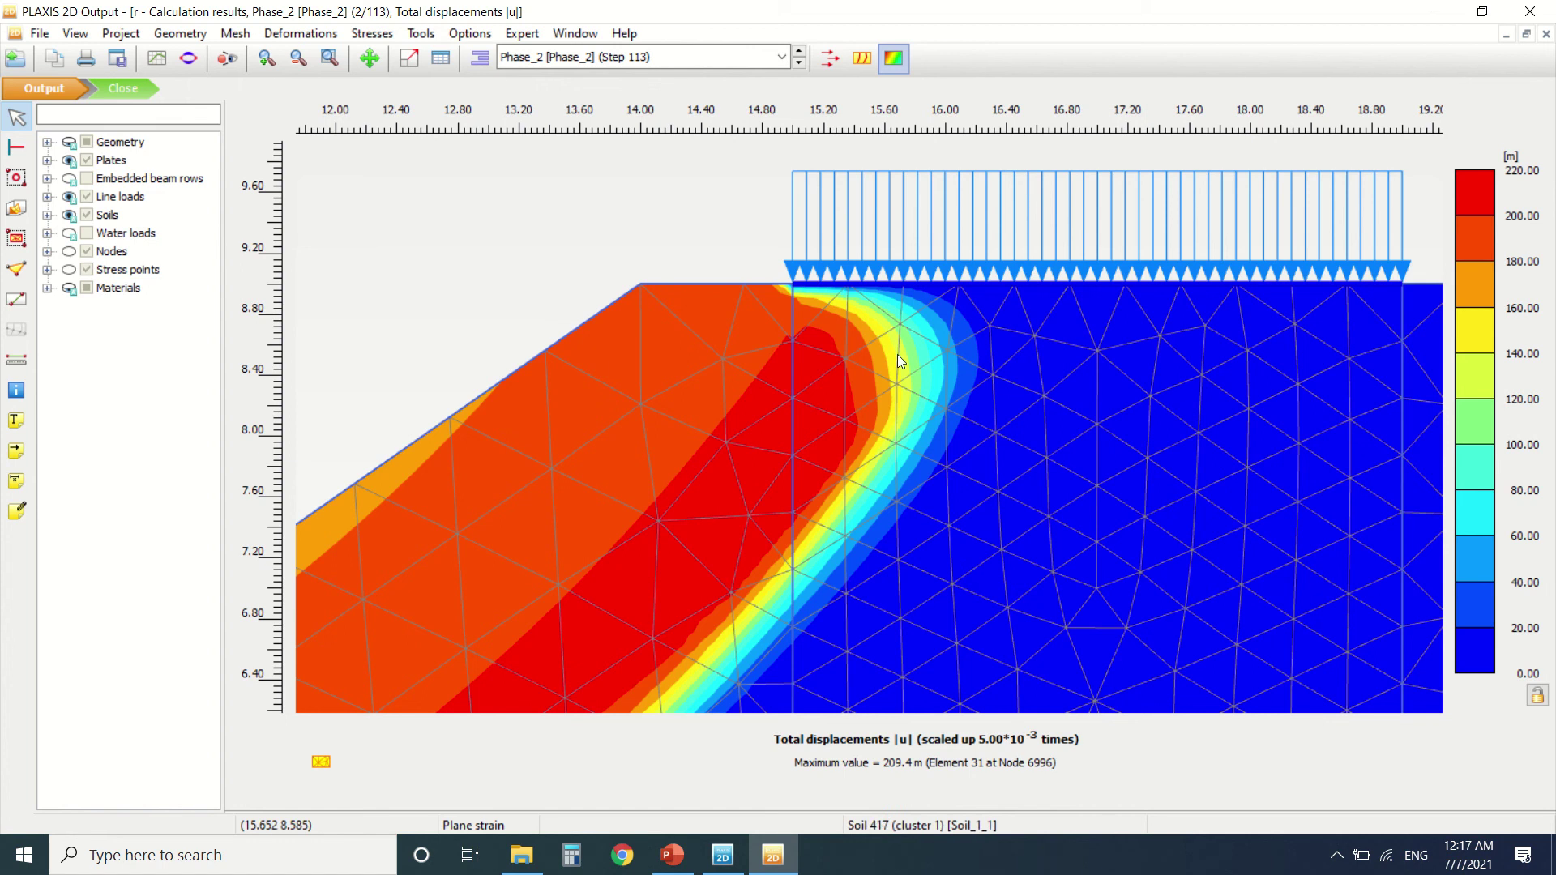
{"action": "left_click", "coordinate": [572, 63]}
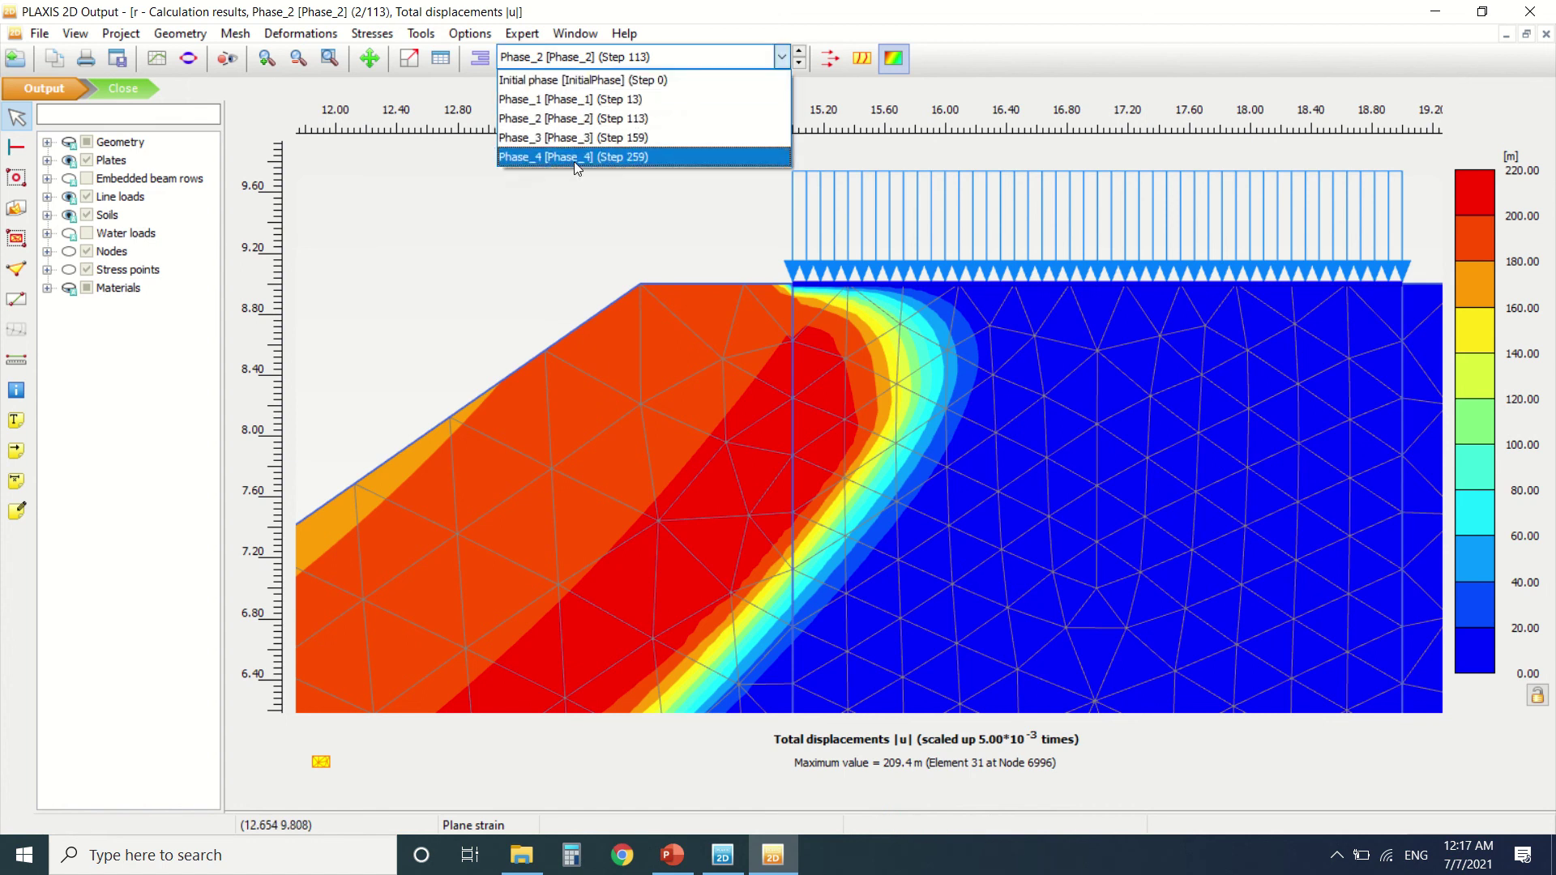
{"action": "left_click", "coordinate": [574, 162]}
Zoom out to the full model and back in on the displaced wedge beside the front crest pile row.
{"action": "scroll", "coordinate": [839, 194], "scroll_direction": "down", "scroll_amount": 3}
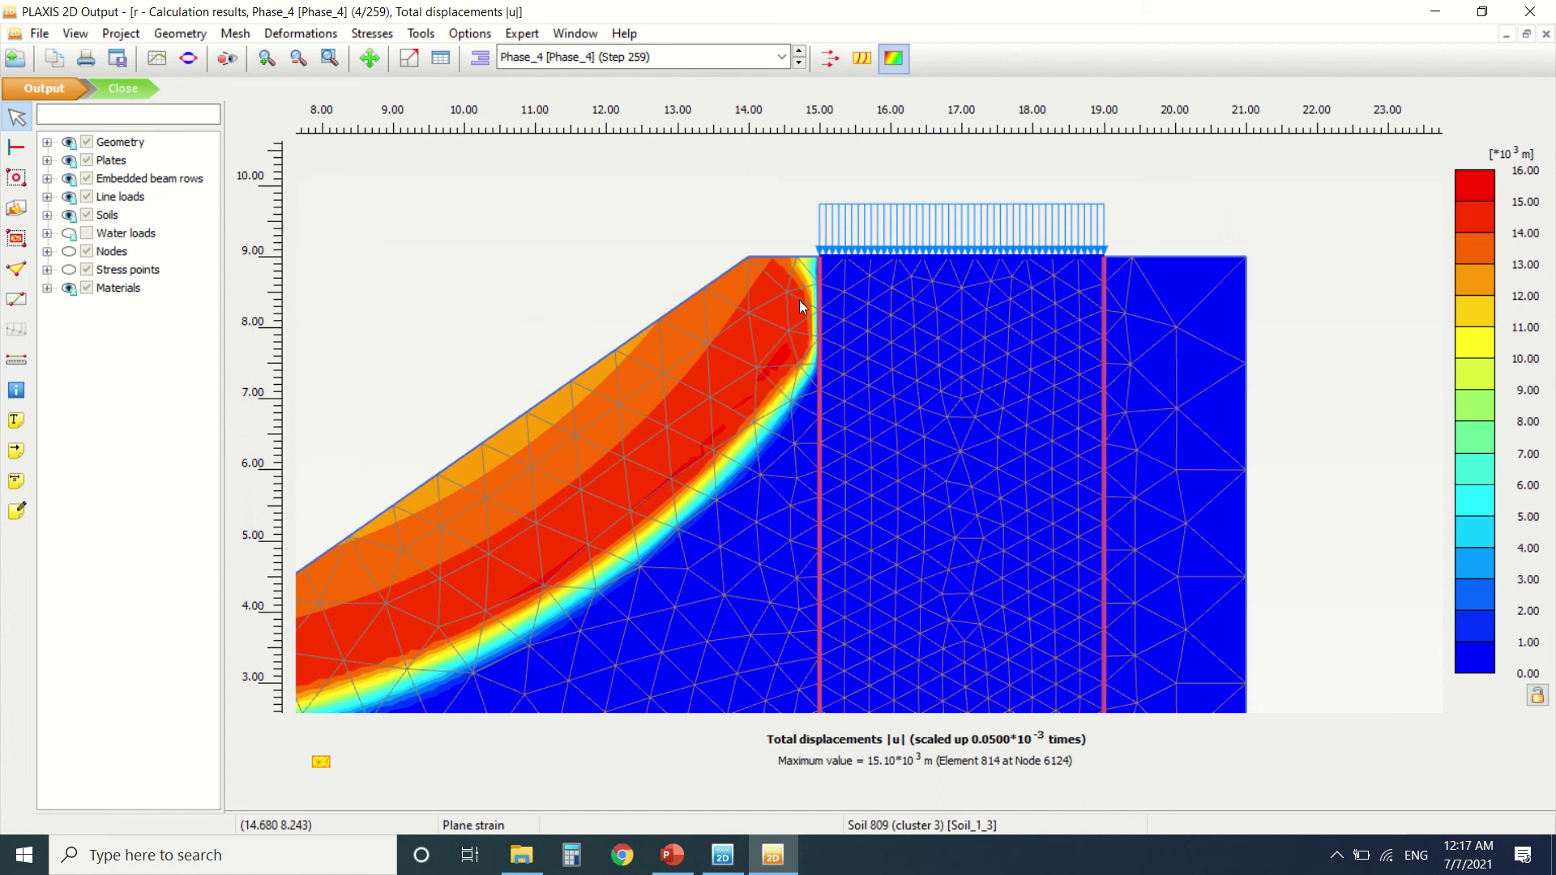
{"action": "scroll", "coordinate": [819, 261], "scroll_direction": "up", "scroll_amount": 3}
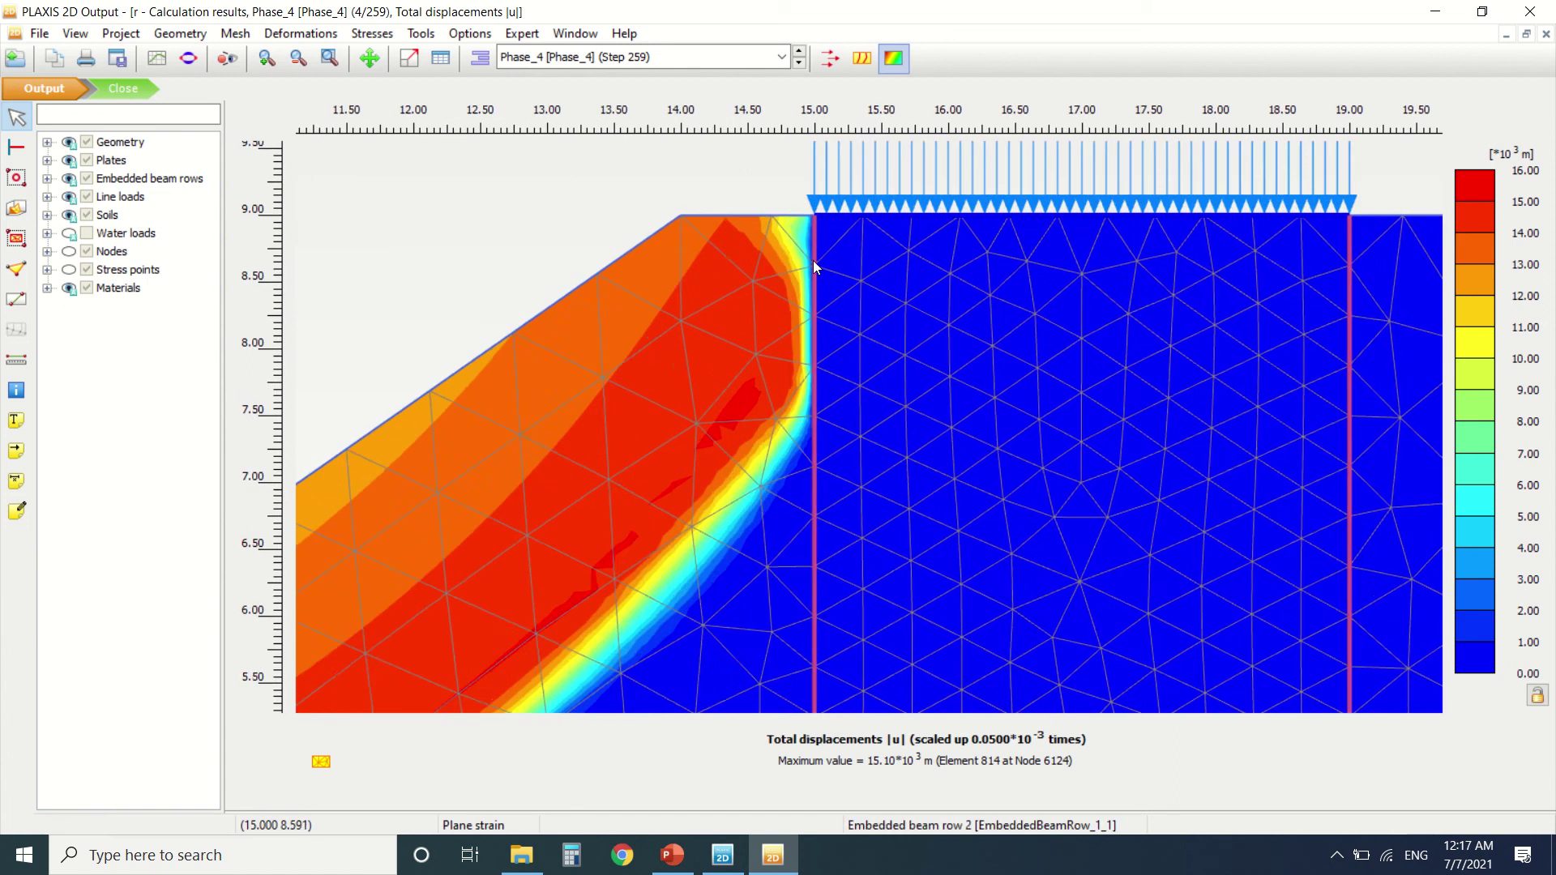
{"action": "scroll", "coordinate": [818, 193], "scroll_direction": "down", "scroll_amount": 2}
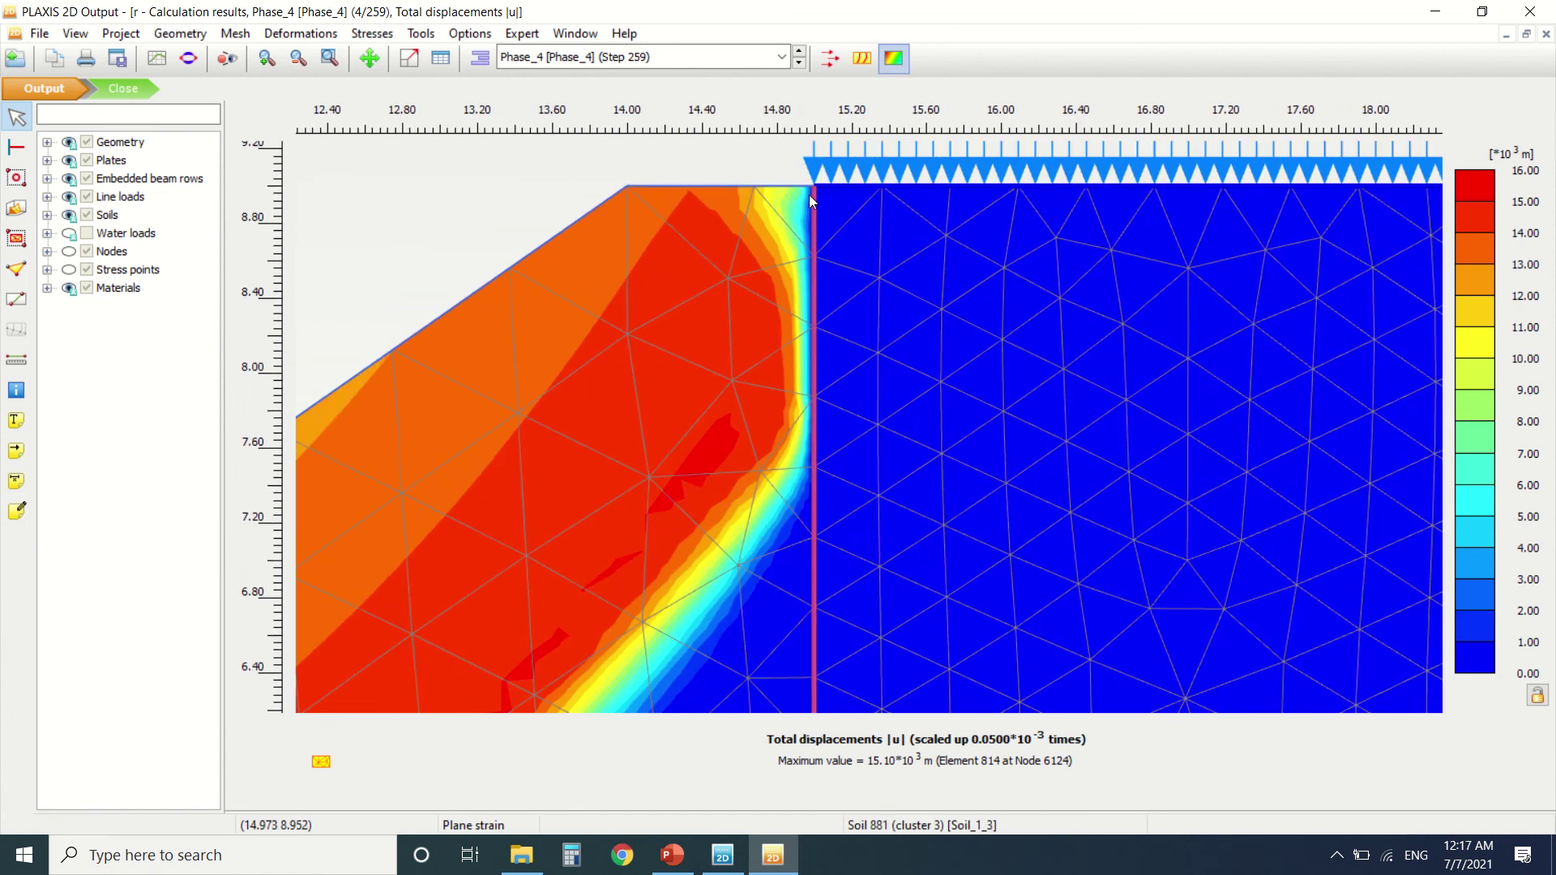
{"action": "scroll", "coordinate": [749, 209], "scroll_direction": "down", "scroll_amount": 4}
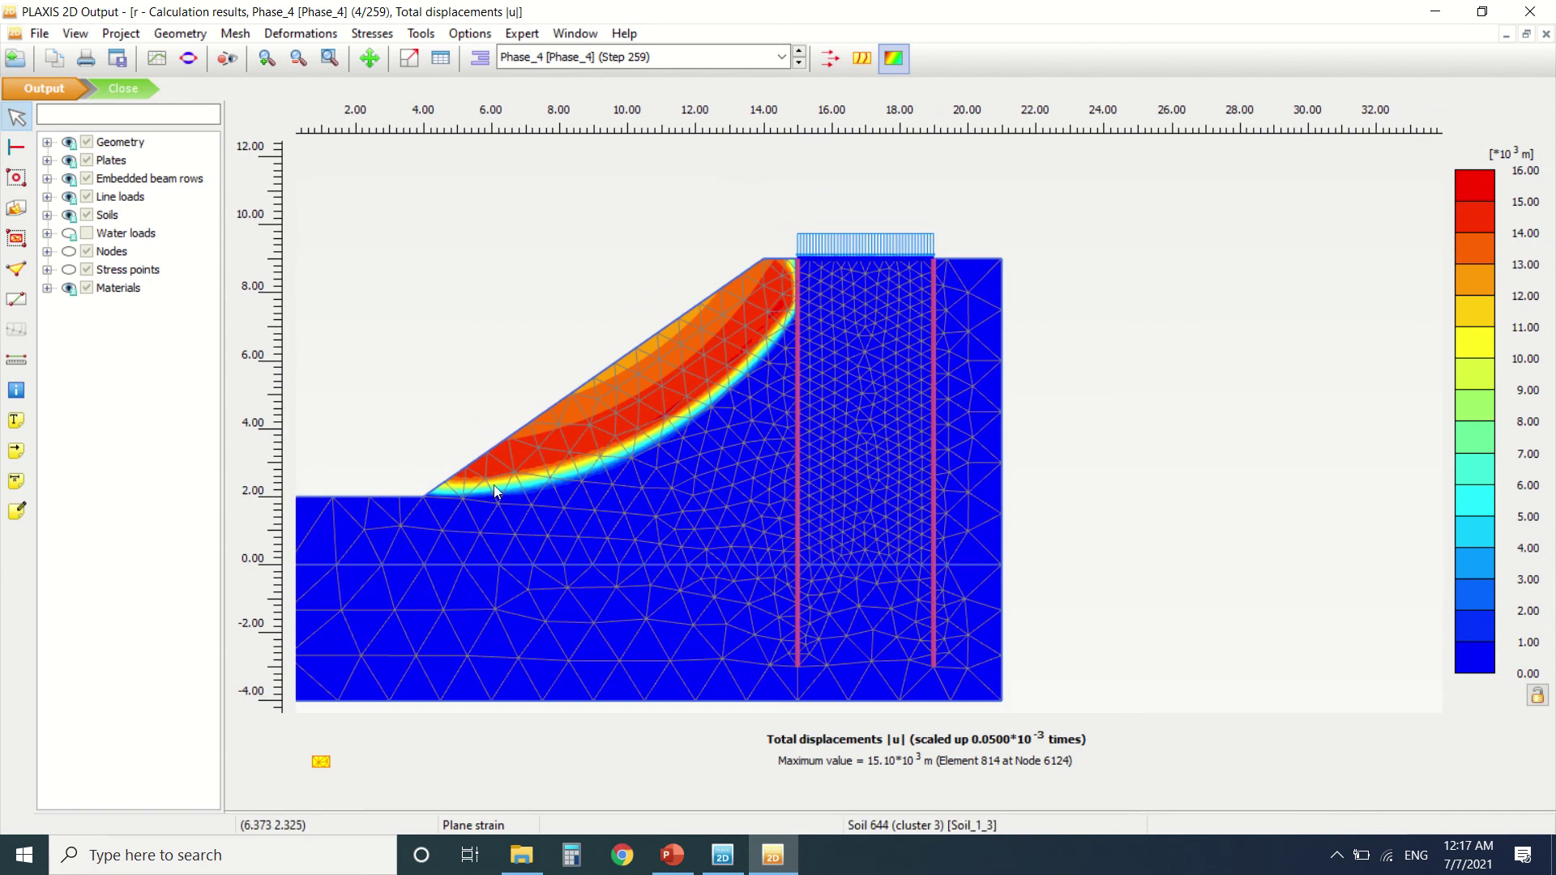
{"action": "scroll", "coordinate": [404, 477], "scroll_direction": "up", "scroll_amount": 2}
{"action": "scroll", "coordinate": [775, 240], "scroll_direction": "down", "scroll_amount": 1}
{"action": "scroll", "coordinate": [774, 240], "scroll_direction": "up", "scroll_amount": 4}
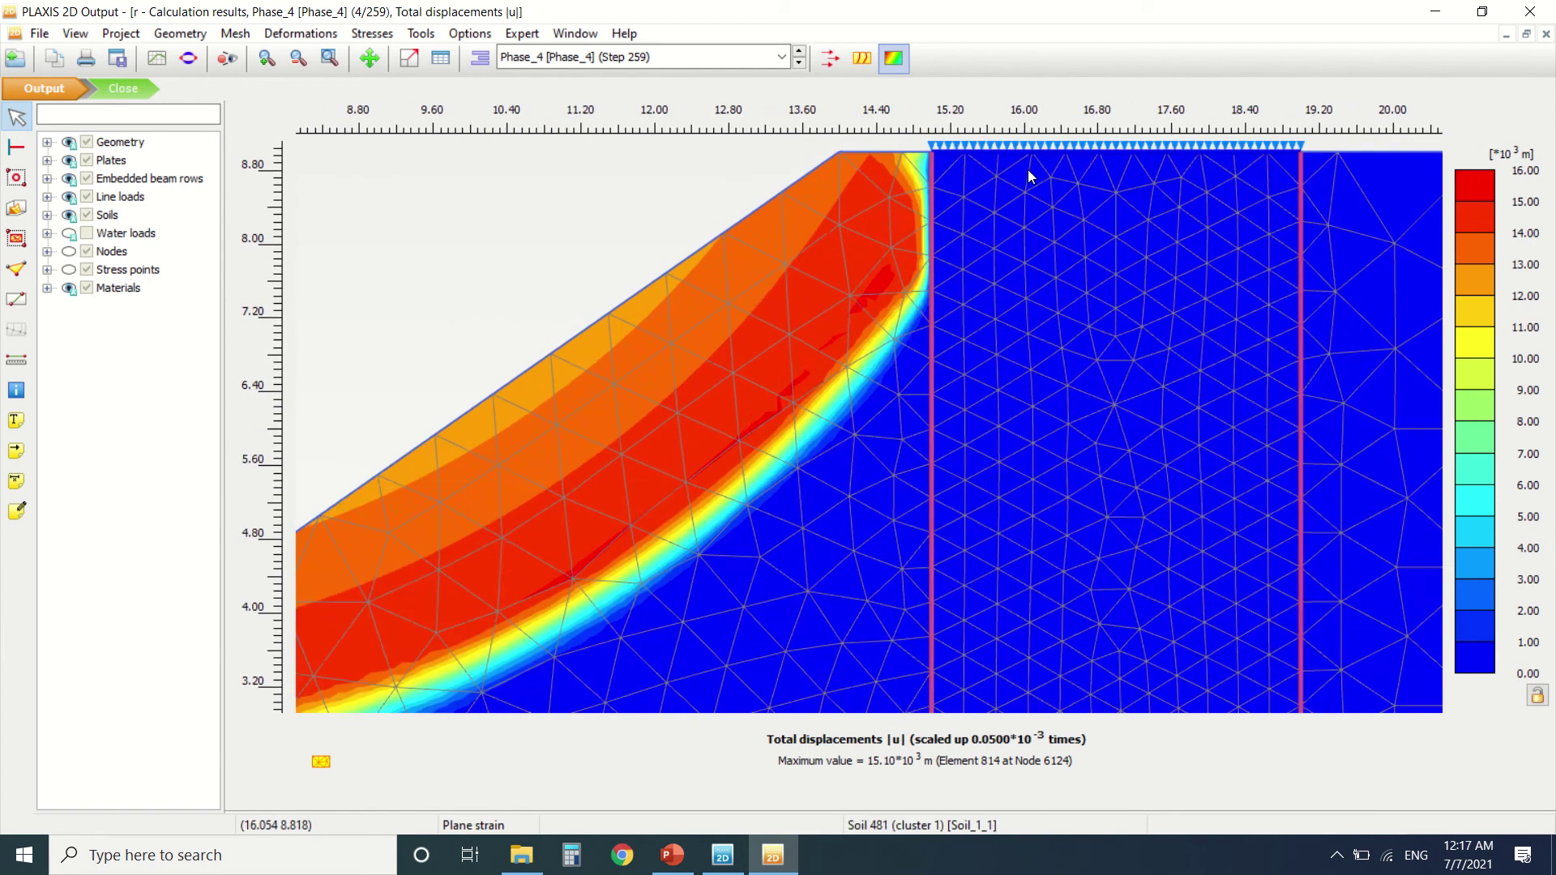
{"action": "scroll", "coordinate": [879, 243], "scroll_direction": "down", "scroll_amount": 1}
{"action": "scroll", "coordinate": [867, 159], "scroll_direction": "up", "scroll_amount": 1}
{"action": "scroll", "coordinate": [868, 159], "scroll_direction": "up", "scroll_amount": 1}
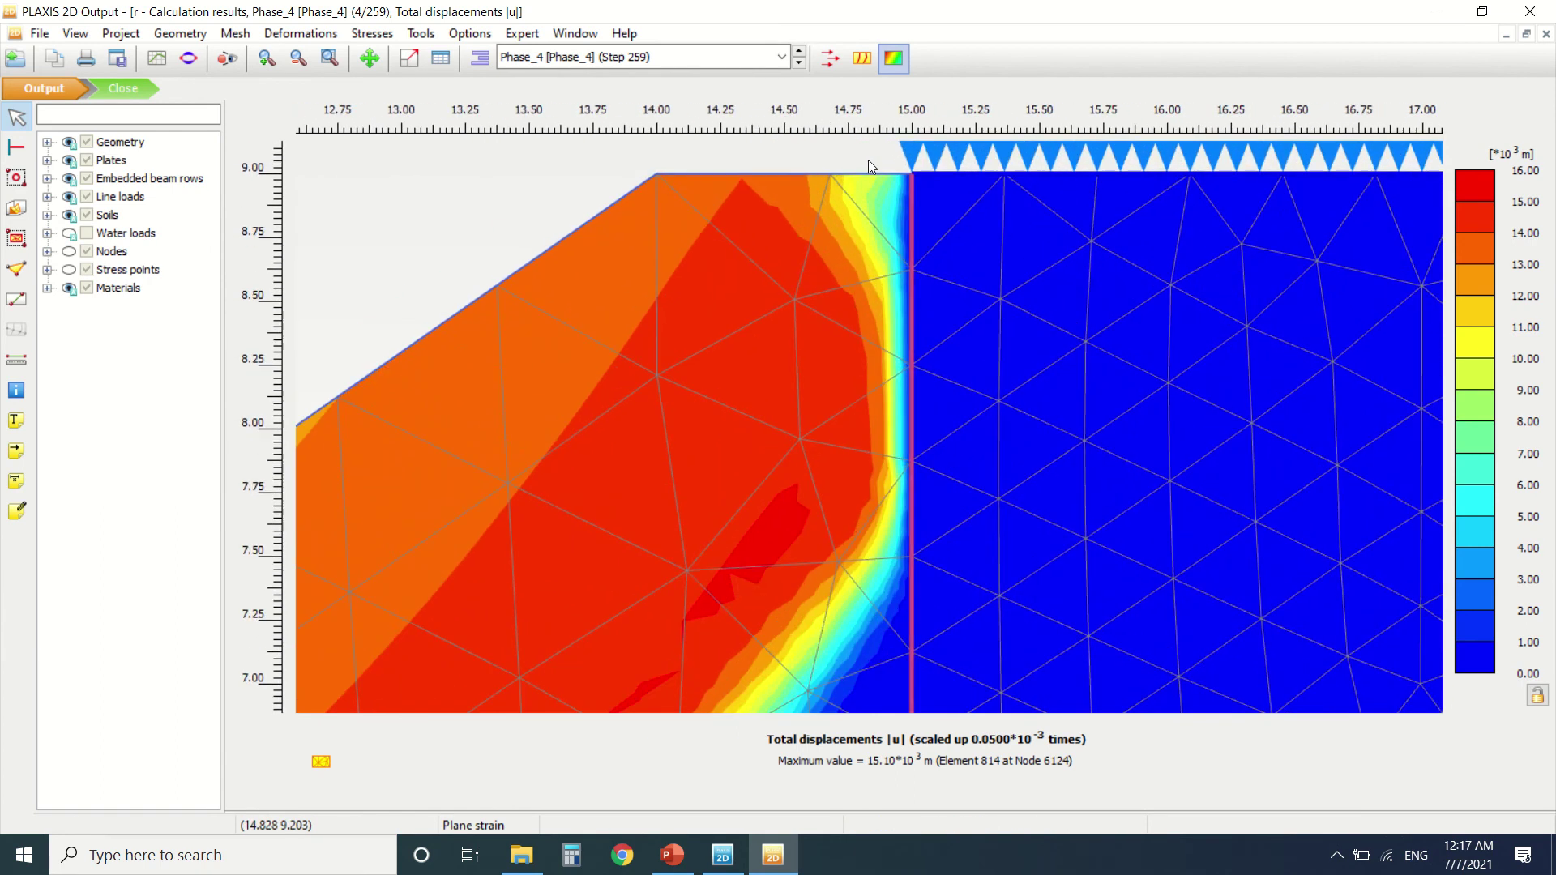
{"action": "scroll", "coordinate": [875, 194], "scroll_direction": "up", "scroll_amount": 1}
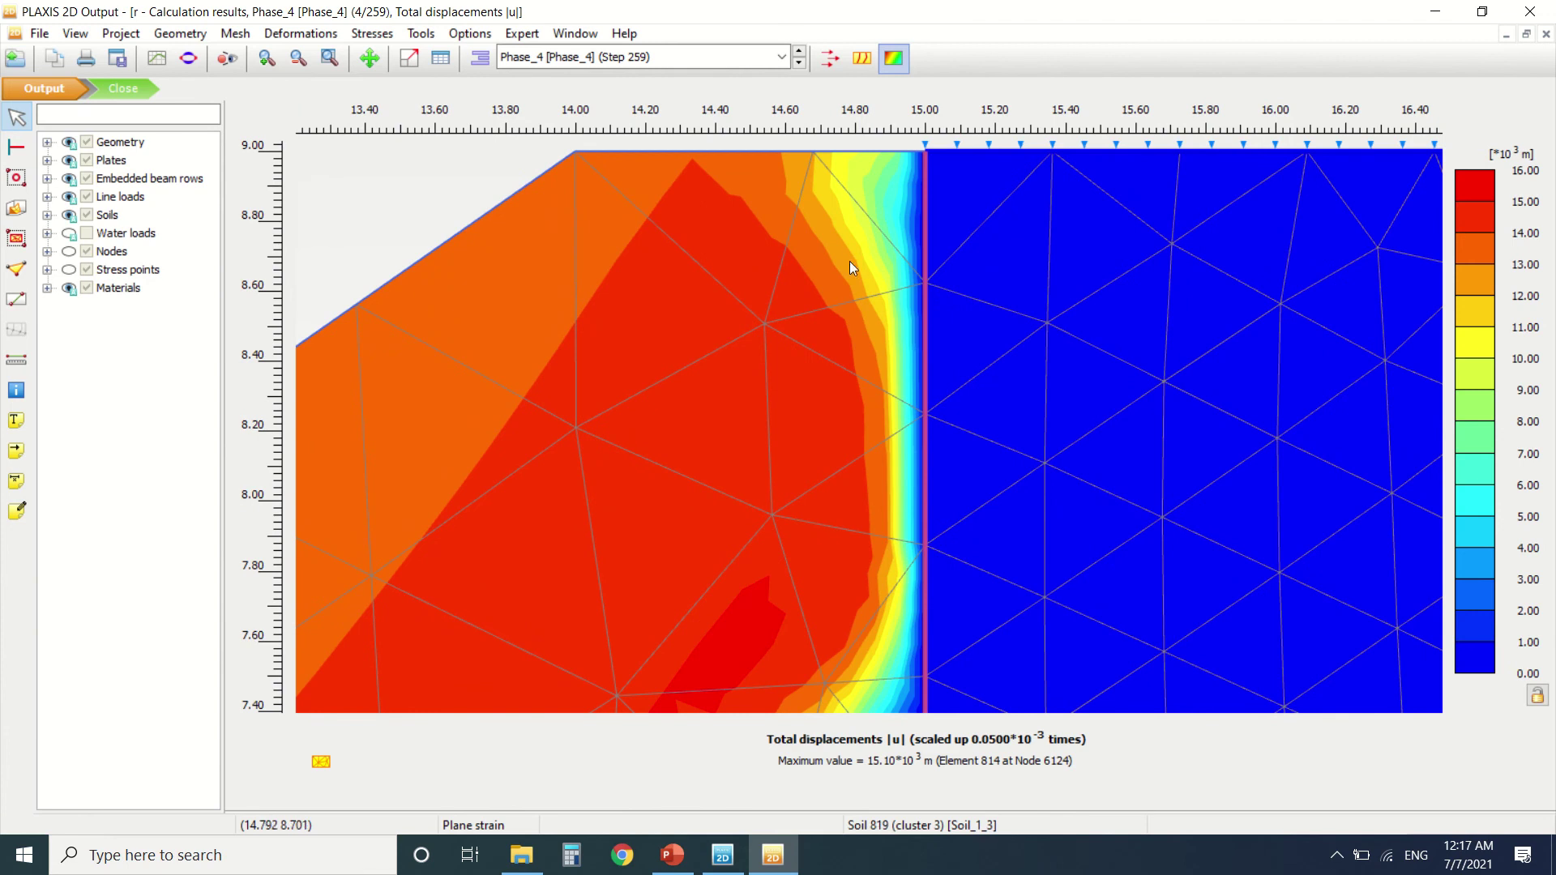